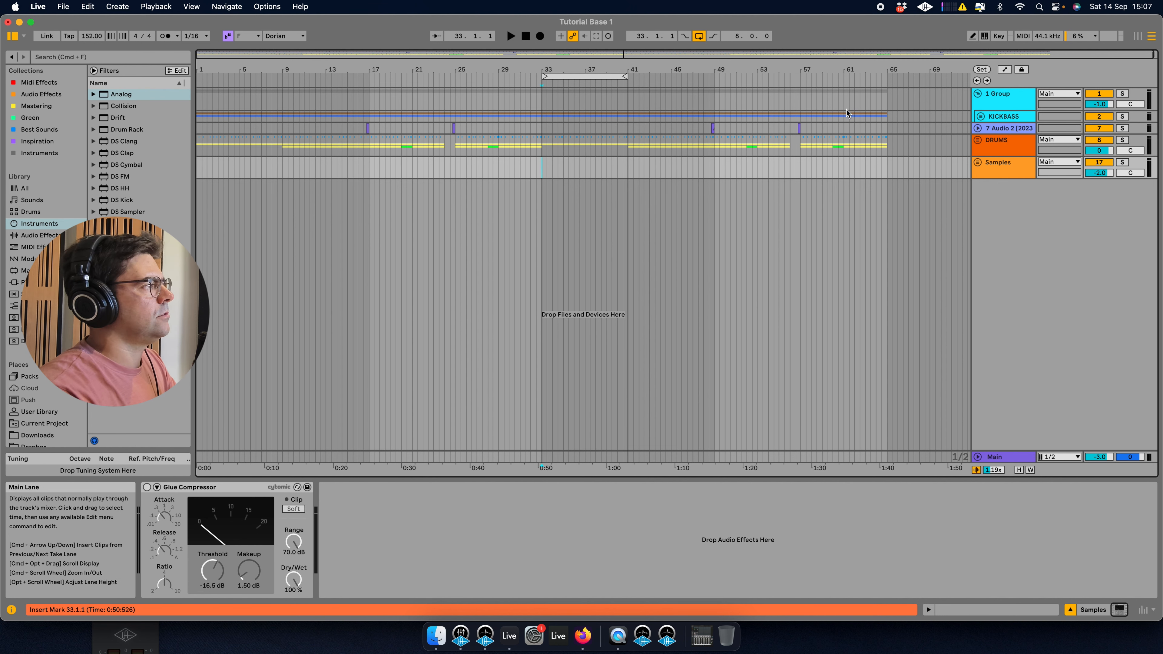
# Insert a new MIDI track below the Samples track.
pyautogui.moveTo(675, 55); pyautogui.dragTo(675, 85)
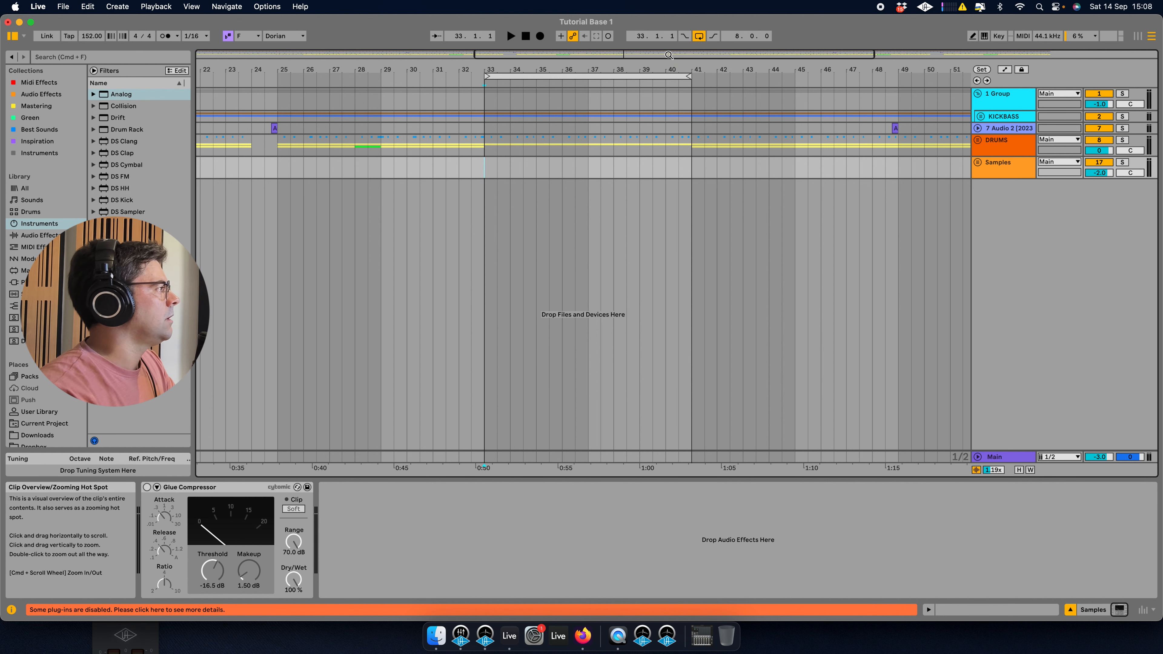
pyautogui.moveTo(665, 55); pyautogui.dragTo(665, 58)
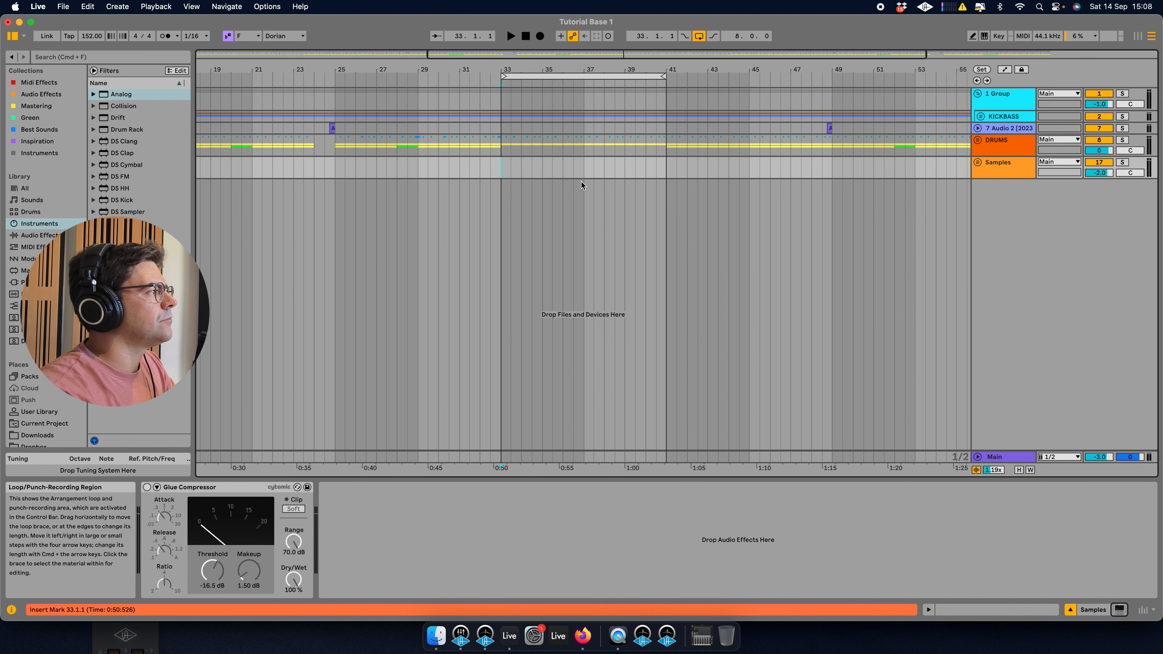
pyautogui.press('space')
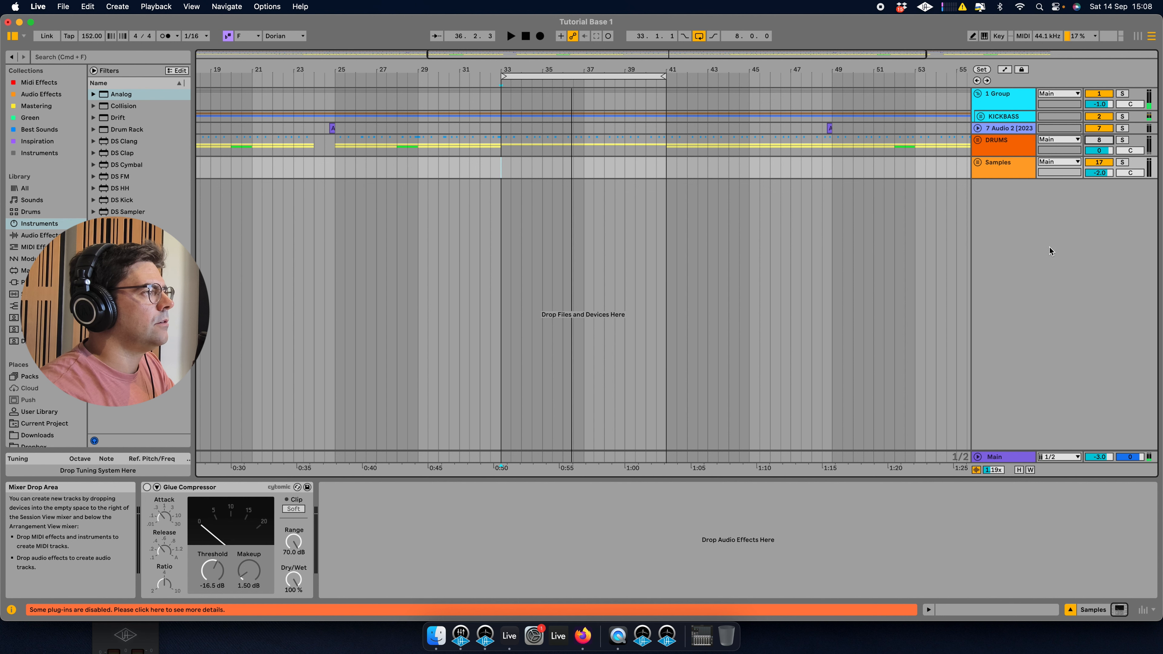
pyautogui.click(1011, 154)
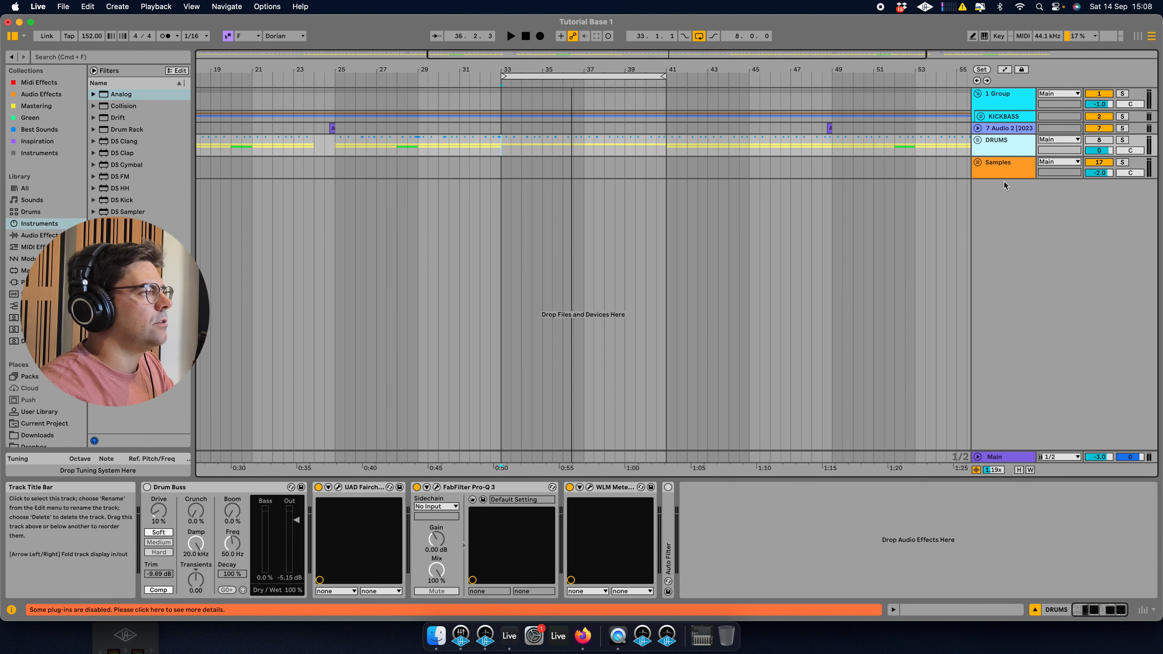
pyautogui.press('Down')
pyautogui.rightClick(1011, 221)
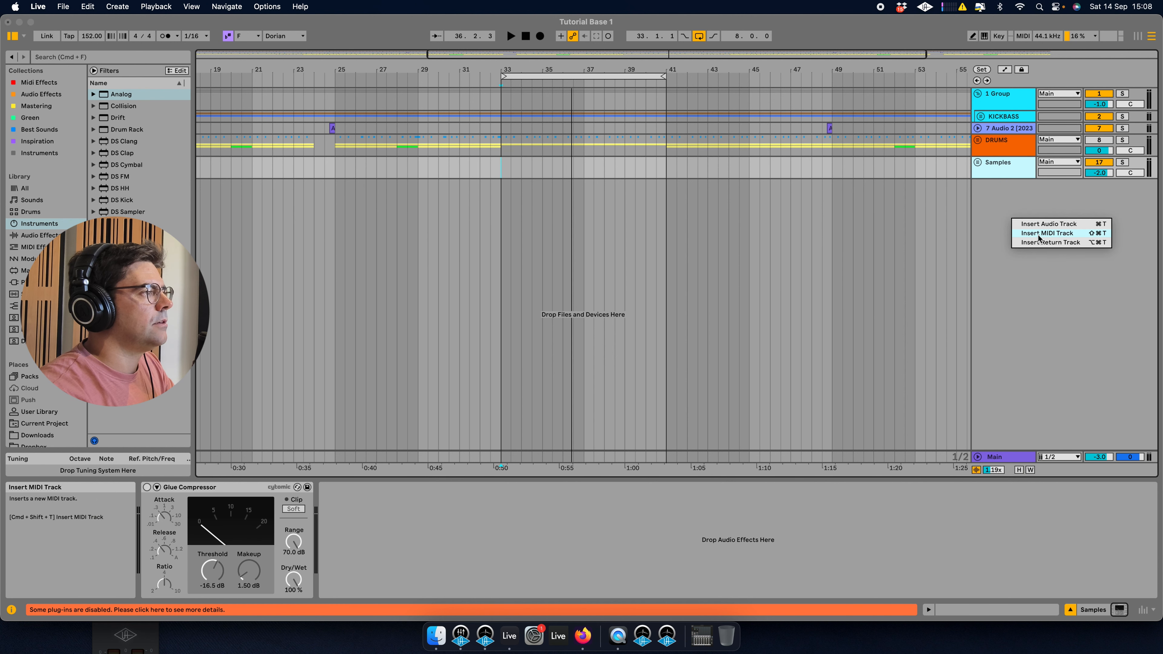
pyautogui.click(1038, 234)
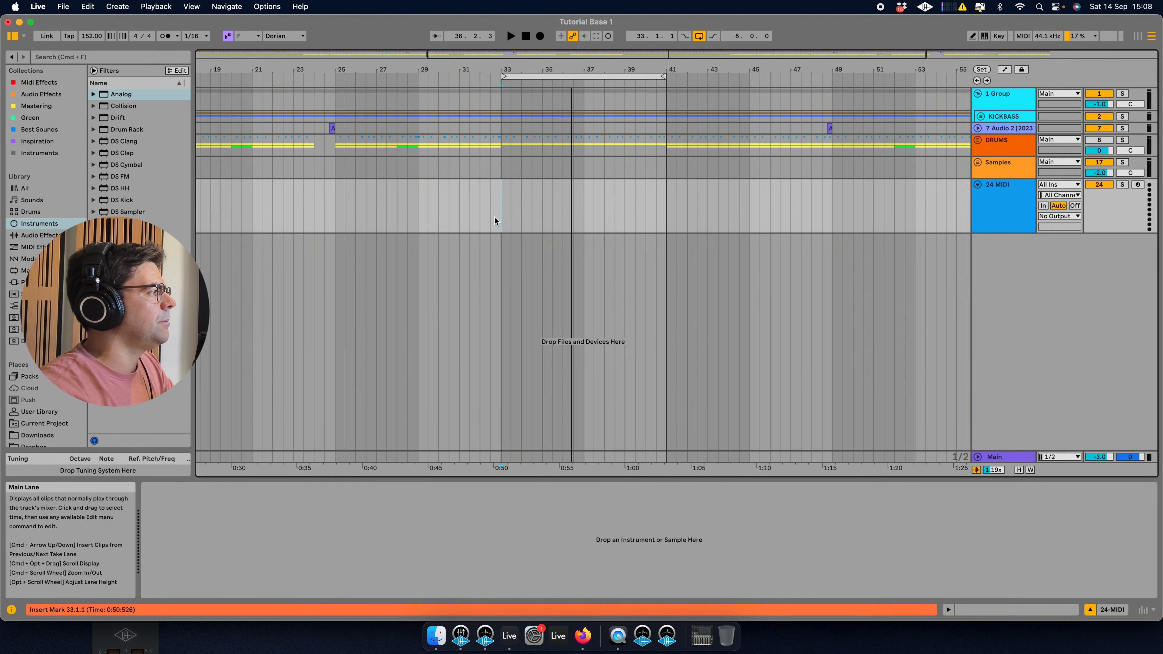
# Insert an empty MIDI clip spanning bars 33 to 41 on the new MIDI track.
pyautogui.moveTo(494, 221); pyautogui.dragTo(665, 211)
pyautogui.rightClick(622, 207)
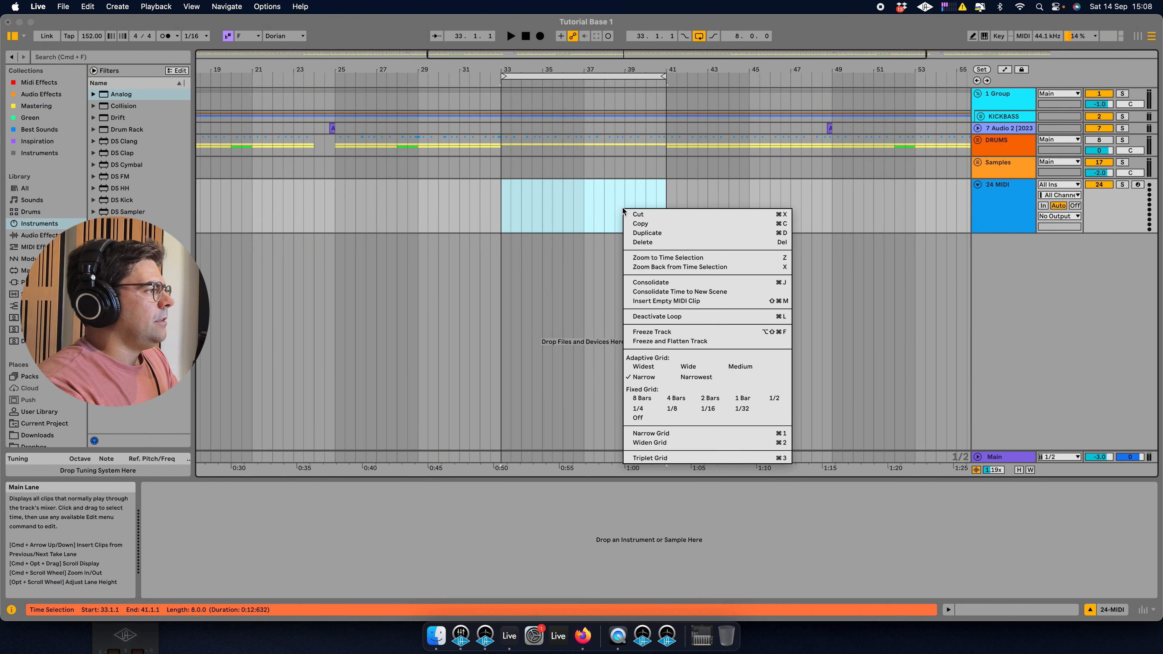
pyautogui.click(682, 301)
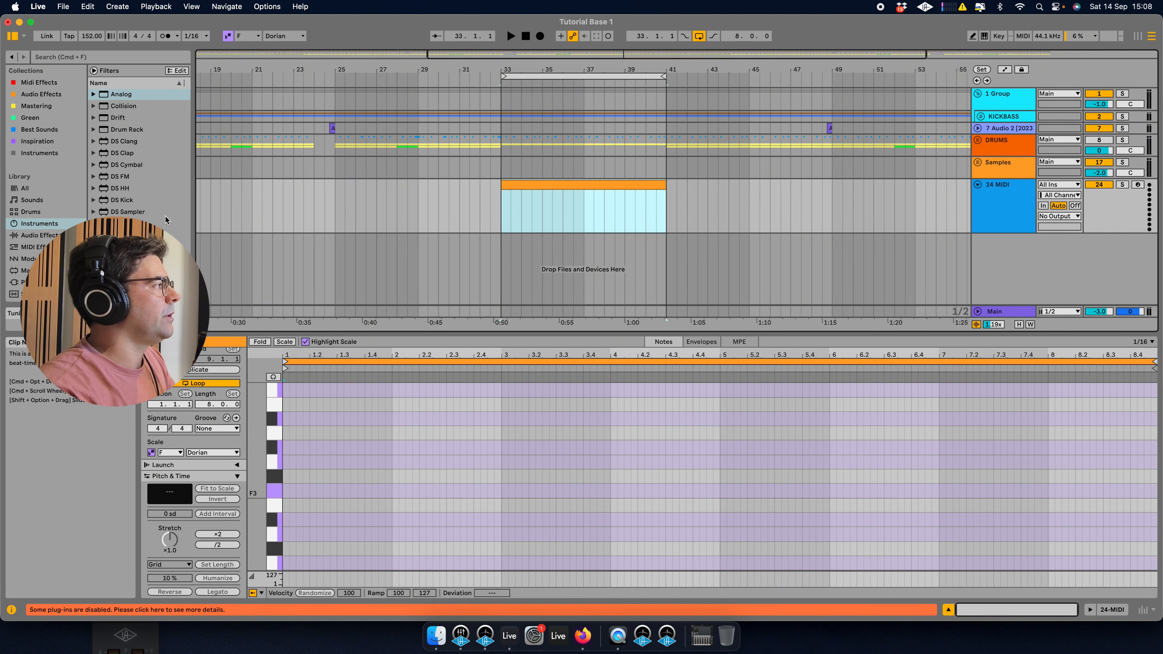
# Load the Analog instrument from the browser onto the new MIDI track.
pyautogui.scroll(-4, 173, 213)
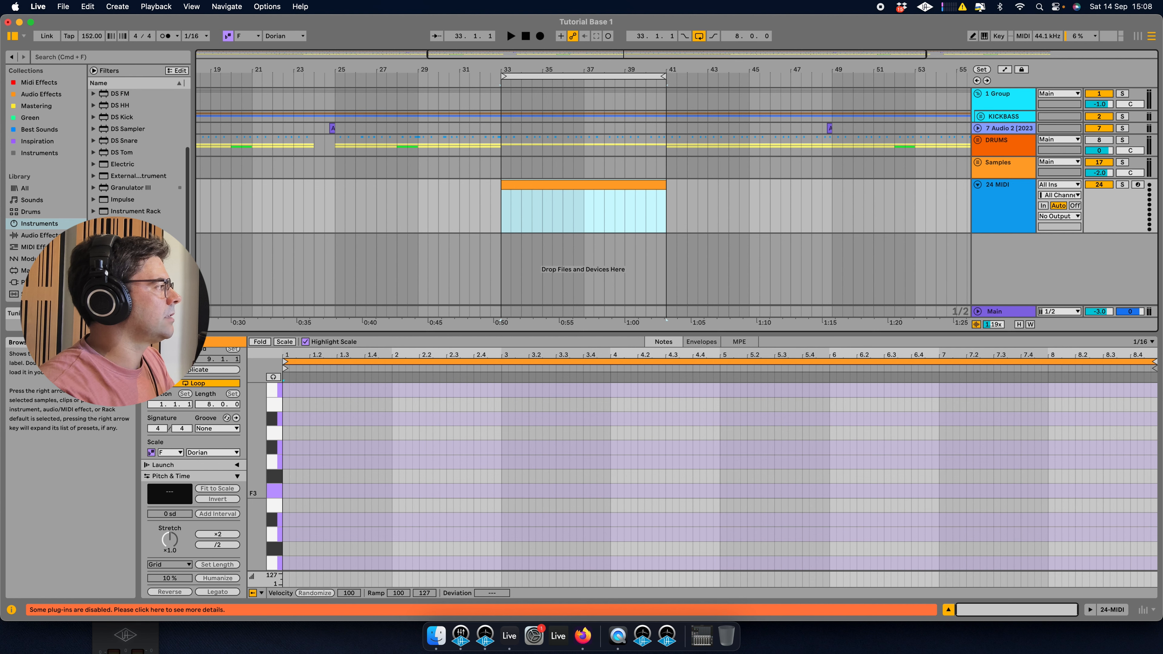
pyautogui.scroll(1, 142, 219)
pyautogui.scroll(4, 142, 208)
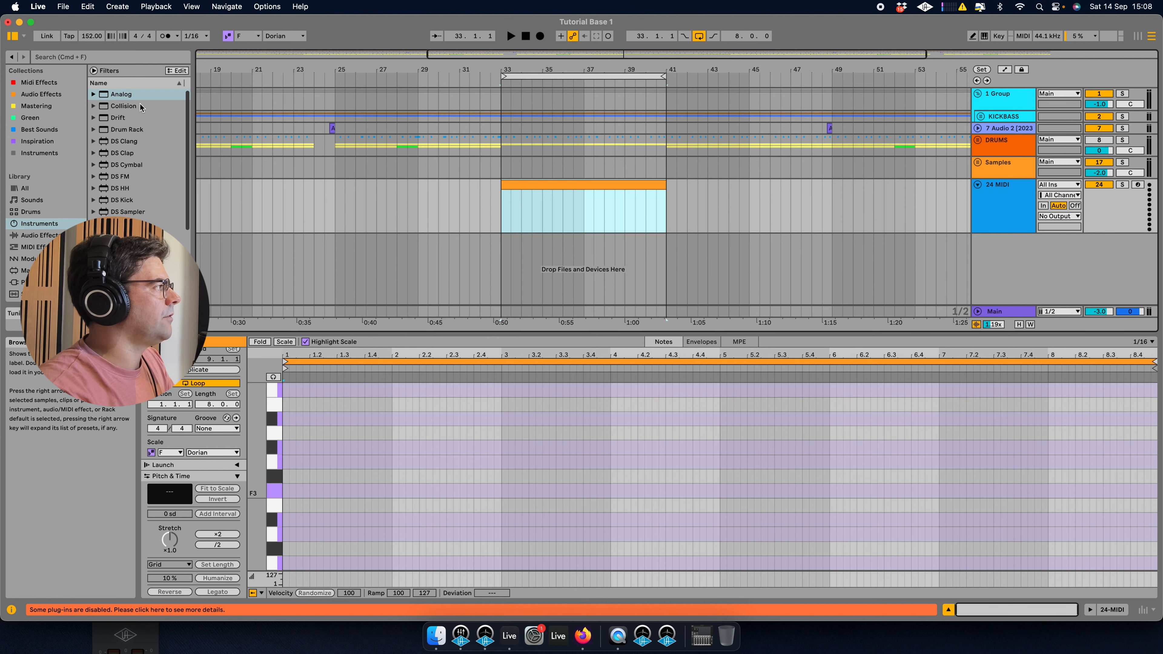
pyautogui.doubleClick(138, 94)
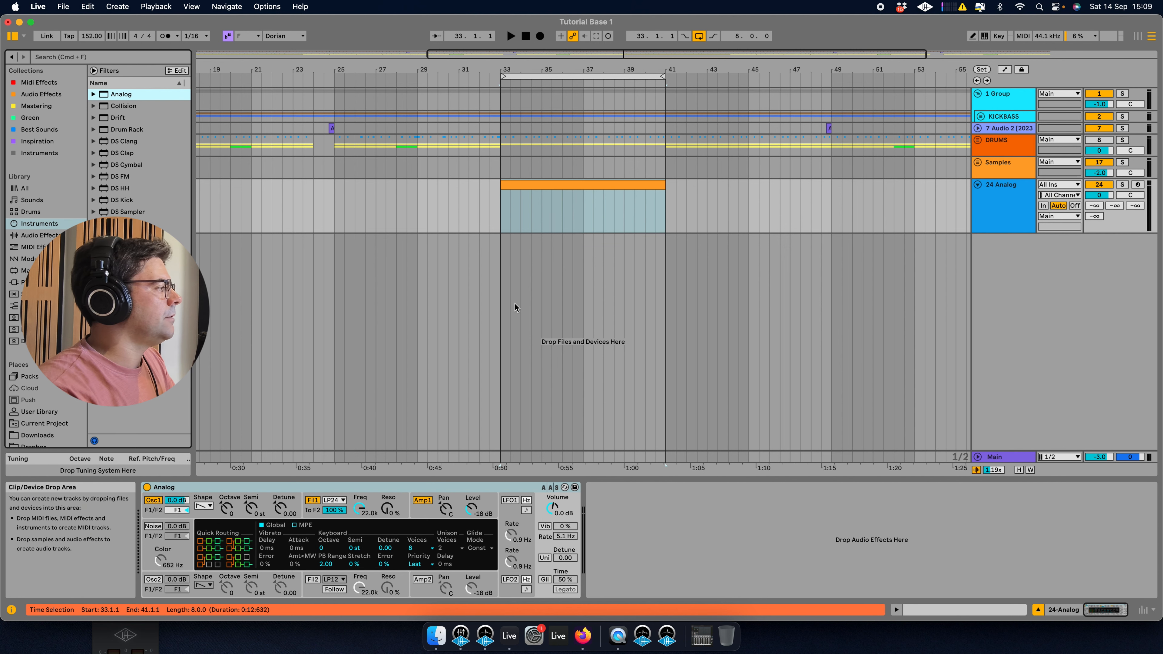
# Open the new clip in the piano roll and add a note at A0 at the clip's start.
pyautogui.click(181, 490)
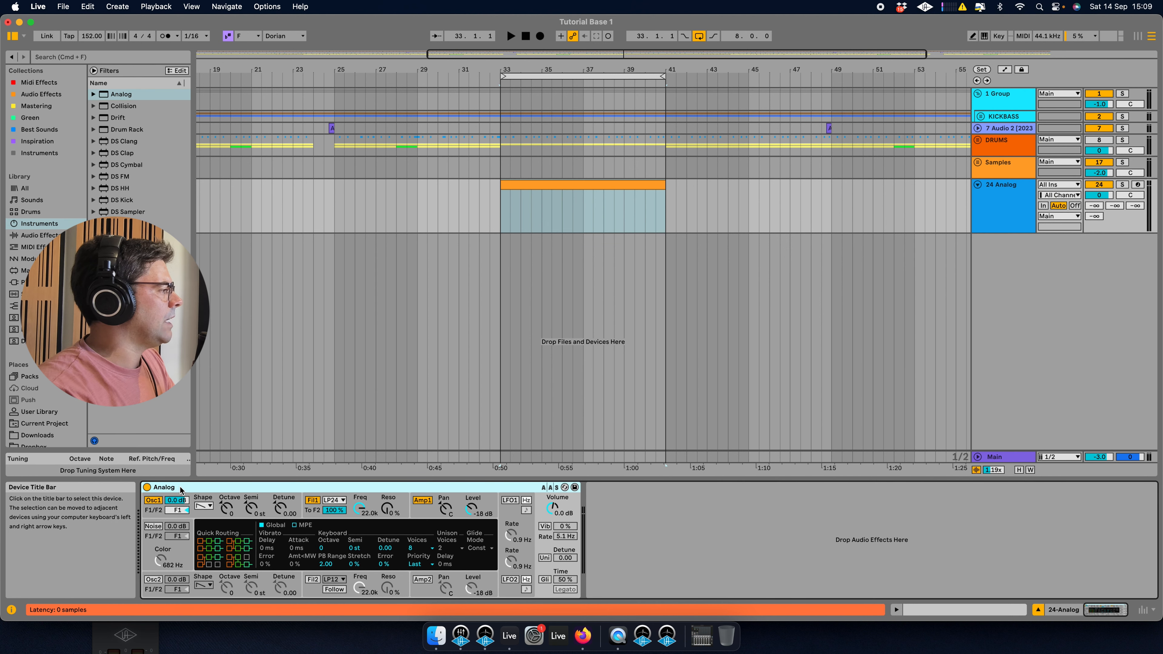
pyautogui.doubleClick(526, 179)
pyautogui.scroll(-5, 344, 529)
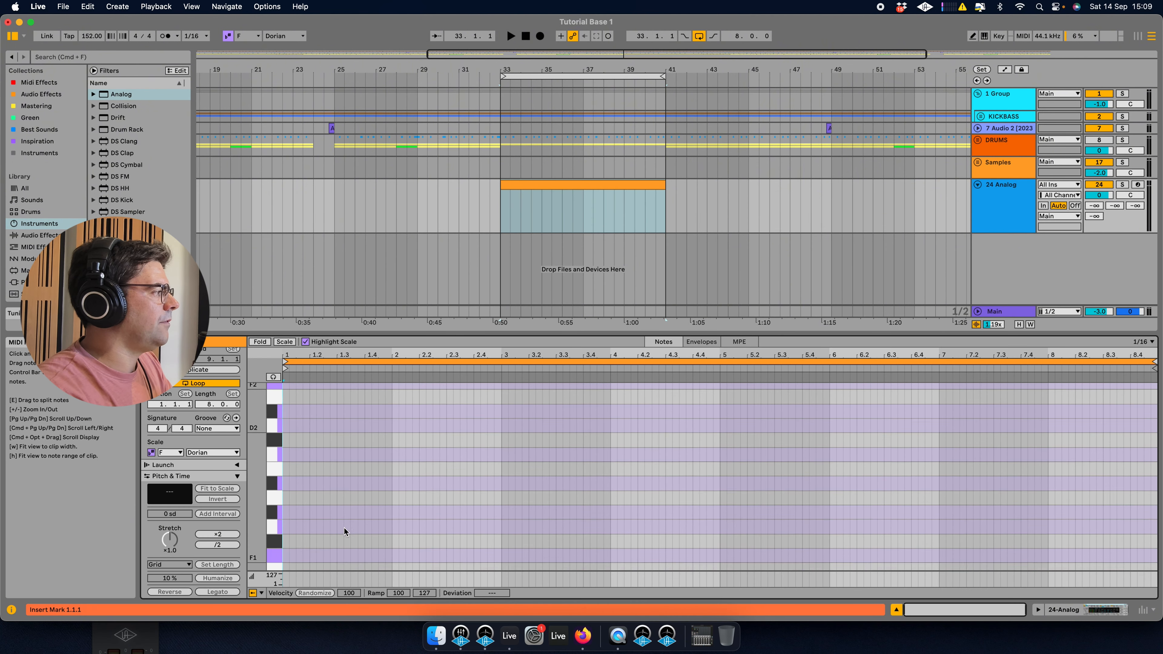
pyautogui.scroll(-5, 339, 530)
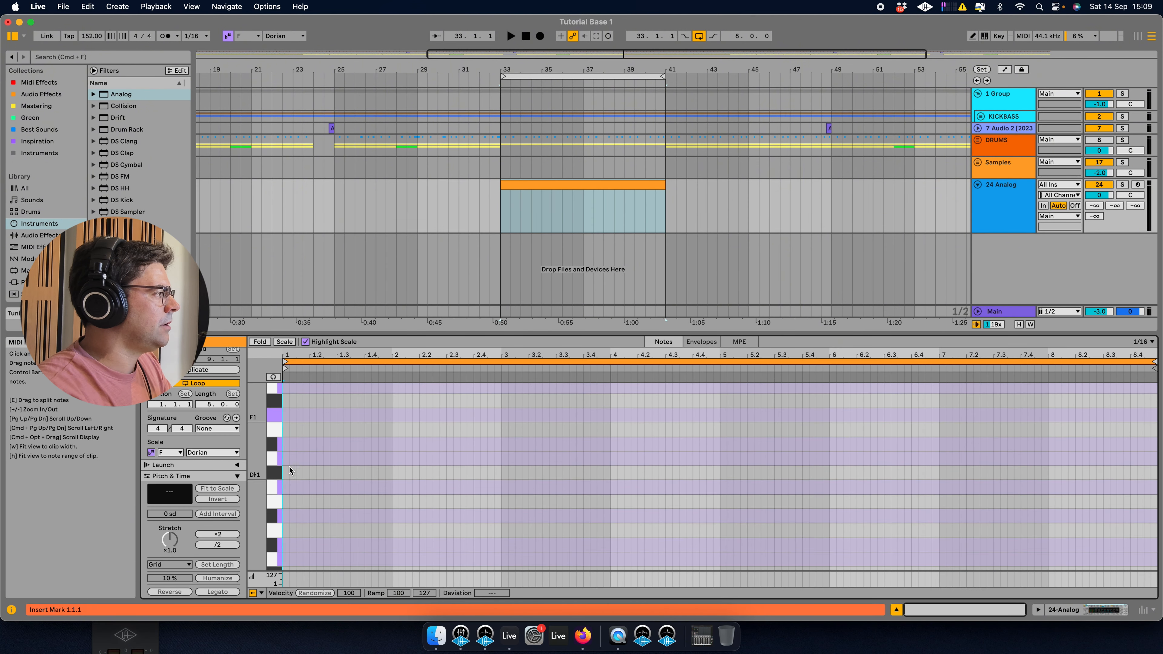
pyautogui.doubleClick(284, 531)
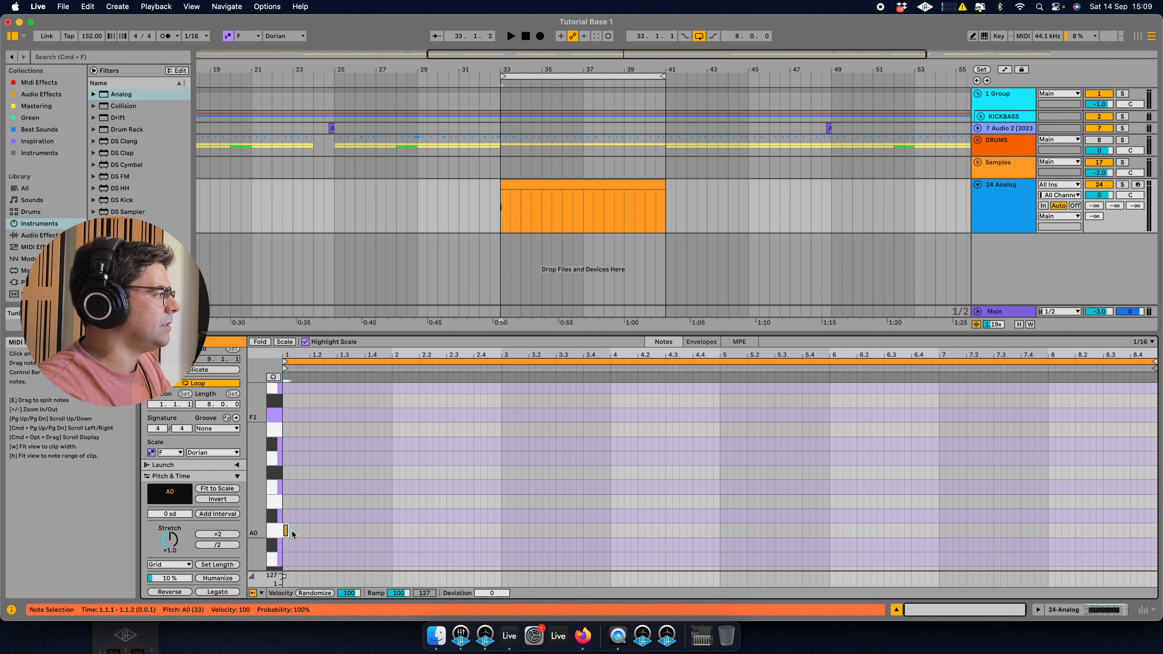
# Stretch the note across the whole eight-bar clip and transpose it down to match the bass track's note pitch.
pyautogui.click(979, 117)
pyautogui.click(911, 191)
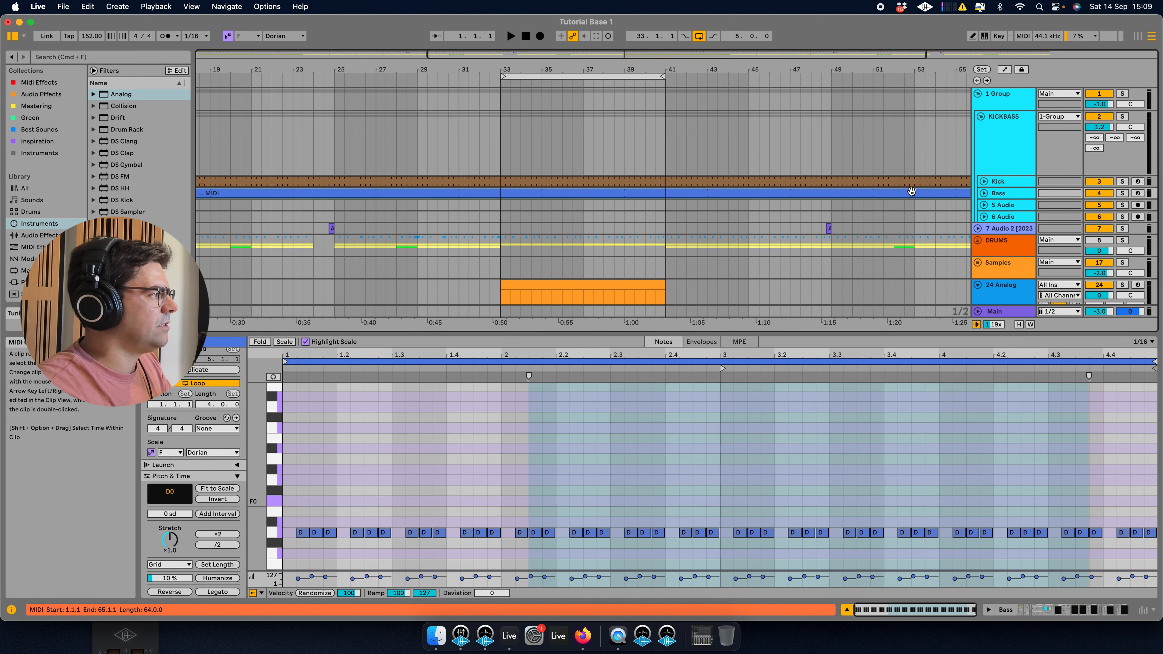
pyautogui.scroll(-3, 510, 238)
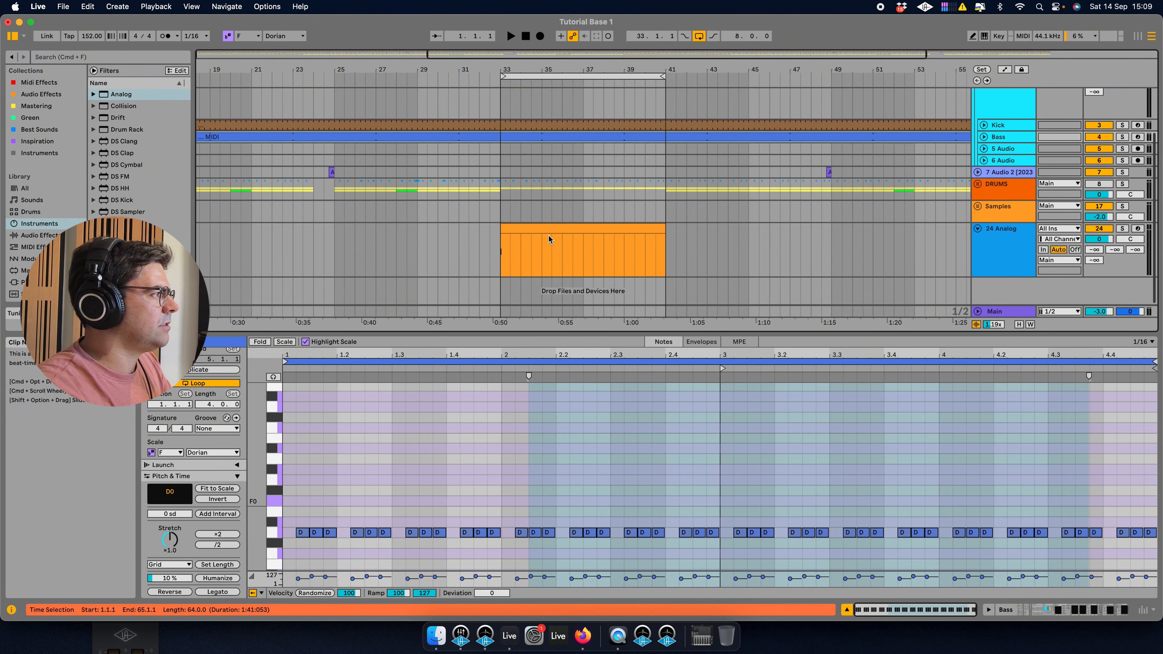
pyautogui.click(510, 230)
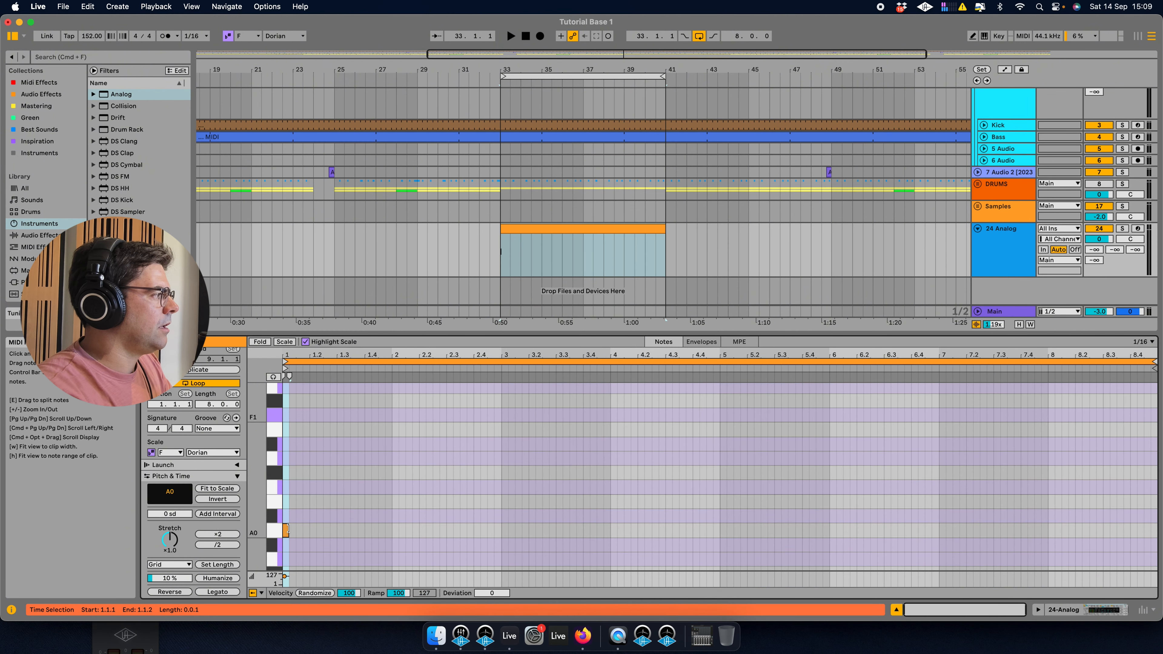
pyautogui.moveTo(287, 529); pyautogui.dragTo(1155, 517)
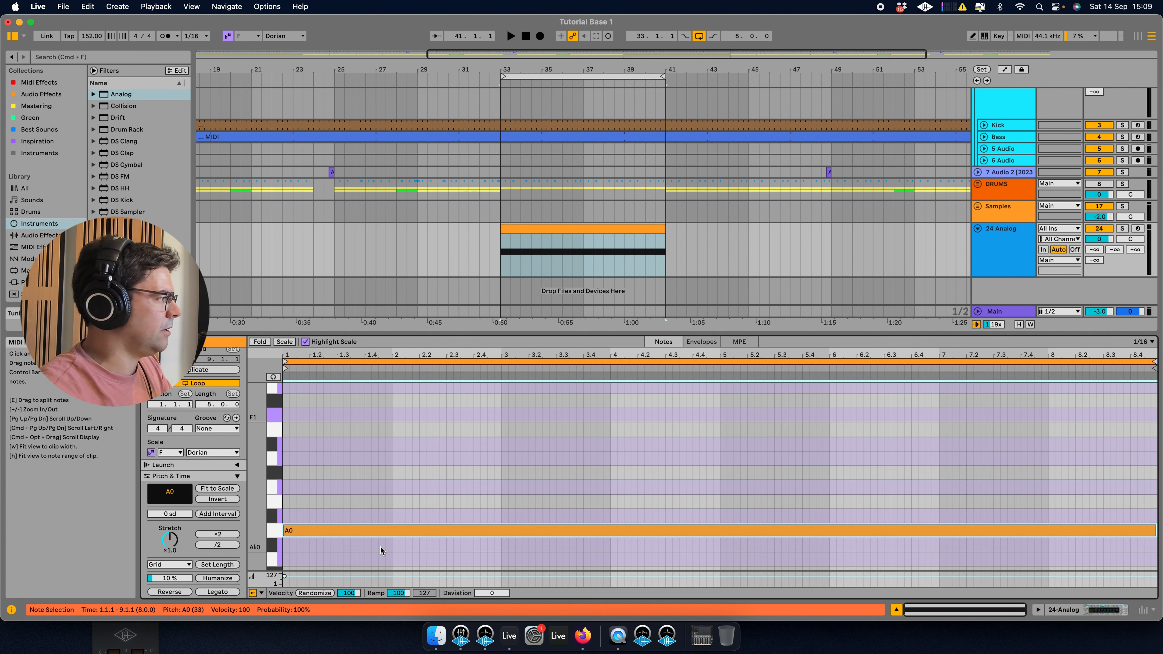
pyautogui.press('Down')
pyautogui.press('Down')
pyautogui.press('Down')
pyautogui.press('Down')
pyautogui.press('Down')
pyautogui.press('Down')
pyautogui.press('Down')
pyautogui.press('Down')
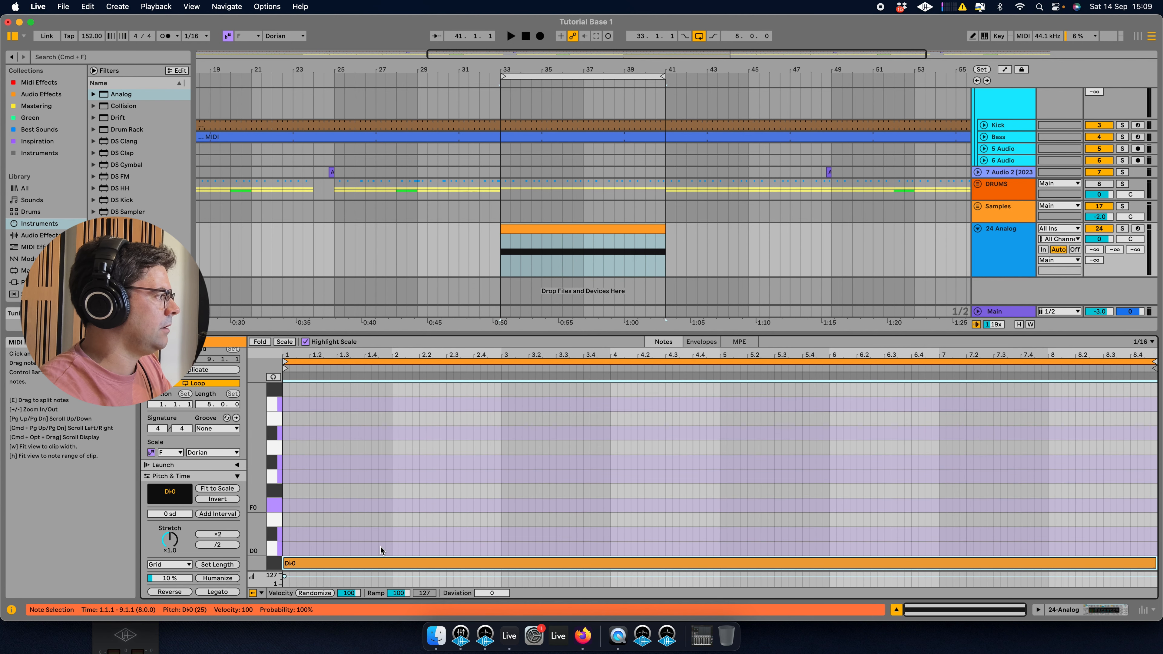
pyautogui.press('Up')
# Solo the Analog track and play the looped section to audition it.
pyautogui.doubleClick(1028, 239)
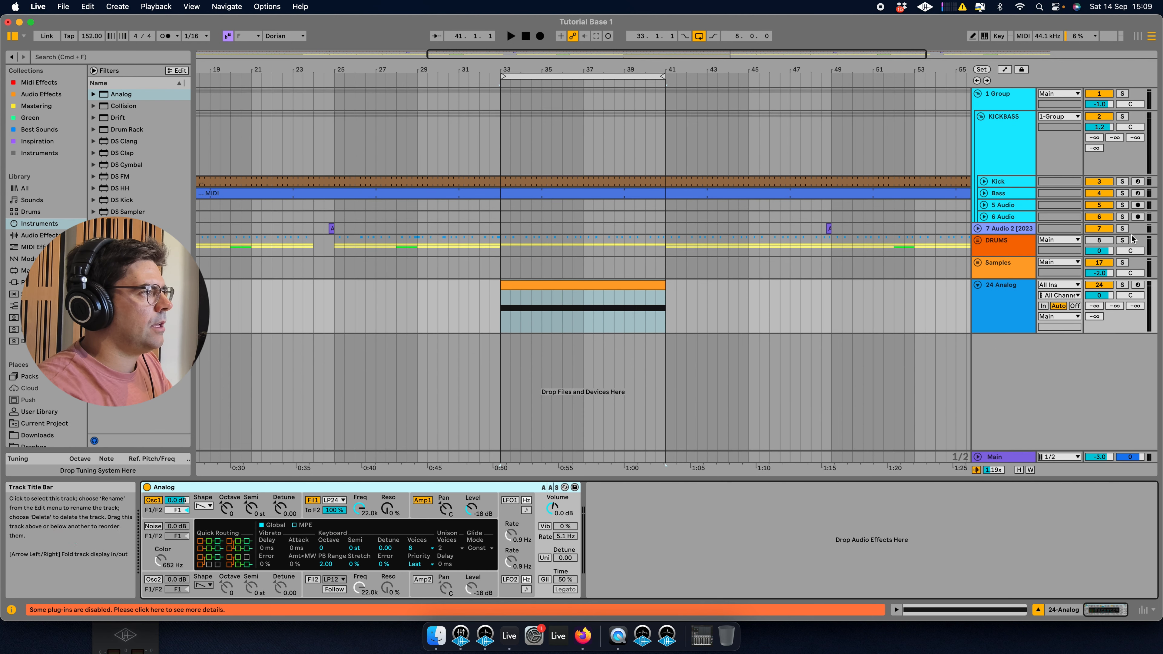
pyautogui.click(1122, 284)
pyautogui.press('space')
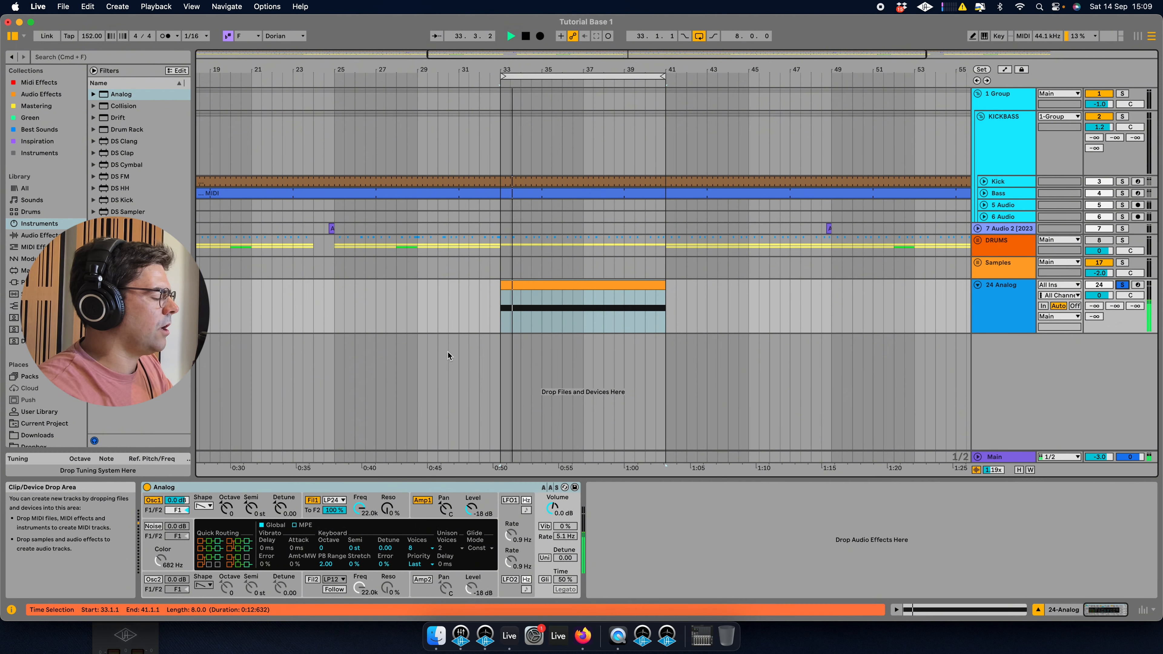
pyautogui.press('space')
# Raise Filter 1's resonance to about 62% and lower its cutoff to about 4.9 kHz while auditioning.
pyautogui.moveTo(387, 510); pyautogui.dragTo(387, 472)
pyautogui.press('space')
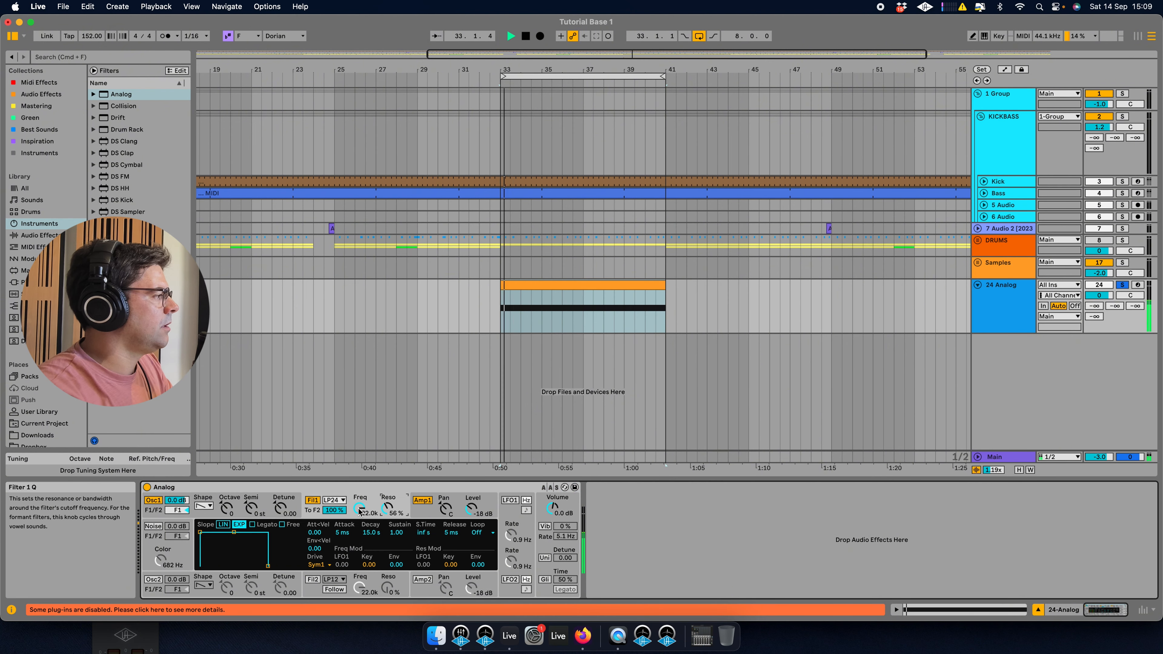
pyautogui.moveTo(360, 510)
pyautogui.mouseDown()
pyautogui.moveTo(360, 558)
pyautogui.moveTo(360, 526)
pyautogui.mouseUp()
pyautogui.press('space')
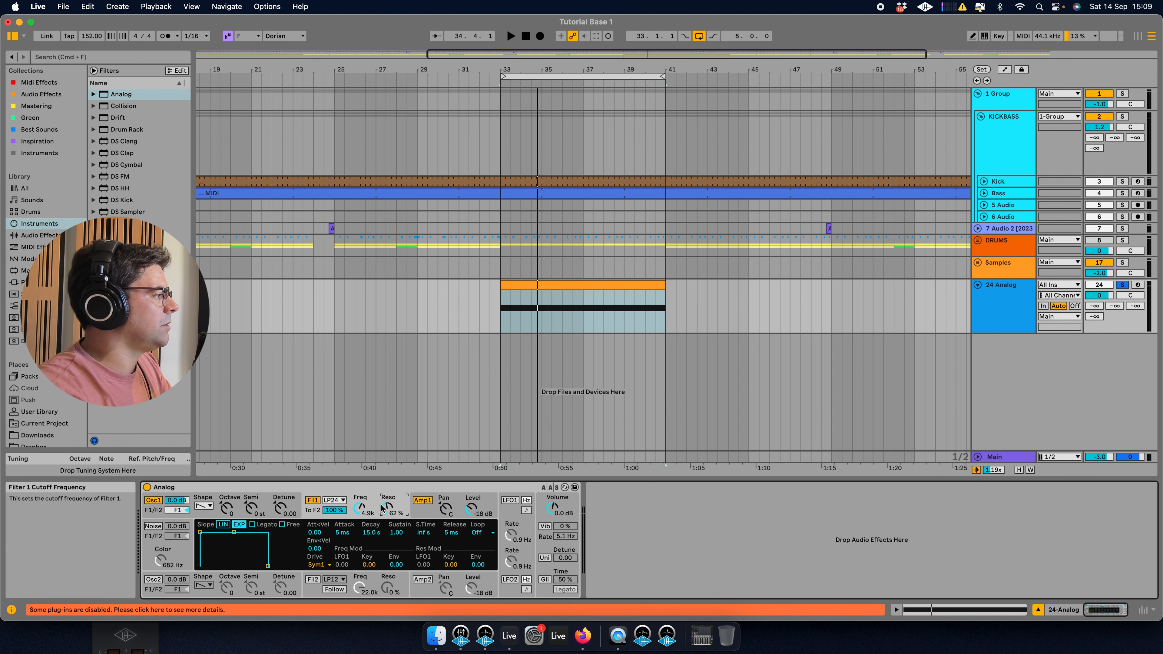
# Switch Filter 1's type to High-pass 24dB/oct and adjust its cutoff to about 3.8 kHz, auditioning the result.
pyautogui.click(334, 499)
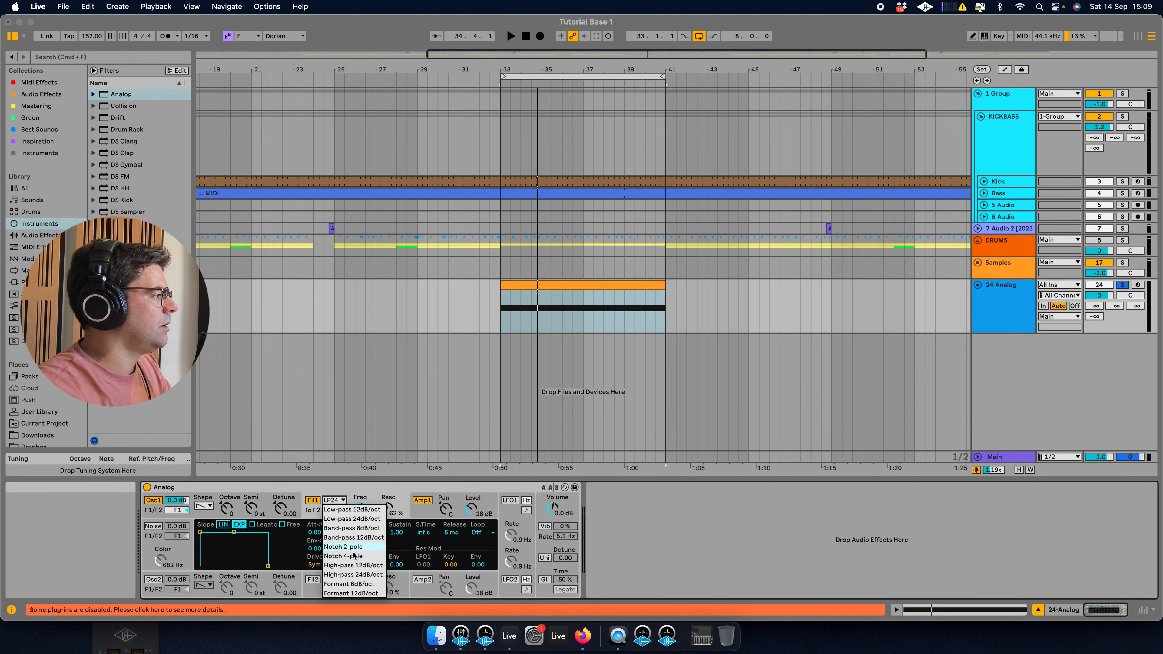
pyautogui.click(351, 566)
pyautogui.click(334, 500)
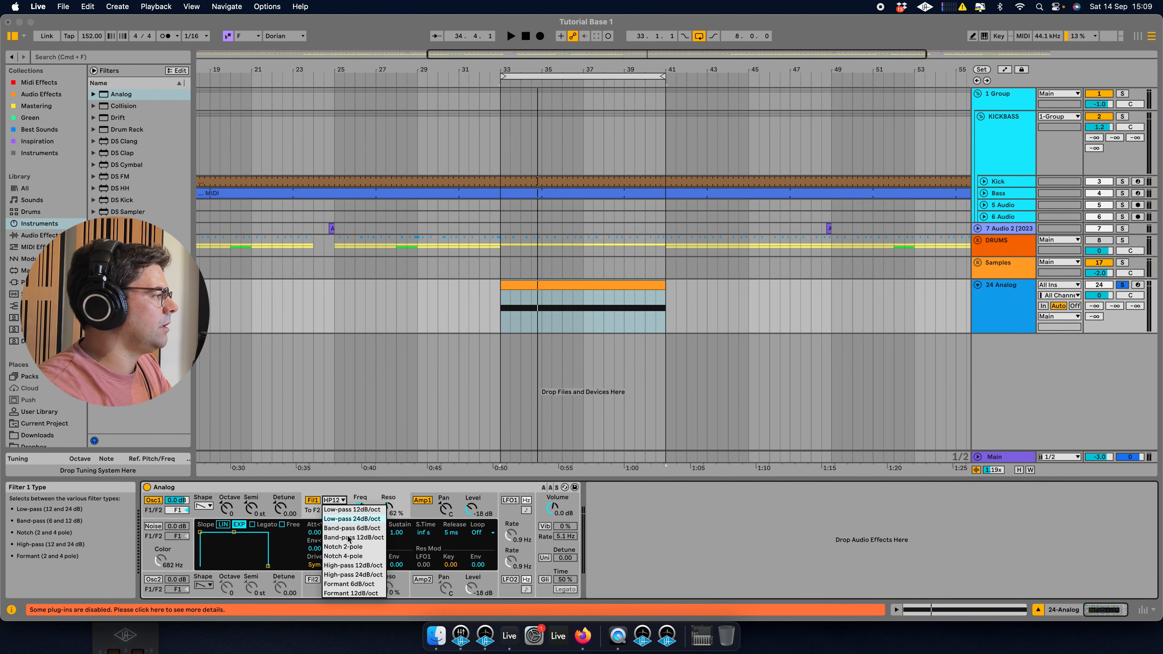
pyautogui.click(360, 574)
pyautogui.press('space')
pyautogui.moveTo(360, 508)
pyautogui.mouseDown()
pyautogui.moveTo(360, 523)
pyautogui.moveTo(388, 505)
pyautogui.moveTo(360, 499)
pyautogui.moveTo(360, 467)
pyautogui.moveTo(360, 509)
pyautogui.mouseUp()
pyautogui.press('space')
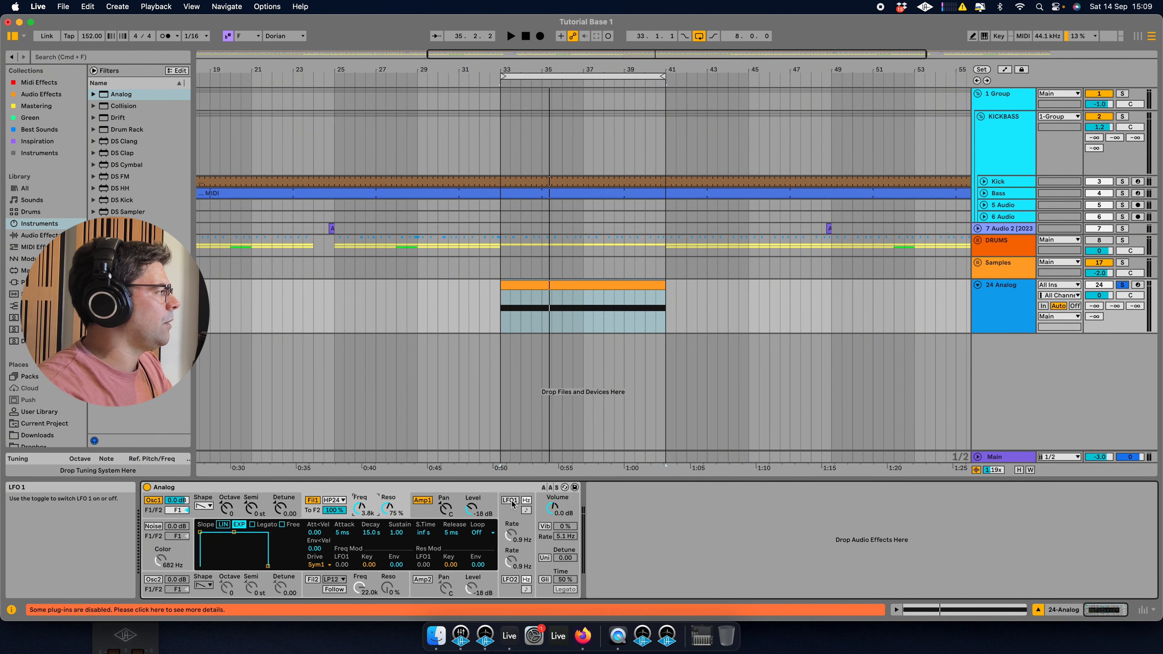
# Enable LFO 1, switch it to tempo sync and set its rate to 1/16.
pyautogui.click(34, 235)
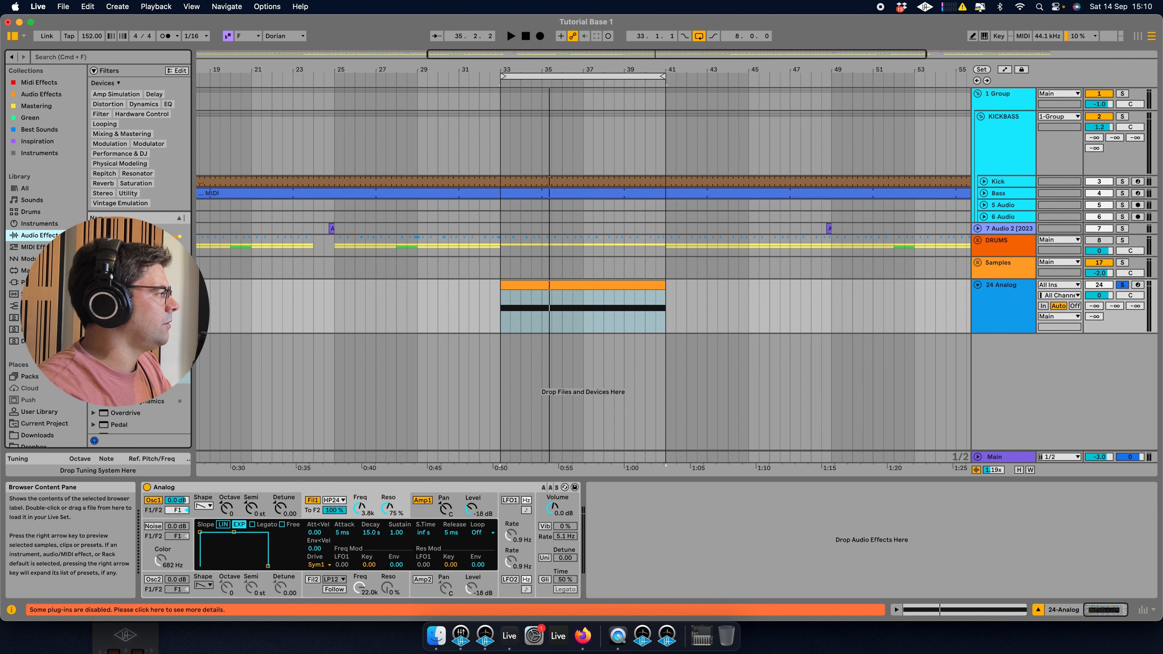
pyautogui.click(514, 500)
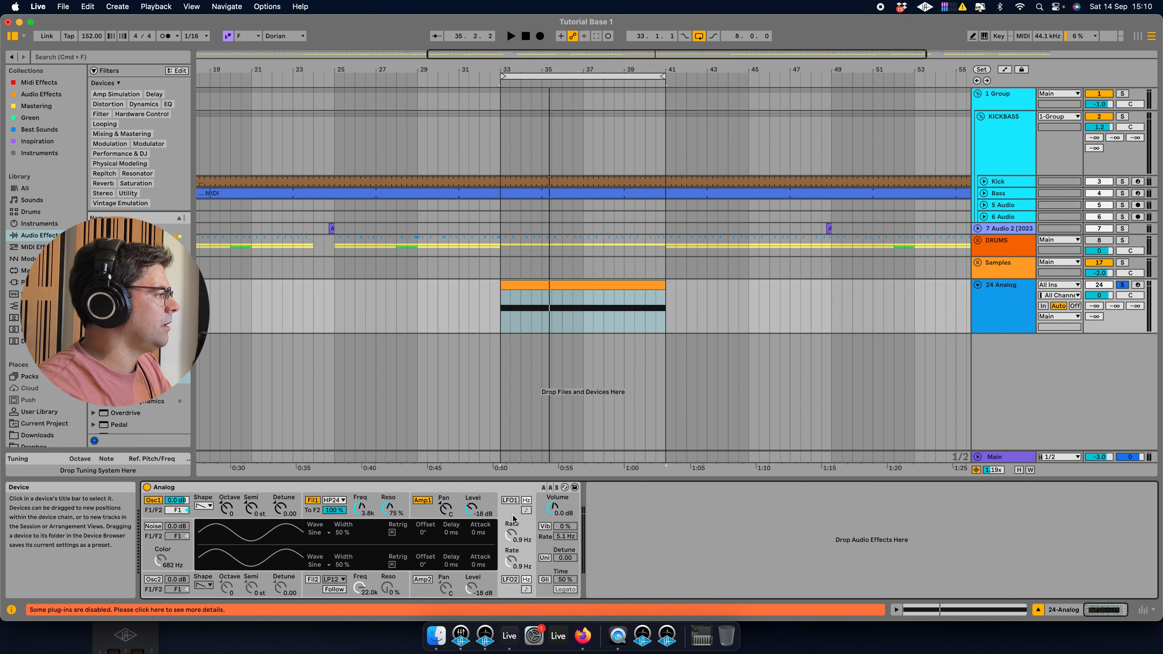
pyautogui.click(516, 501)
pyautogui.click(526, 510)
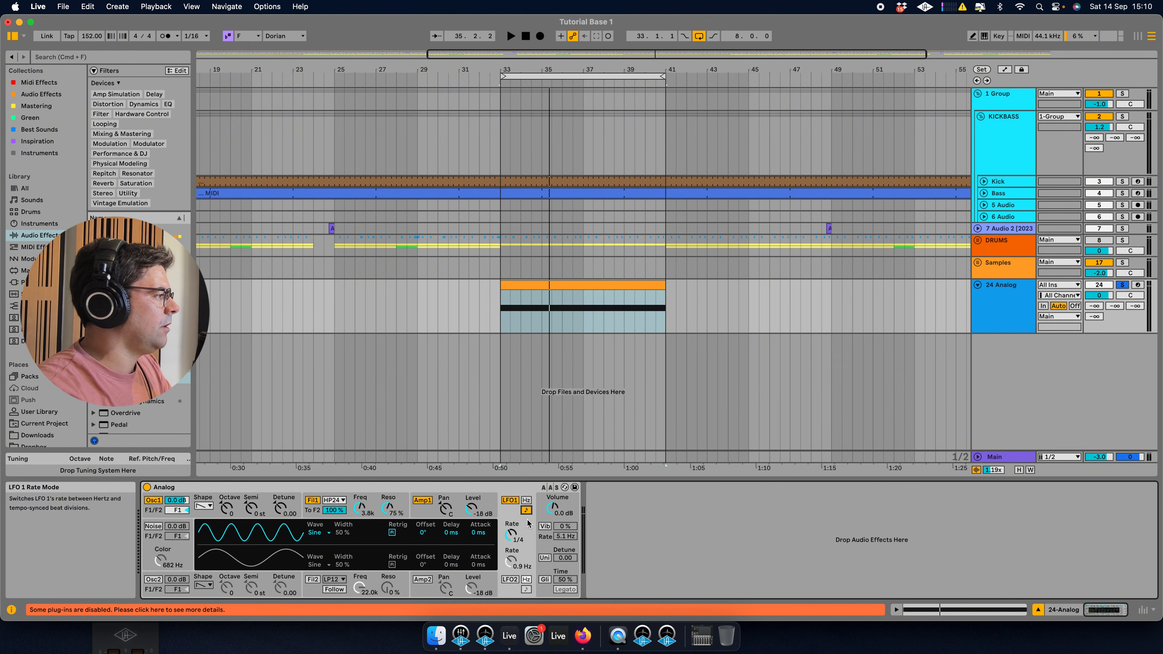
pyautogui.moveTo(511, 535); pyautogui.dragTo(511, 516)
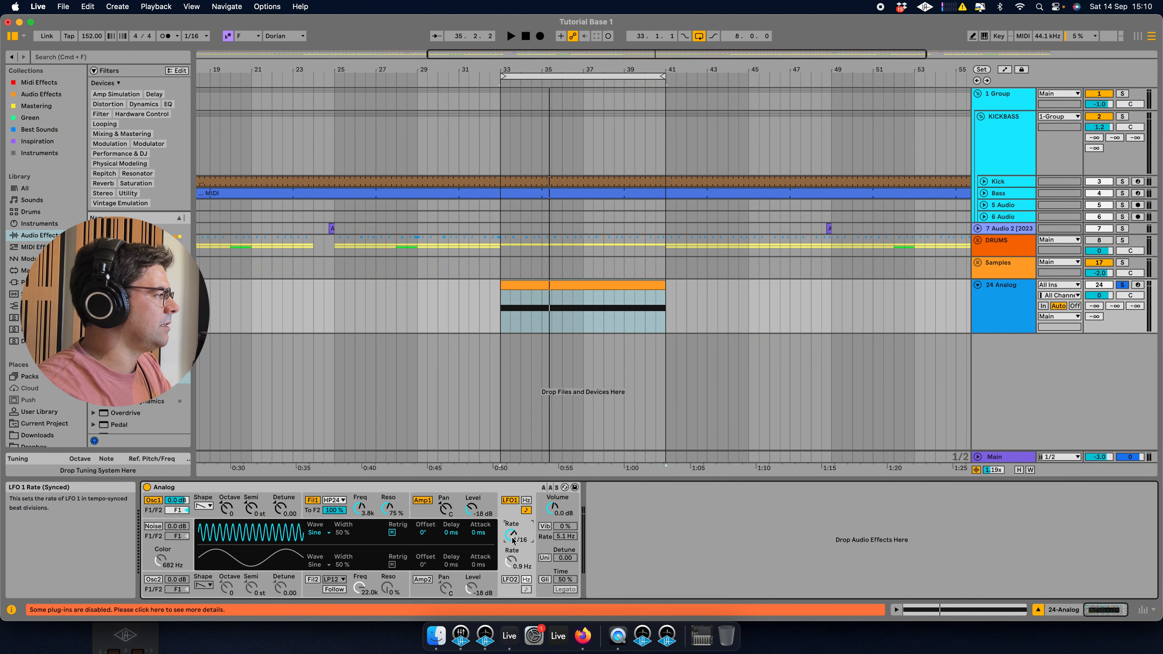
# Set LFO 1's waveform to Noise1 and set Filter 1's LFO1 modulation amount to about 2.9 while playing.
pyautogui.click(320, 532)
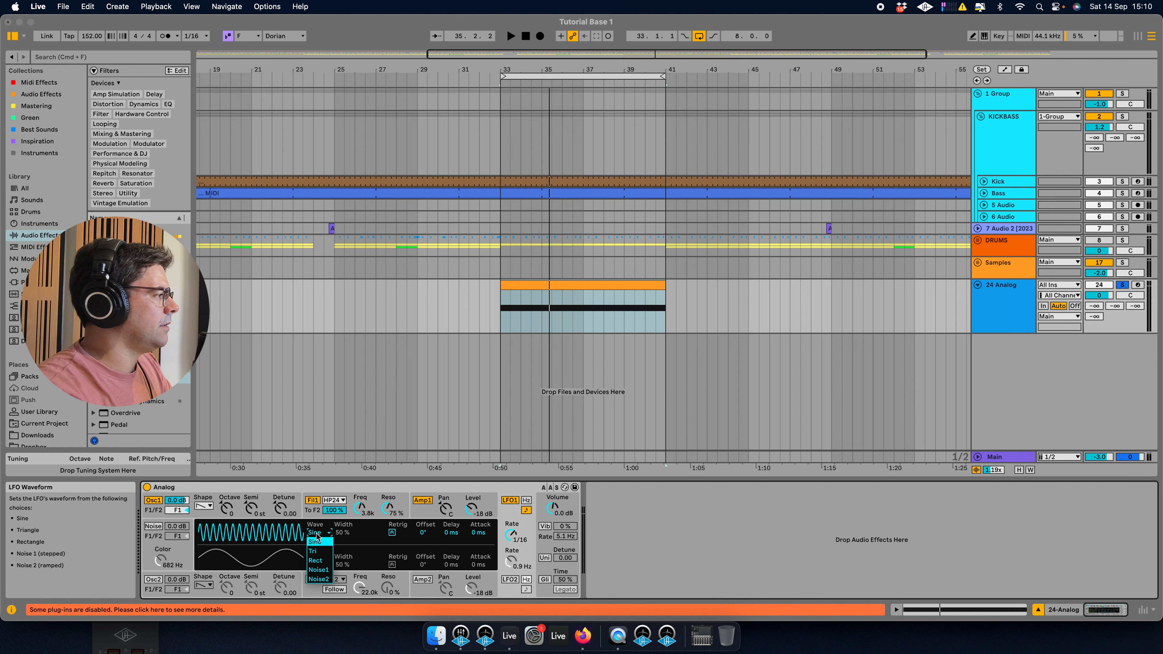
pyautogui.click(318, 570)
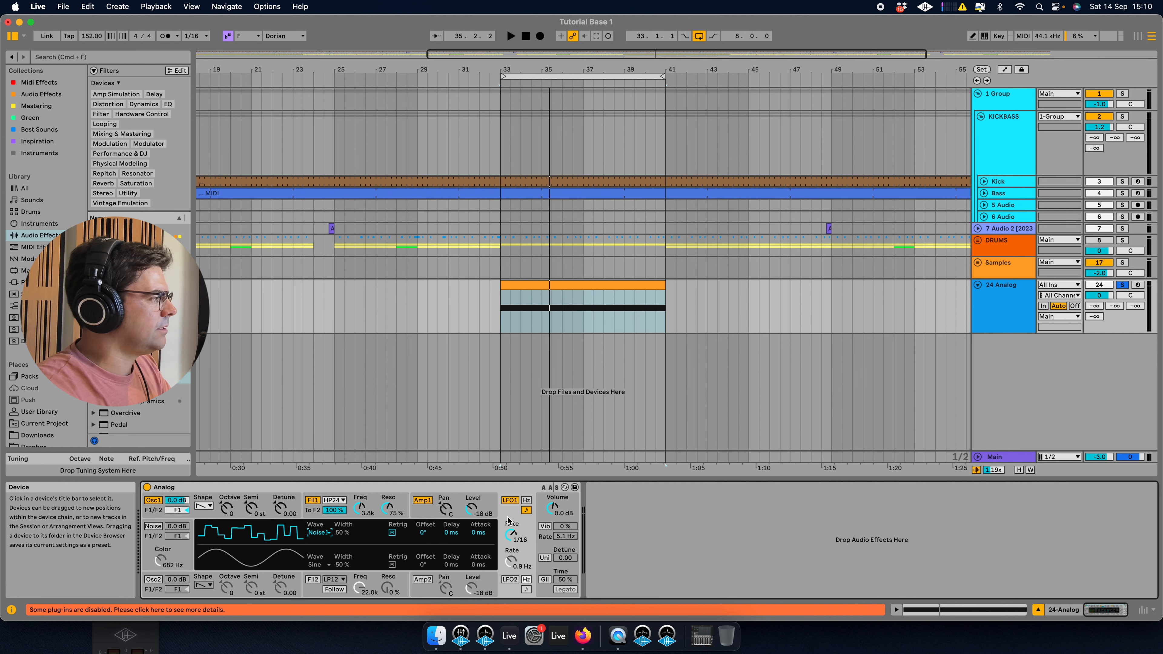
pyautogui.click(375, 505)
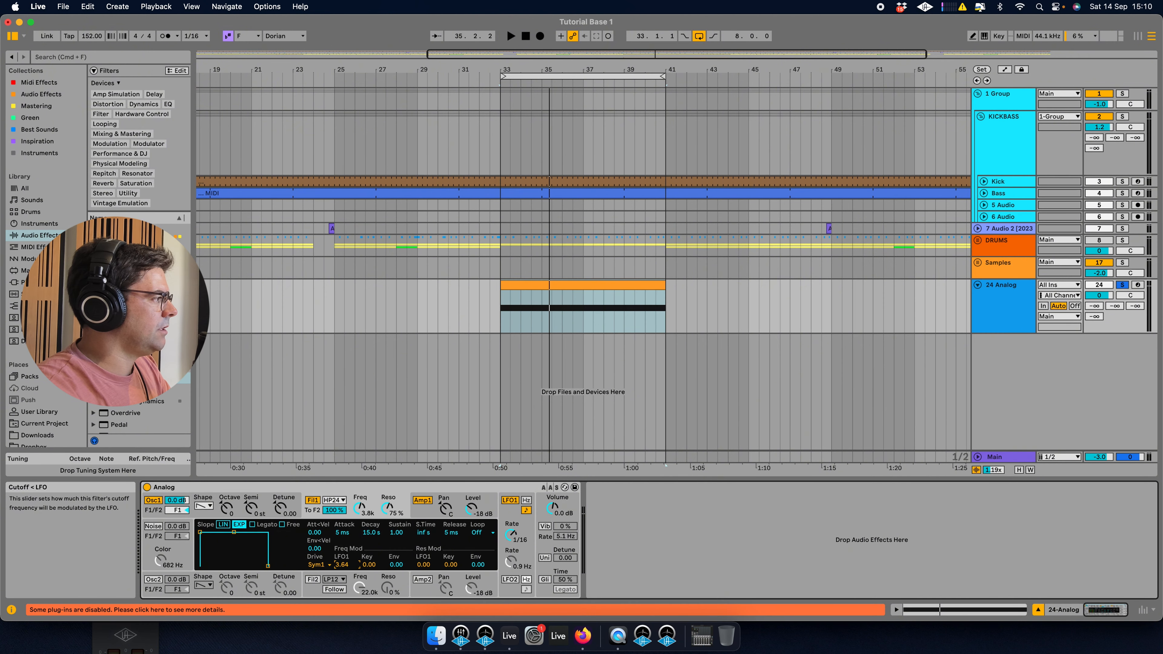
pyautogui.press('space')
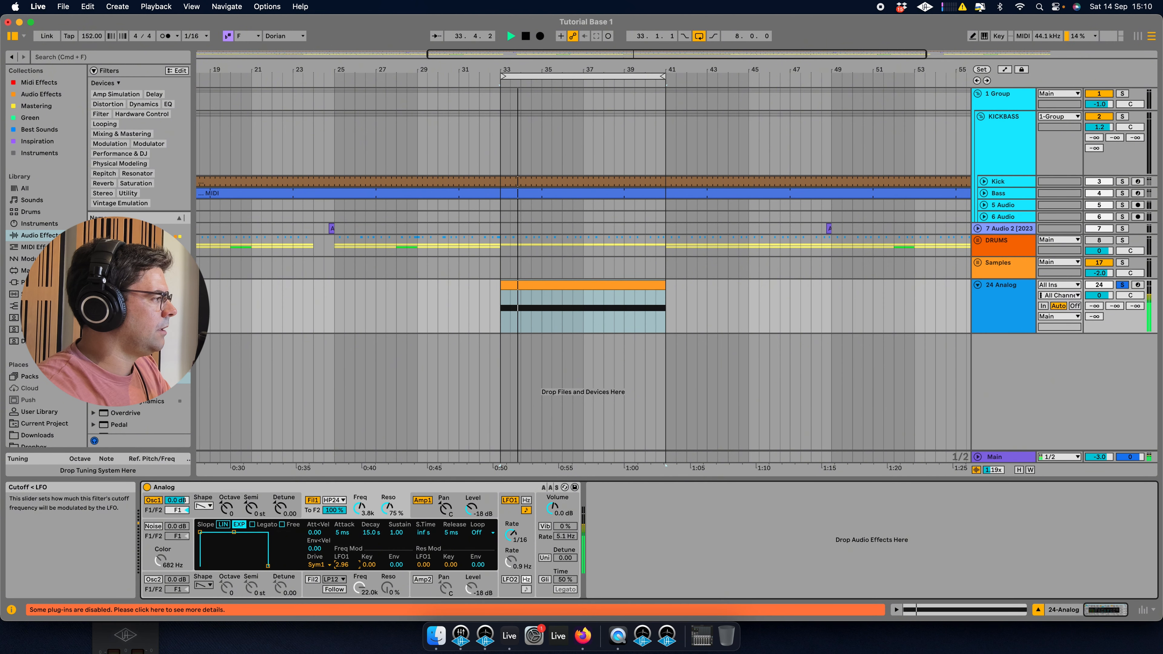
pyautogui.click(359, 508)
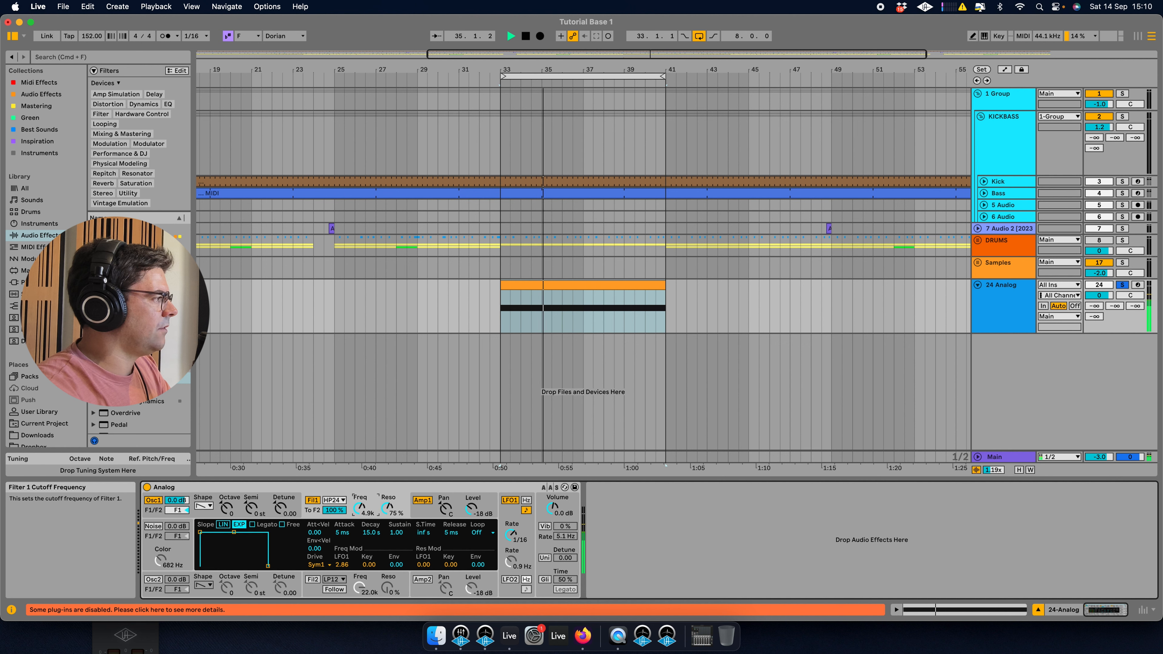
# Set LFO 1's rate to 1/32t and lower Filter 1's cutoff to about 4.7 kHz while auditioning.
pyautogui.moveTo(512, 534); pyautogui.dragTo(511, 523)
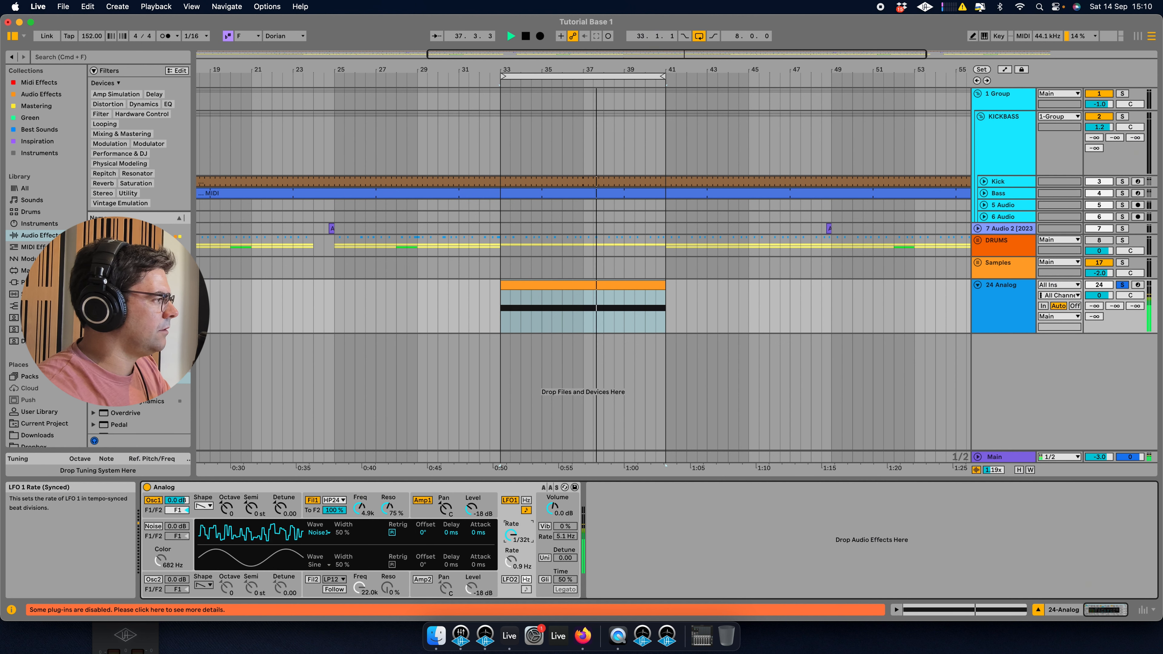
pyautogui.moveTo(360, 509); pyautogui.dragTo(360, 503)
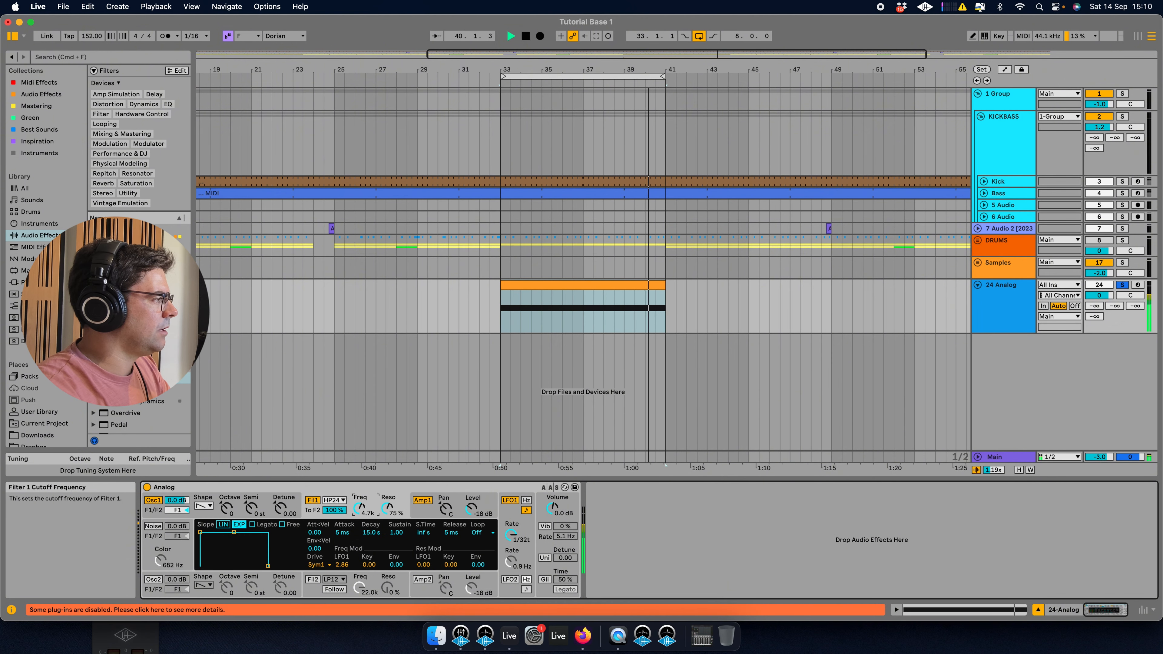
pyautogui.press('space')
# Try adding LFO1 pitch modulation of 1.00 to Oscillator 1, then take it back down again.
pyautogui.click(513, 520)
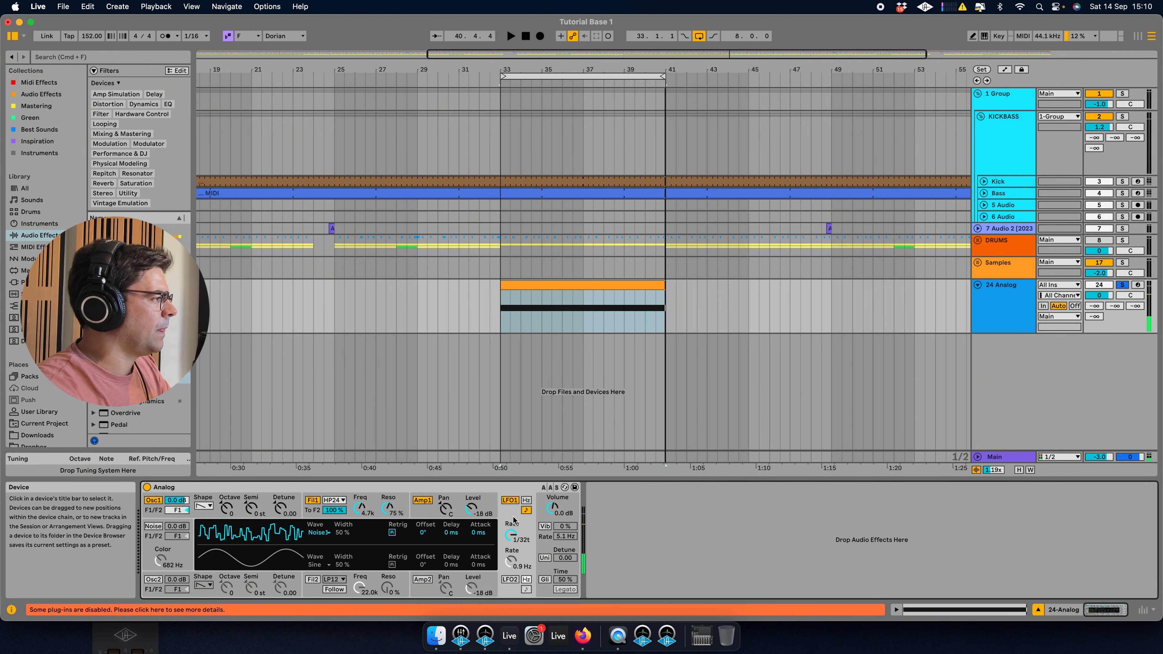
pyautogui.click(251, 507)
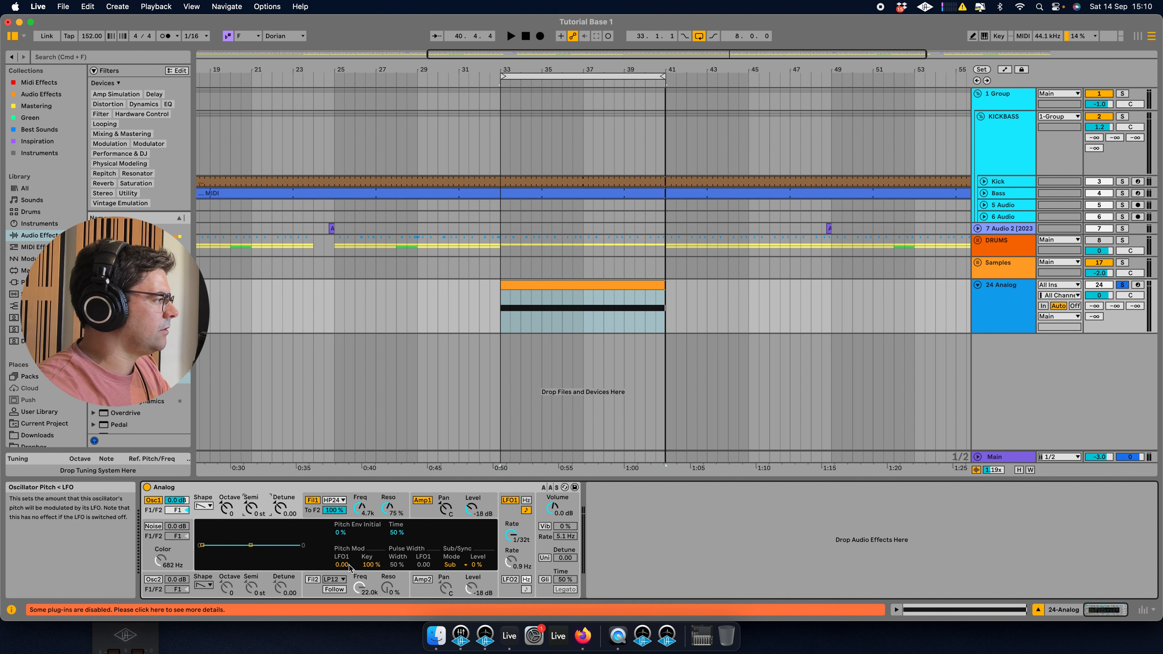
pyautogui.press('space')
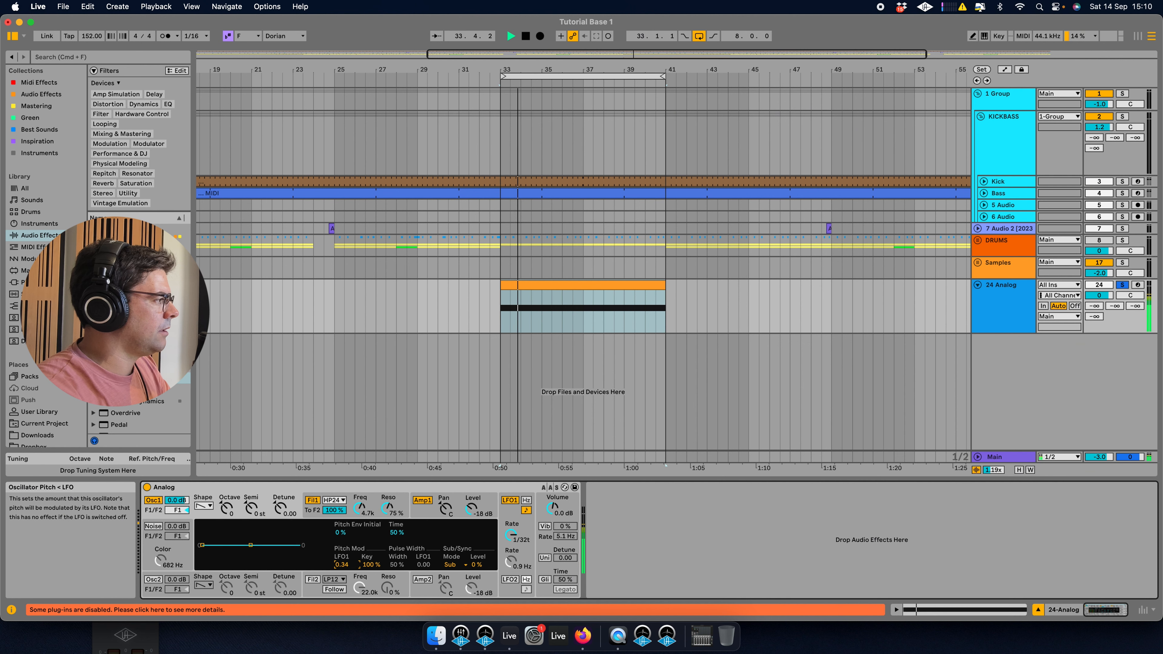
pyautogui.moveTo(342, 565); pyautogui.dragTo(341, 519)
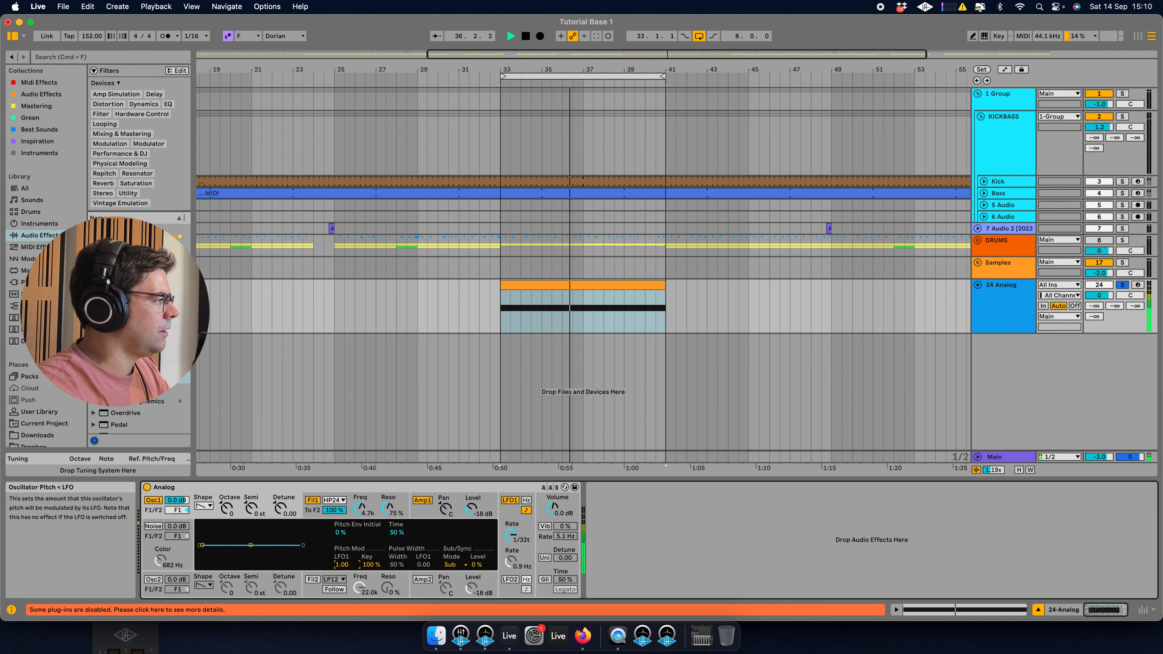
pyautogui.moveTo(345, 568); pyautogui.dragTo(344, 600)
# Nudge LFO 1's rate and lower Filter 1's cutoff to about 2.4 kHz.
pyautogui.moveTo(512, 535); pyautogui.dragTo(512, 522)
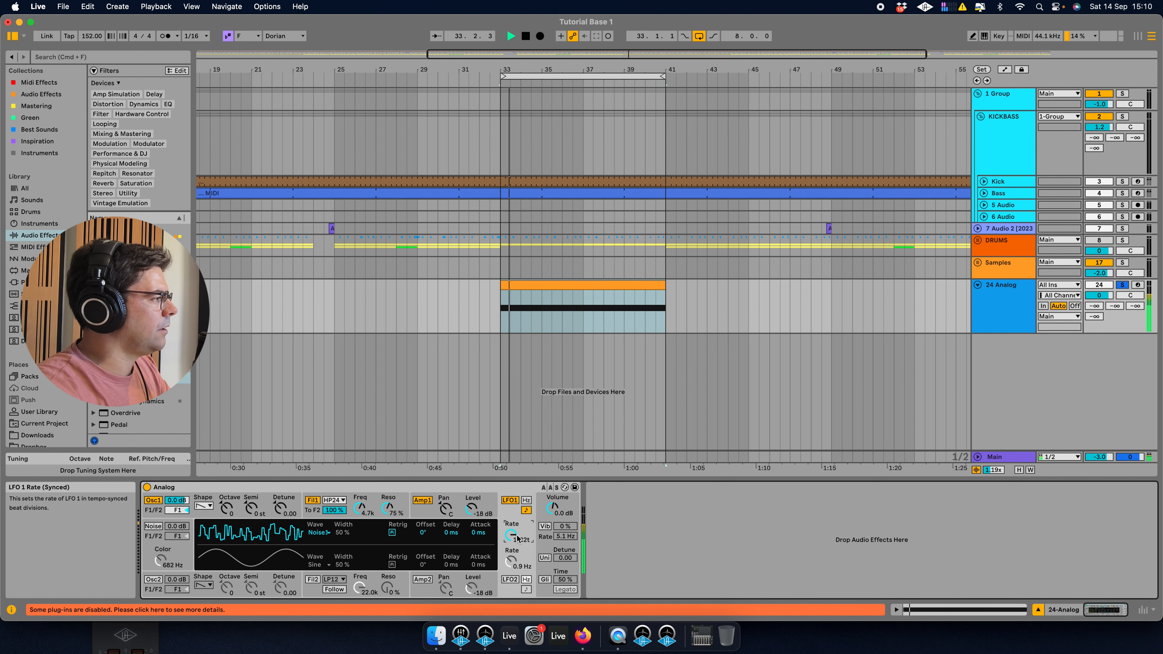
pyautogui.moveTo(359, 508)
pyautogui.mouseDown()
pyautogui.moveTo(360, 525)
pyautogui.moveTo(390, 506)
pyautogui.moveTo(359, 502)
pyautogui.mouseUp()
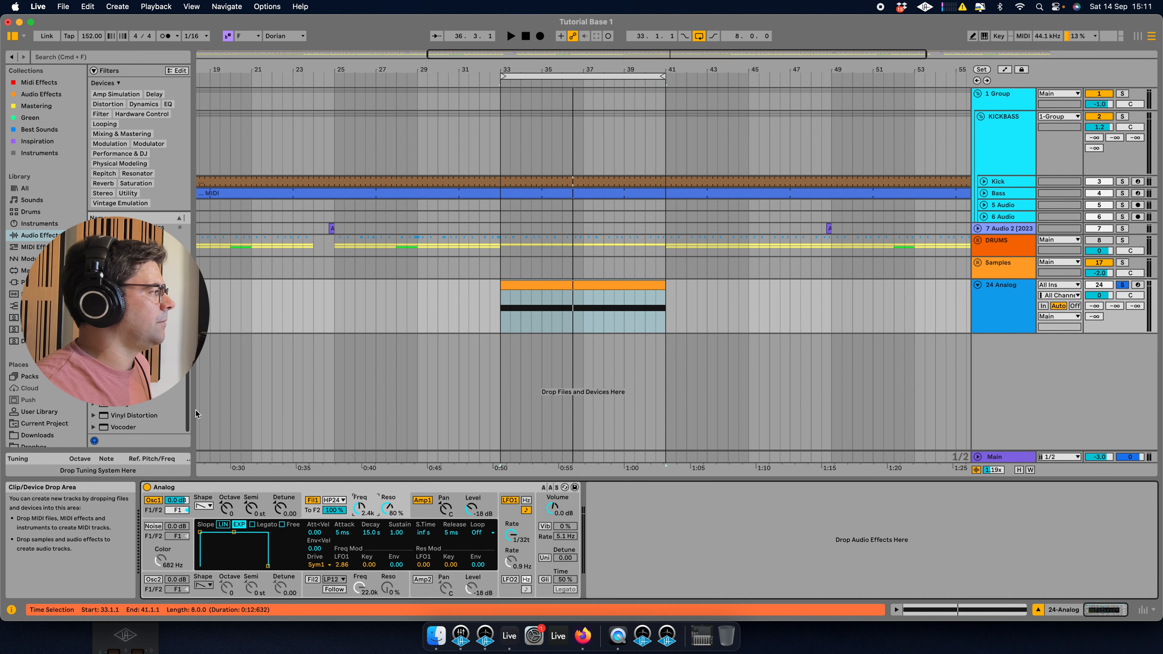
# Add a Limiter after the Analog and set its ceiling to -5.44 dB.
pyautogui.moveTo(192, 405); pyautogui.dragTo(209, 403)
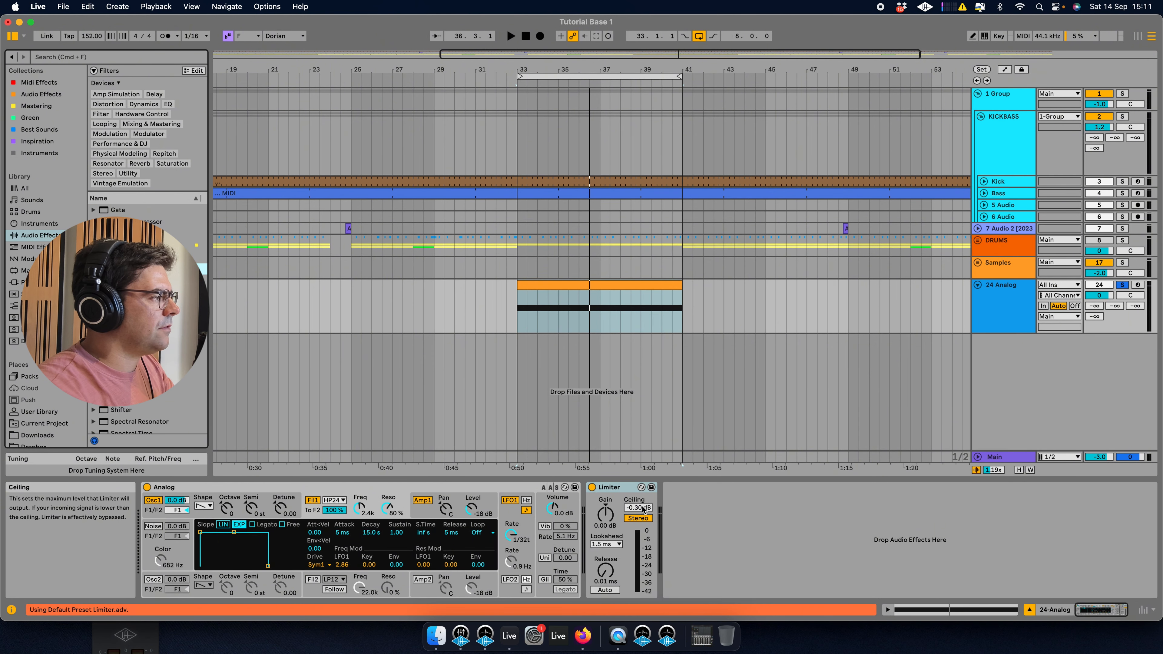
pyautogui.moveTo(641, 507); pyautogui.dragTo(641, 528)
pyautogui.press('space')
# Adjust Filter 1's cutoff to about 1.9 kHz, the Limiter's gain to -1.14 dB and LFO 1's rate while auditioning.
pyautogui.moveTo(359, 508); pyautogui.dragTo(388, 502)
pyautogui.moveTo(605, 514); pyautogui.dragTo(606, 519)
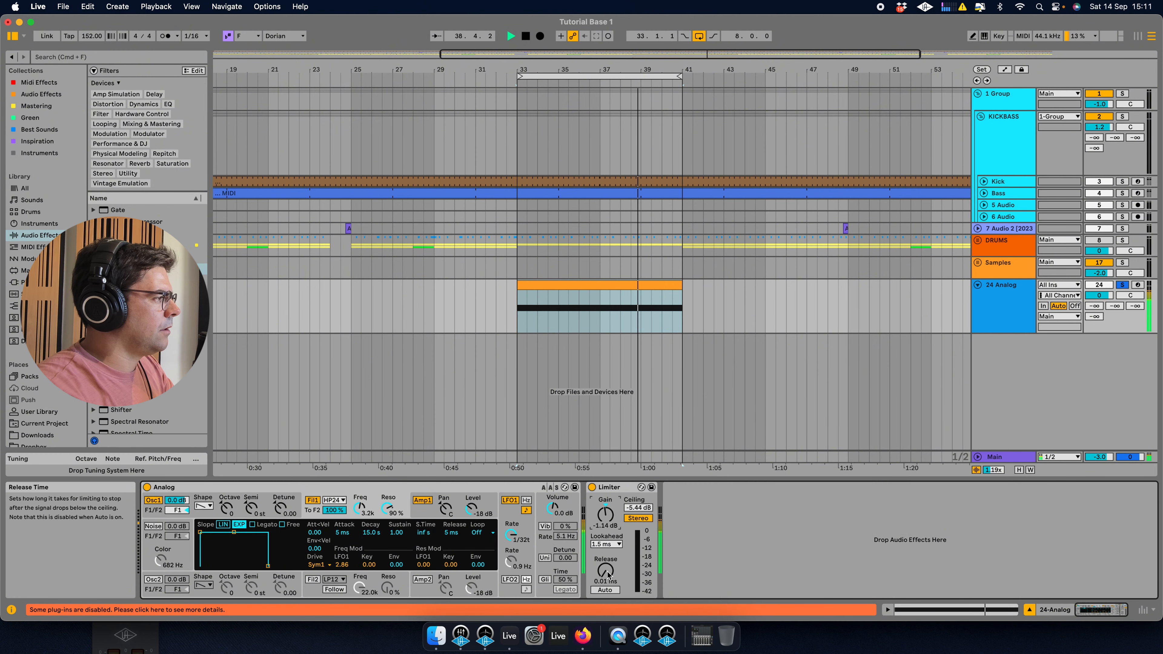
pyautogui.moveTo(362, 509); pyautogui.dragTo(362, 513)
pyautogui.moveTo(512, 537); pyautogui.dragTo(511, 530)
pyautogui.press('space')
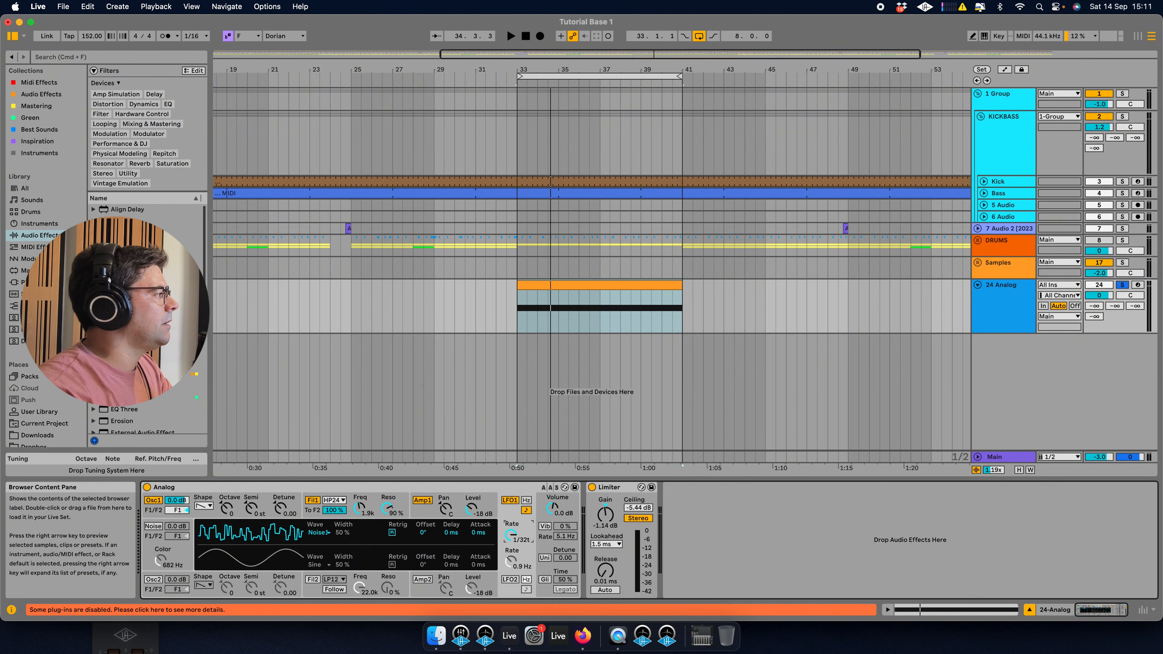
# Add a Delay after the Analog, raise its feedback to about 63% and switch off its filter.
pyautogui.moveTo(128, 339); pyautogui.dragTo(580, 515)
pyautogui.press('space')
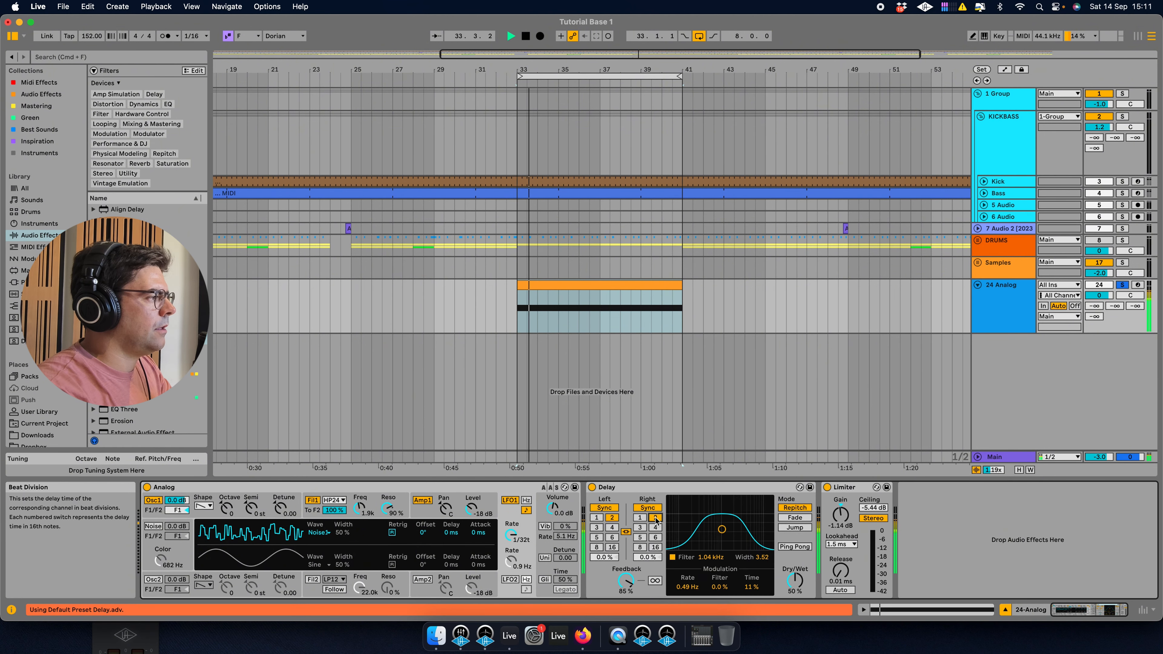
pyautogui.moveTo(625, 581); pyautogui.dragTo(625, 600)
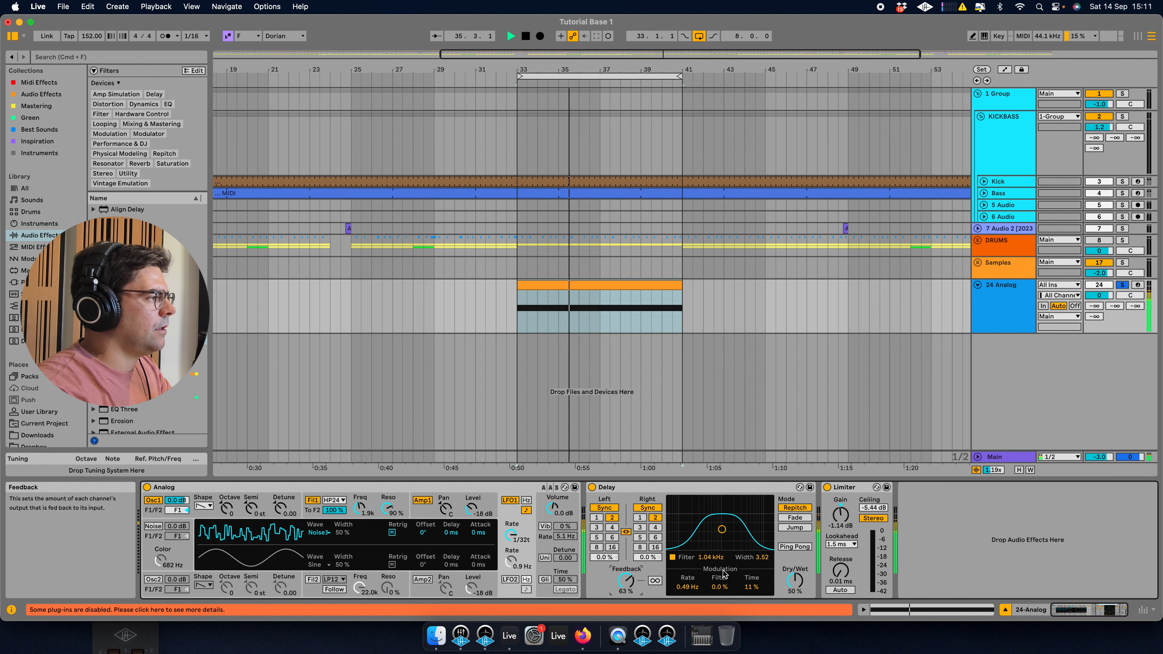
pyautogui.click(672, 557)
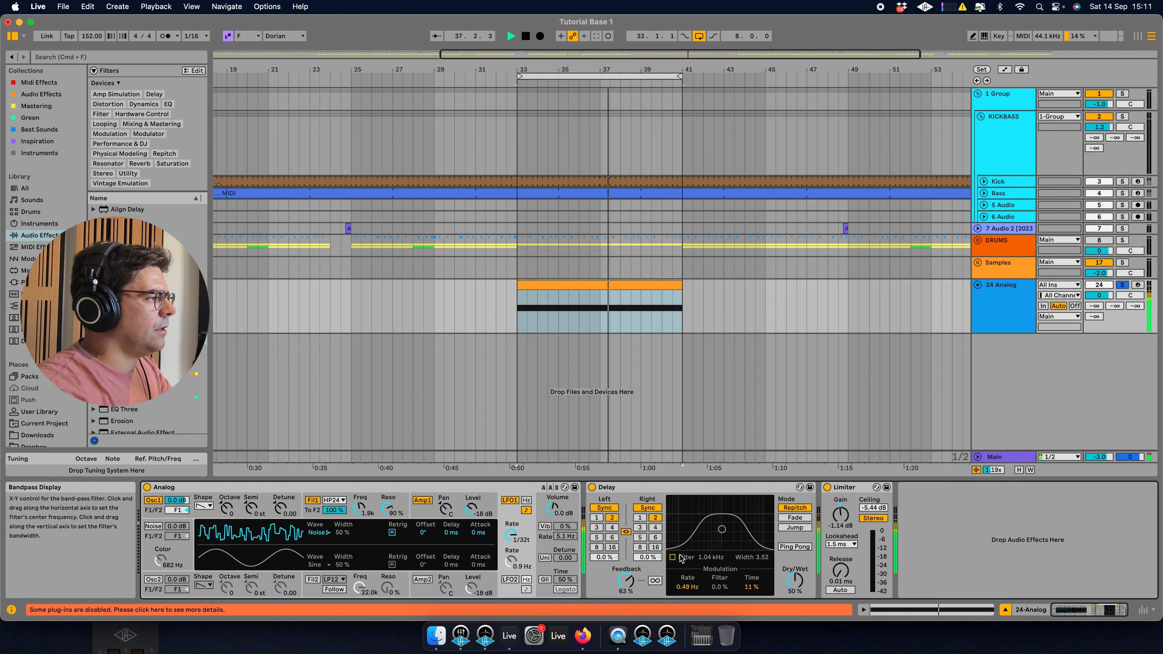
# Set the Delay's dry/wet to about 32%, modulation time to about 3.1% and feedback to about 60%.
pyautogui.moveTo(791, 578); pyautogui.dragTo(751, 605)
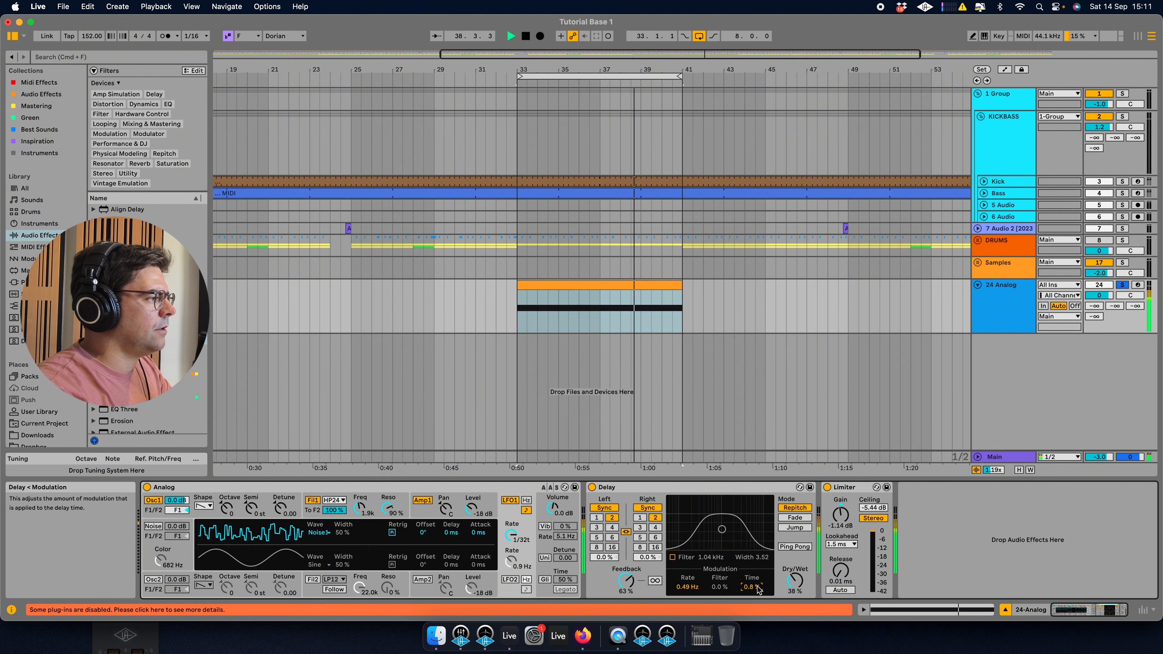
pyautogui.moveTo(626, 583); pyautogui.dragTo(626, 585)
pyautogui.moveTo(751, 586); pyautogui.dragTo(792, 587)
pyautogui.moveTo(626, 582); pyautogui.dragTo(626, 583)
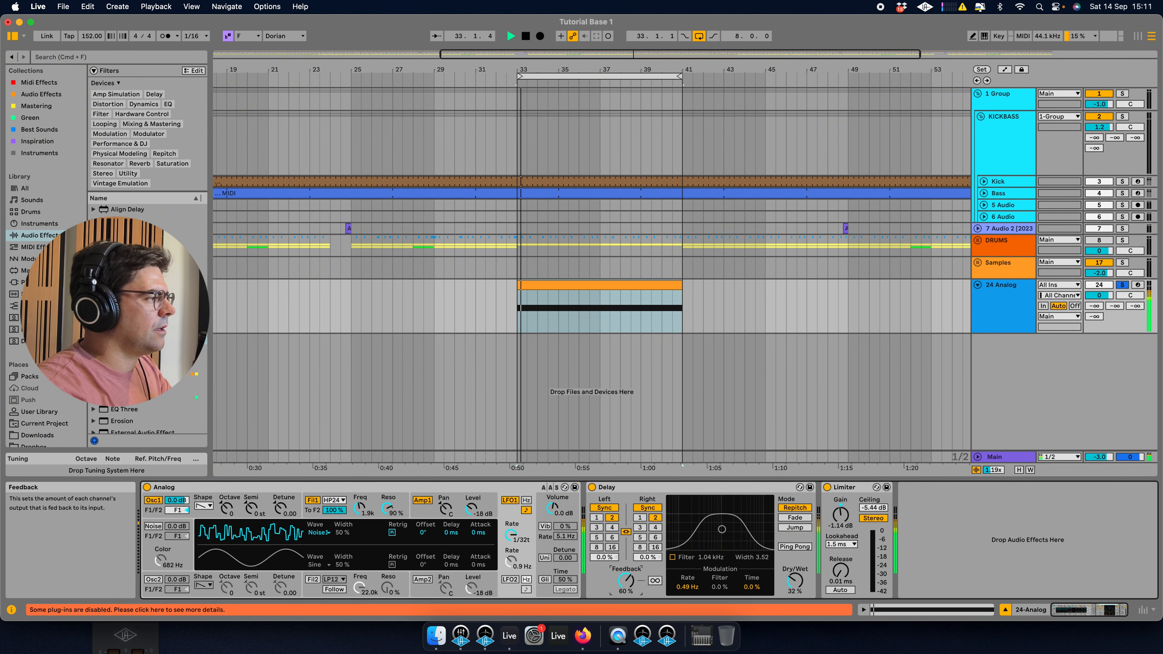
pyautogui.moveTo(751, 587); pyautogui.dragTo(793, 580)
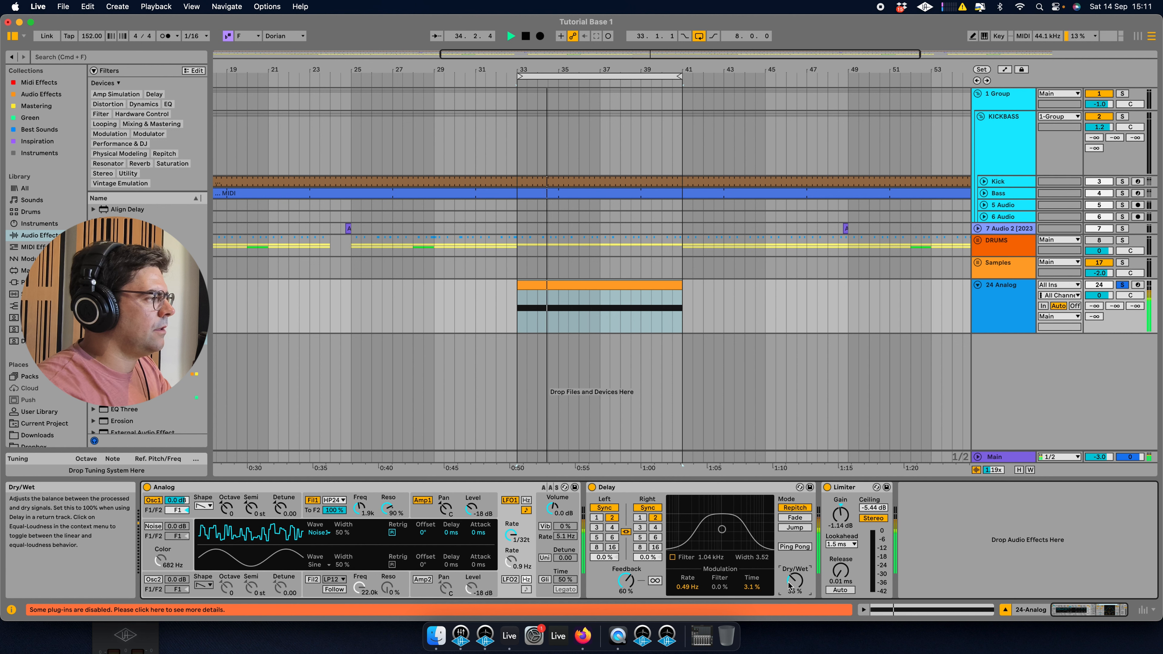
# Set both Delay channels' beat divisions to 3 and feedback to about 63%.
pyautogui.click(595, 517)
pyautogui.moveTo(626, 582); pyautogui.dragTo(626, 580)
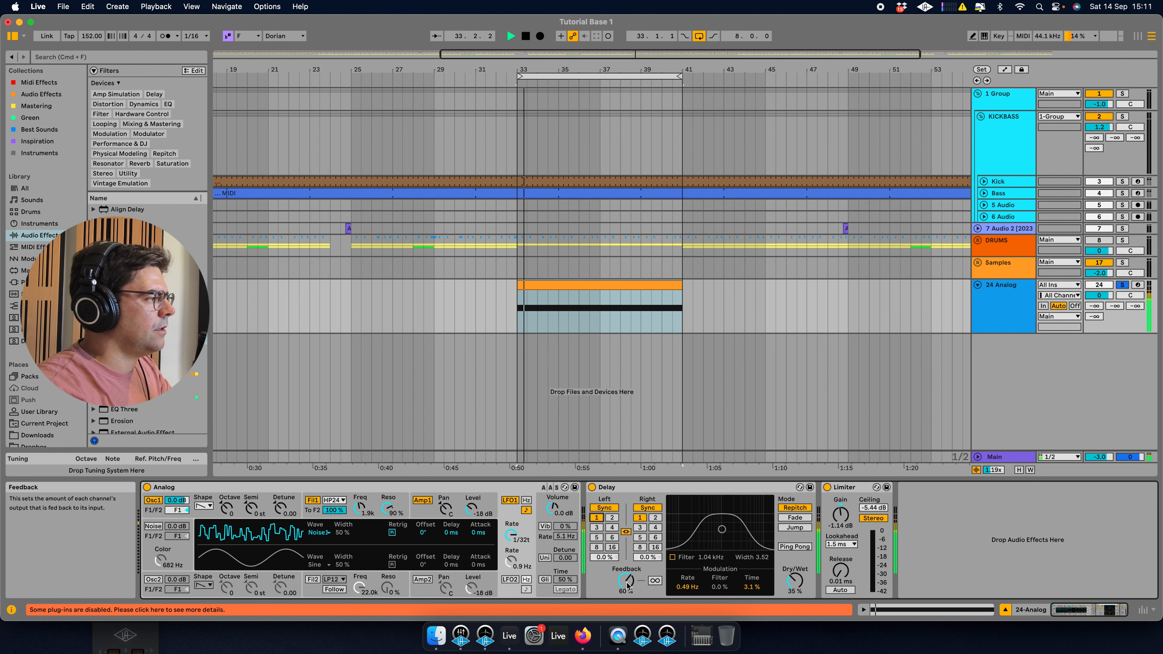
pyautogui.click(640, 528)
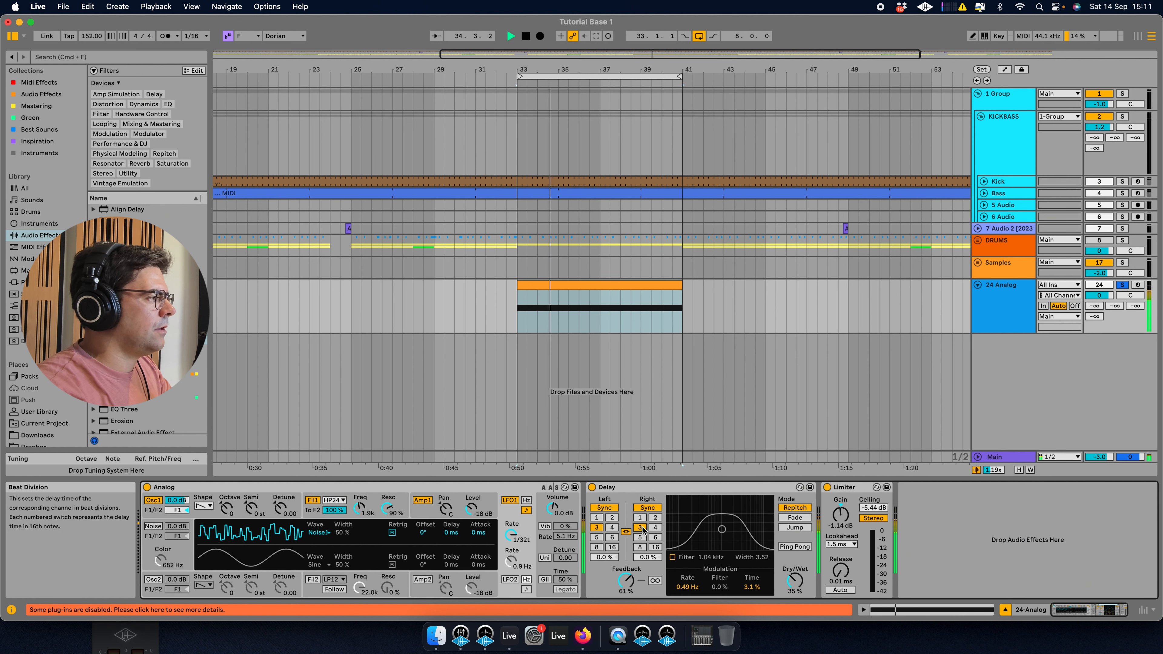
pyautogui.moveTo(635, 583); pyautogui.dragTo(635, 580)
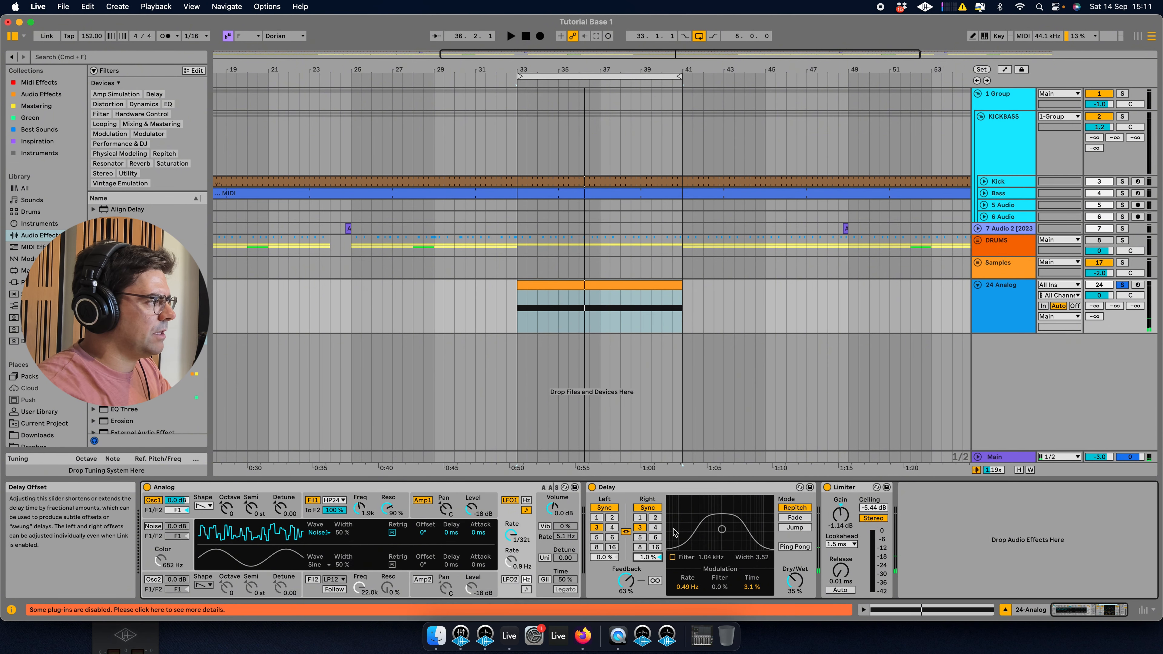
# Set the Delay's left offset to -1.0% and dry/wet to 33% while auditioning.
pyautogui.press('space')
pyautogui.moveTo(604, 557); pyautogui.dragTo(605, 560)
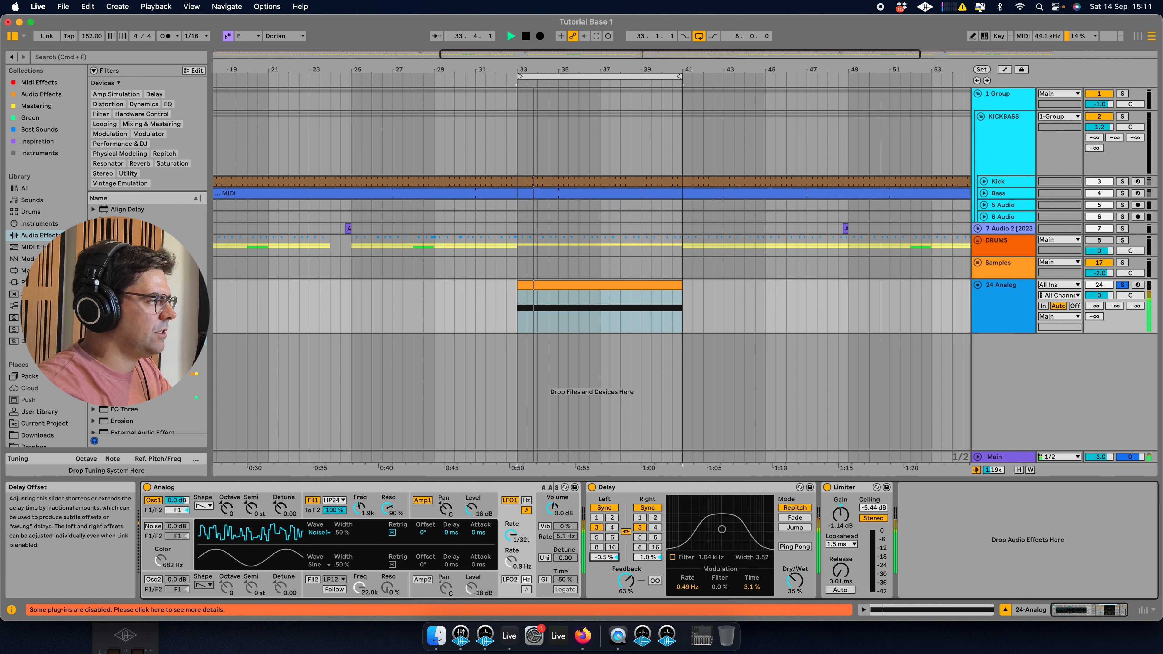
pyautogui.doubleClick(608, 559)
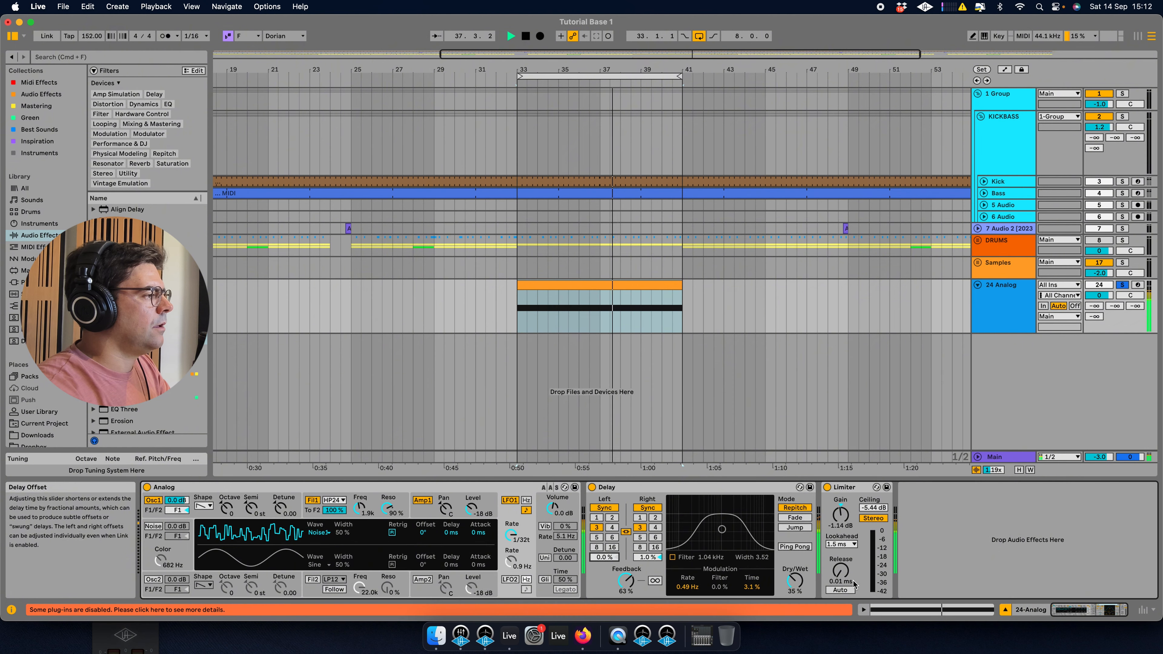
pyautogui.moveTo(793, 581); pyautogui.dragTo(792, 583)
pyautogui.moveTo(604, 556); pyautogui.dragTo(604, 562)
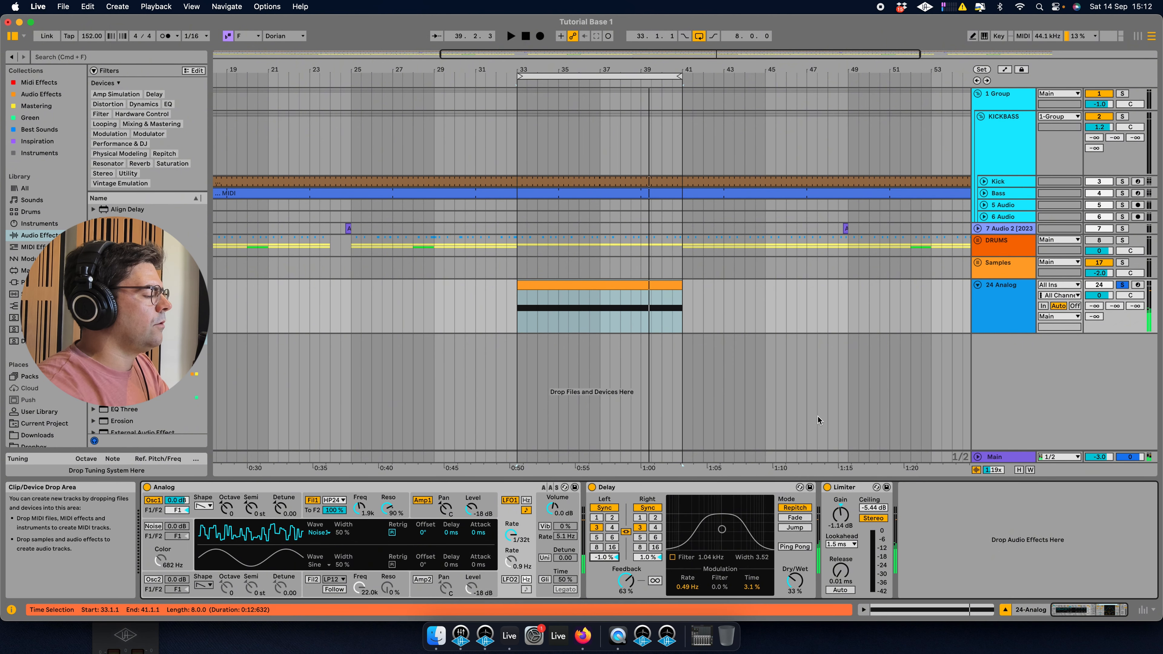
# Freeze the Analog track, then flatten it to audio.
pyautogui.rightClick(1030, 316)
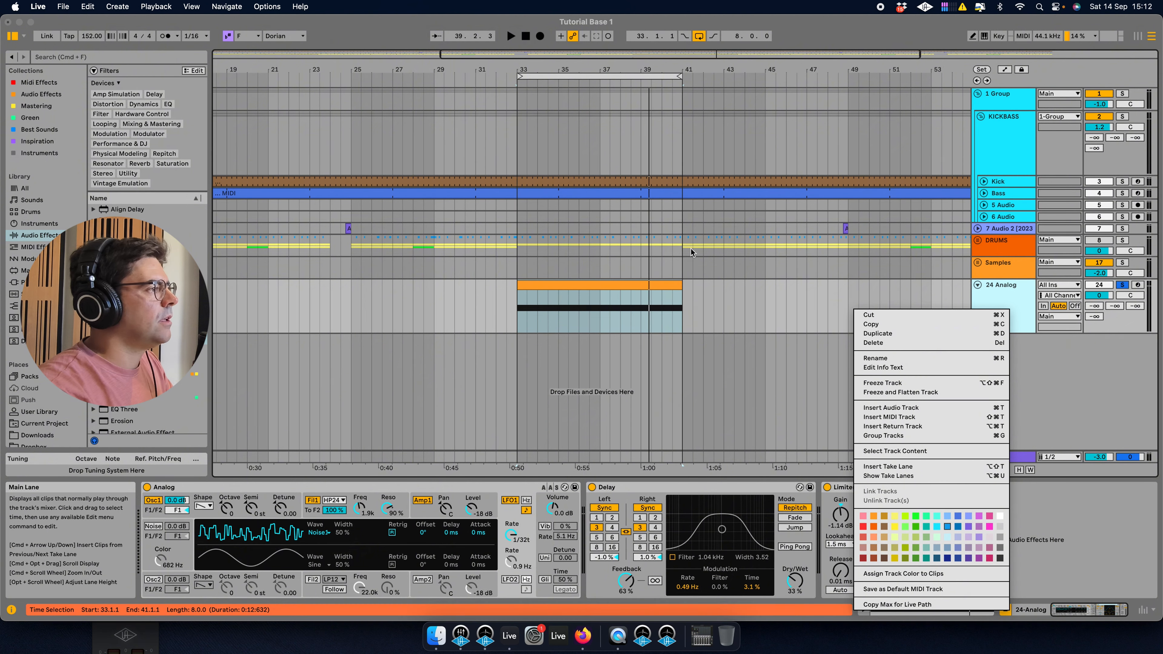
pyautogui.rightClick(1069, 295)
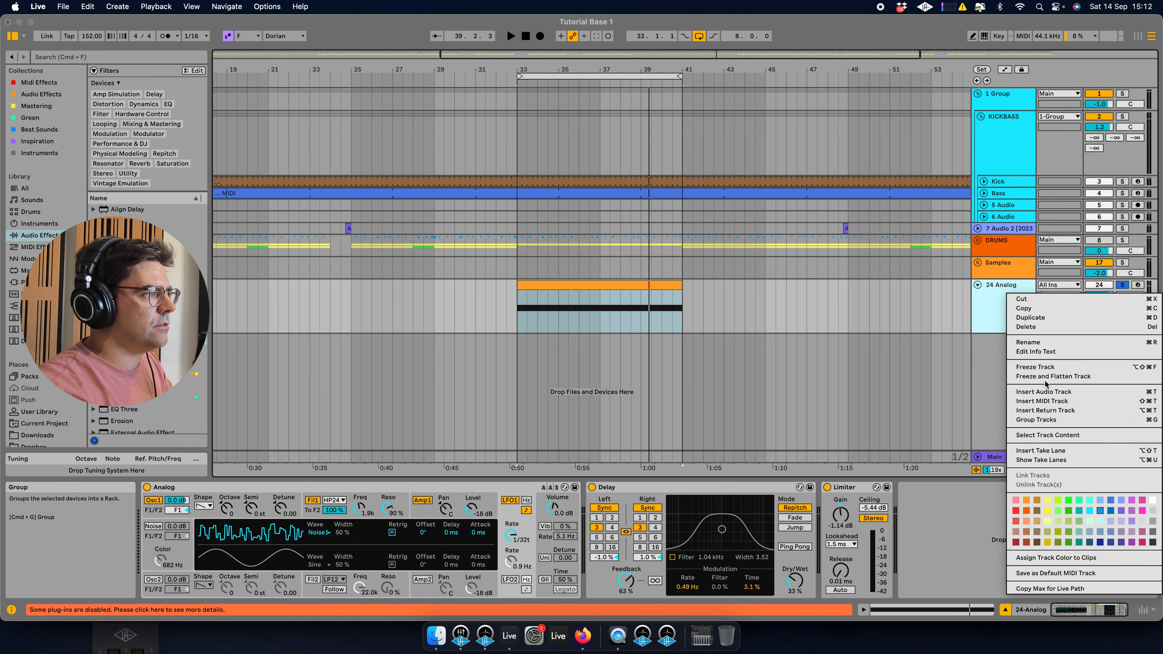
pyautogui.click(1043, 367)
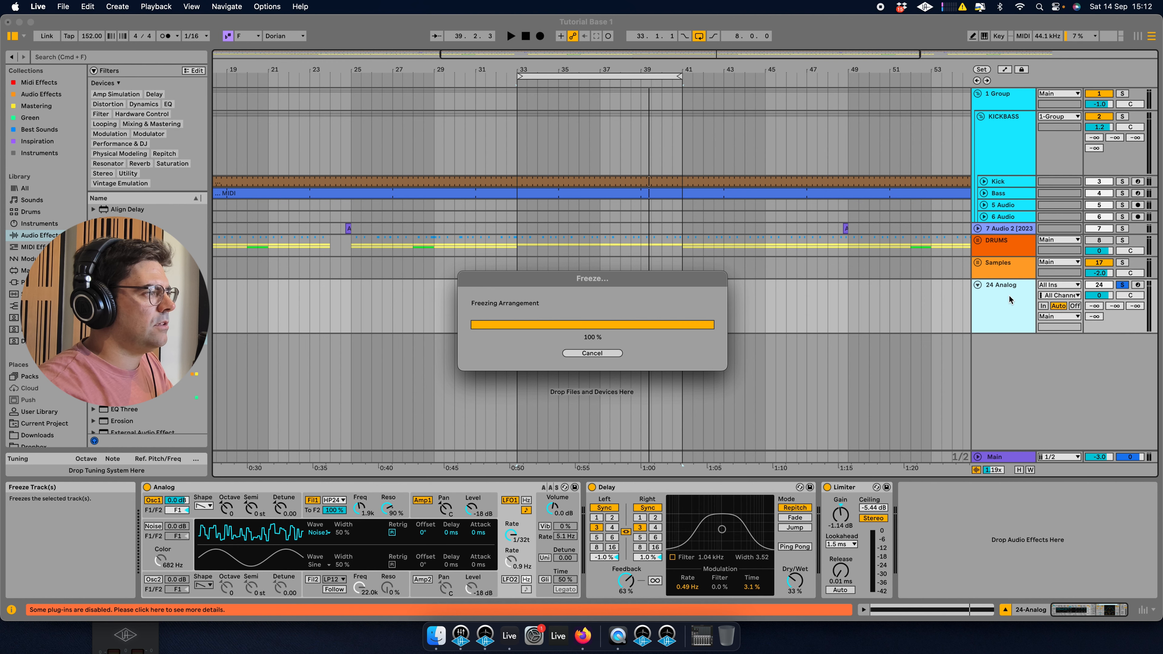
pyautogui.rightClick(1010, 306)
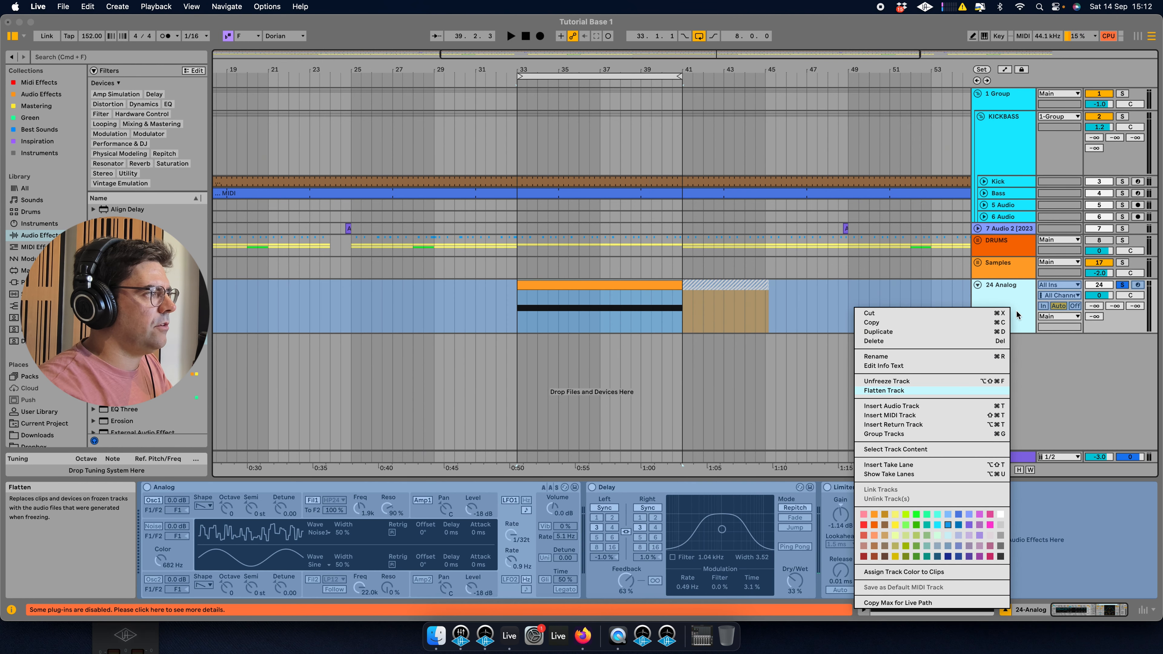
pyautogui.click(884, 390)
# Audition and delete the freeze tail clip.
pyautogui.click(681, 289)
pyautogui.press('space')
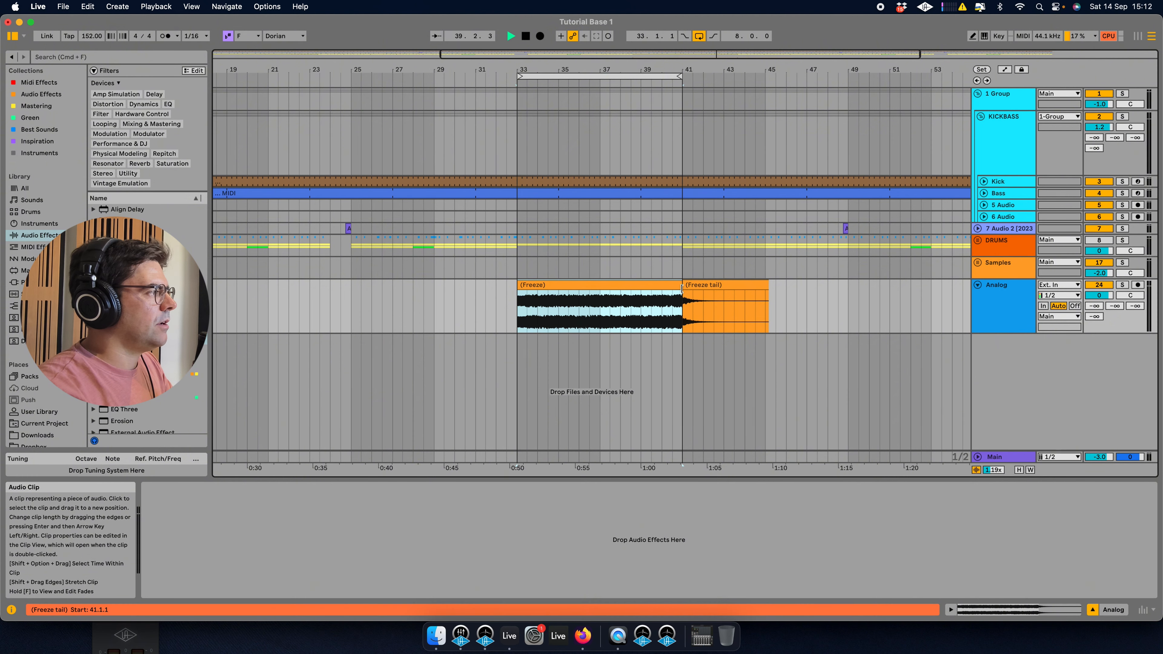
pyautogui.click(718, 284)
pyautogui.press('space')
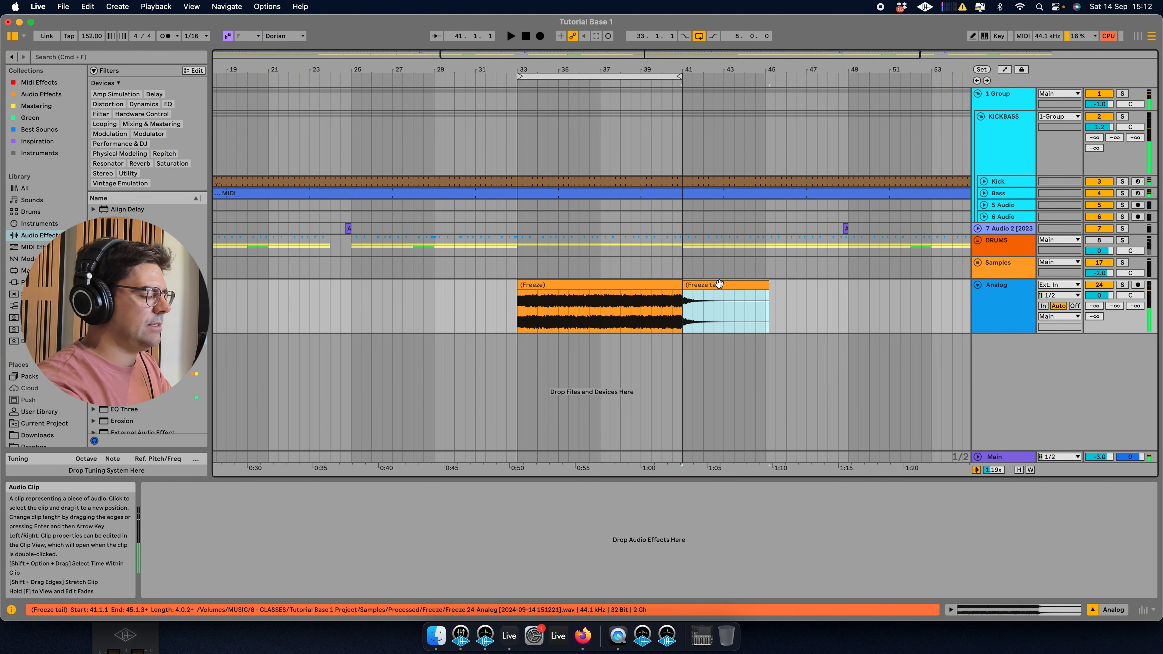
pyautogui.press('Delete')
# Open the frozen clip and lower its gain to about -5.1 dB.
pyautogui.click(646, 285)
pyautogui.press('space')
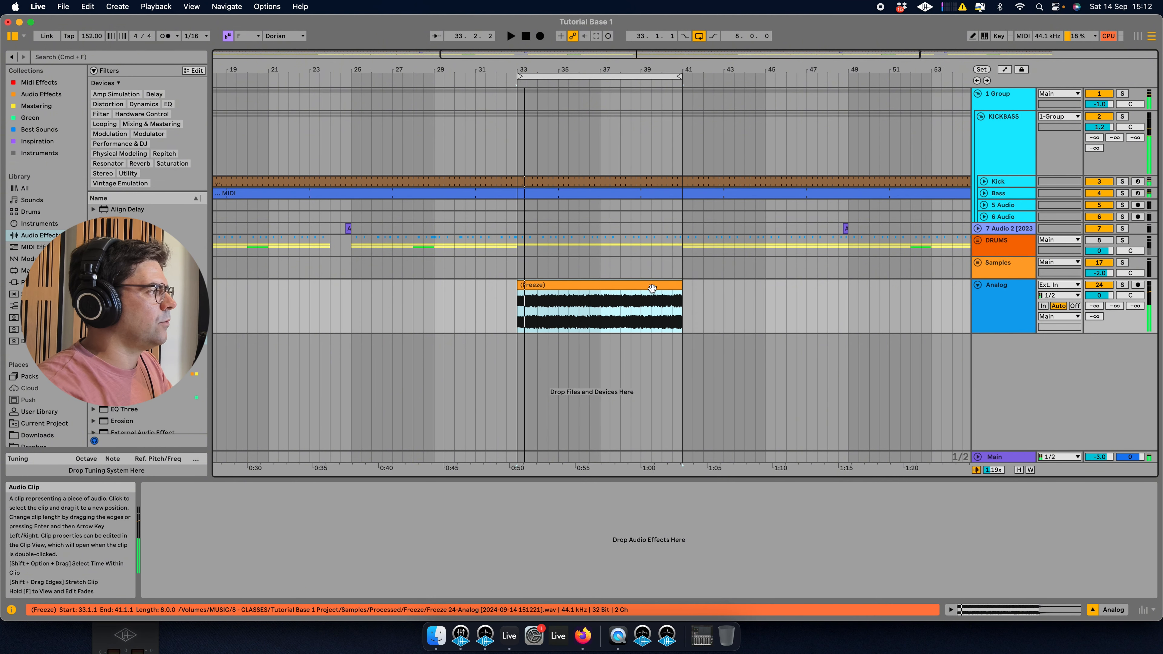
pyautogui.doubleClick(651, 288)
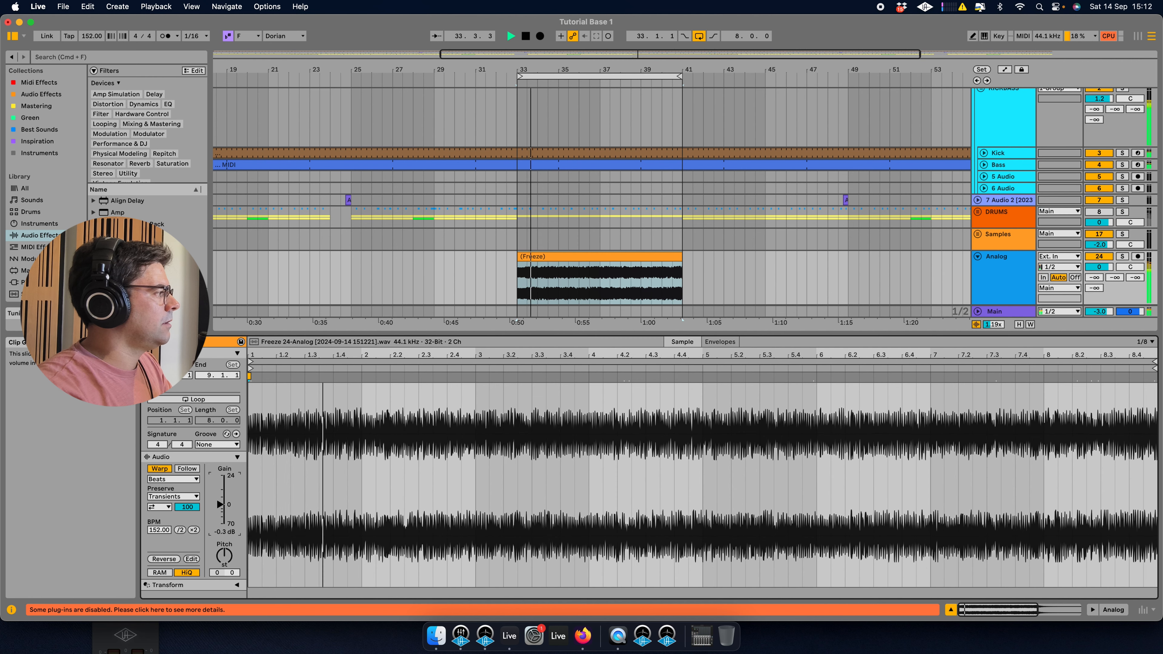
pyautogui.moveTo(220, 504); pyautogui.dragTo(220, 508)
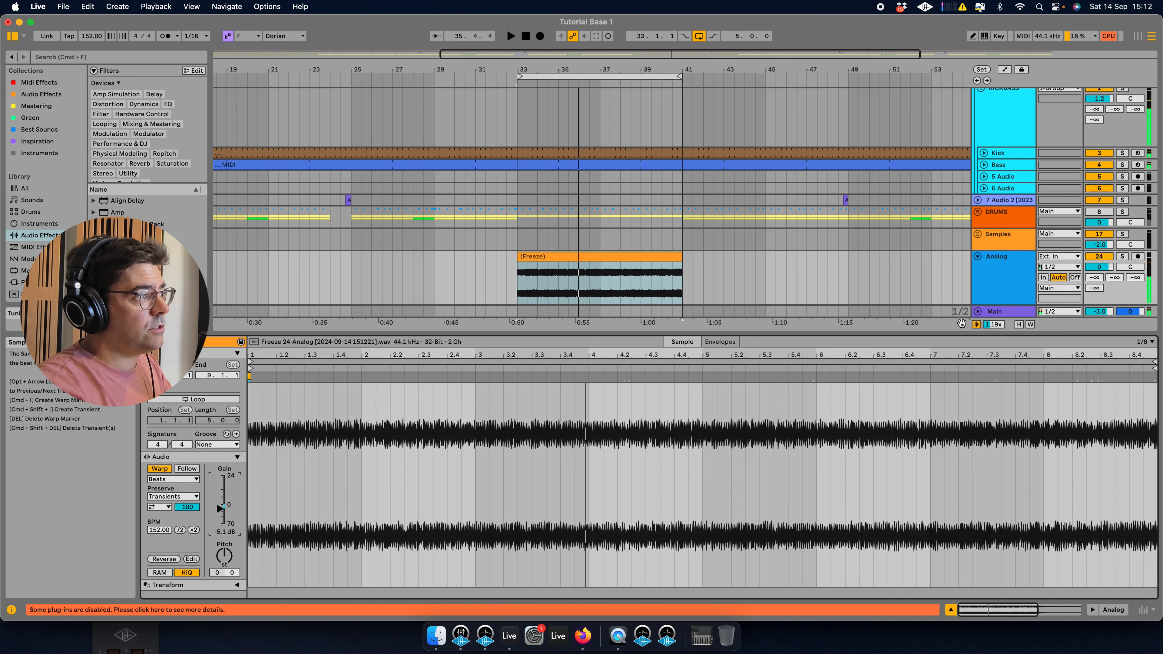
pyautogui.doubleClick(999, 280)
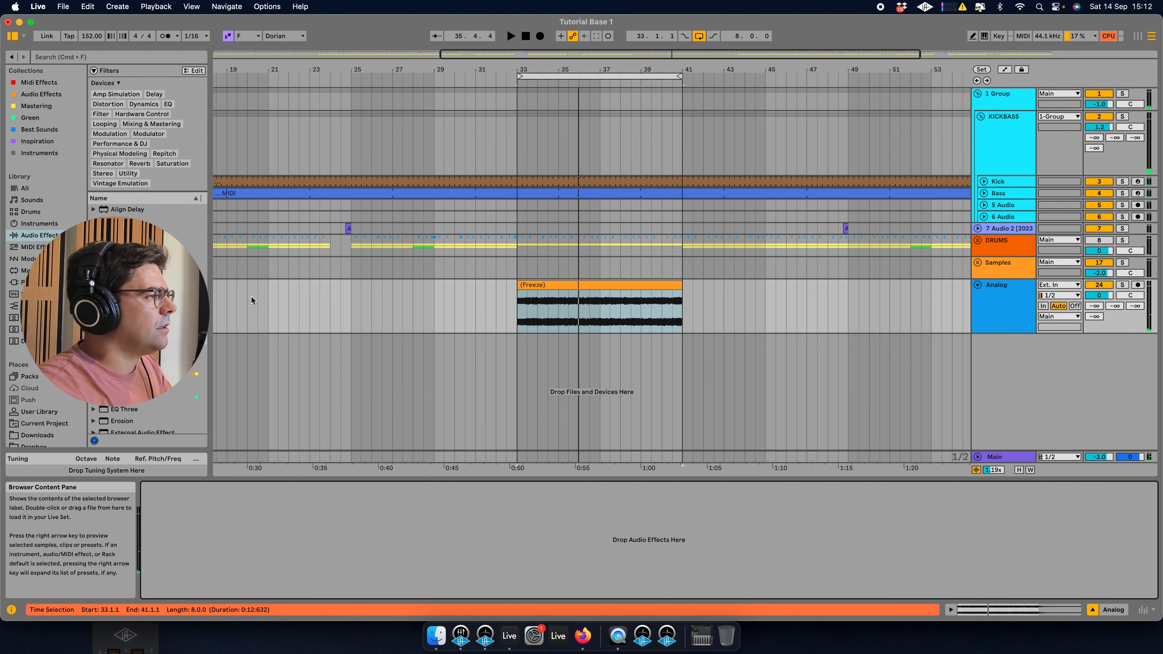
# Insert a new MIDI track and create an empty MIDI clip across bars 33 to 41 on it.
pyautogui.rightClick(1037, 367)
pyautogui.click(1051, 382)
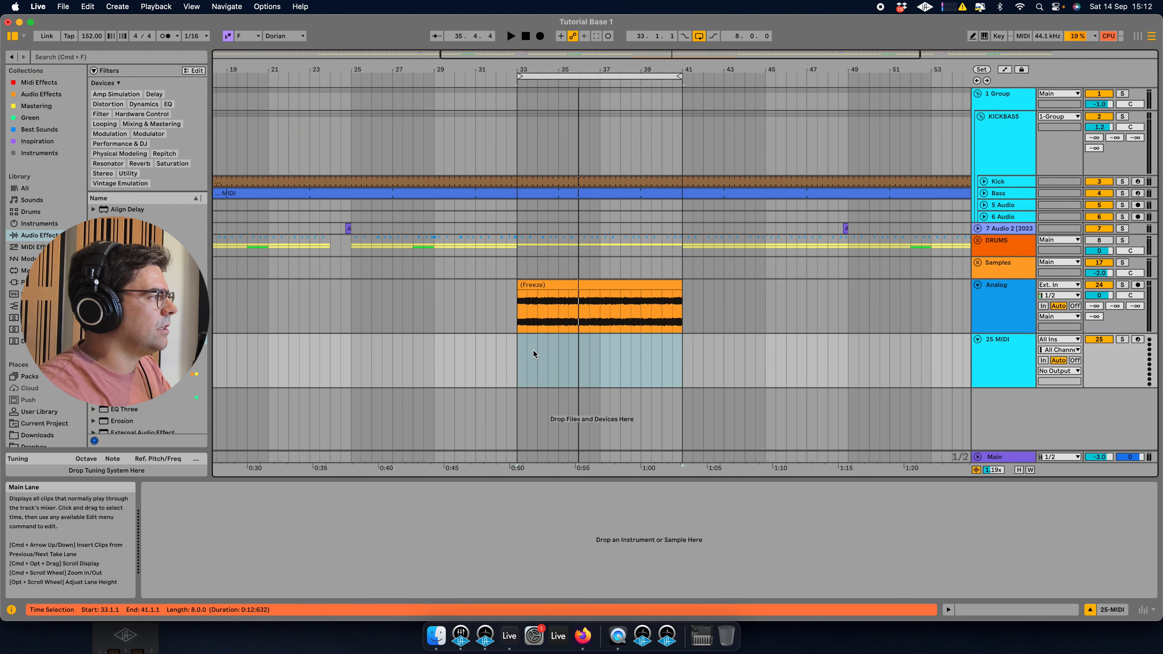
pyautogui.moveTo(518, 360); pyautogui.dragTo(682, 359)
pyautogui.rightClick(679, 357)
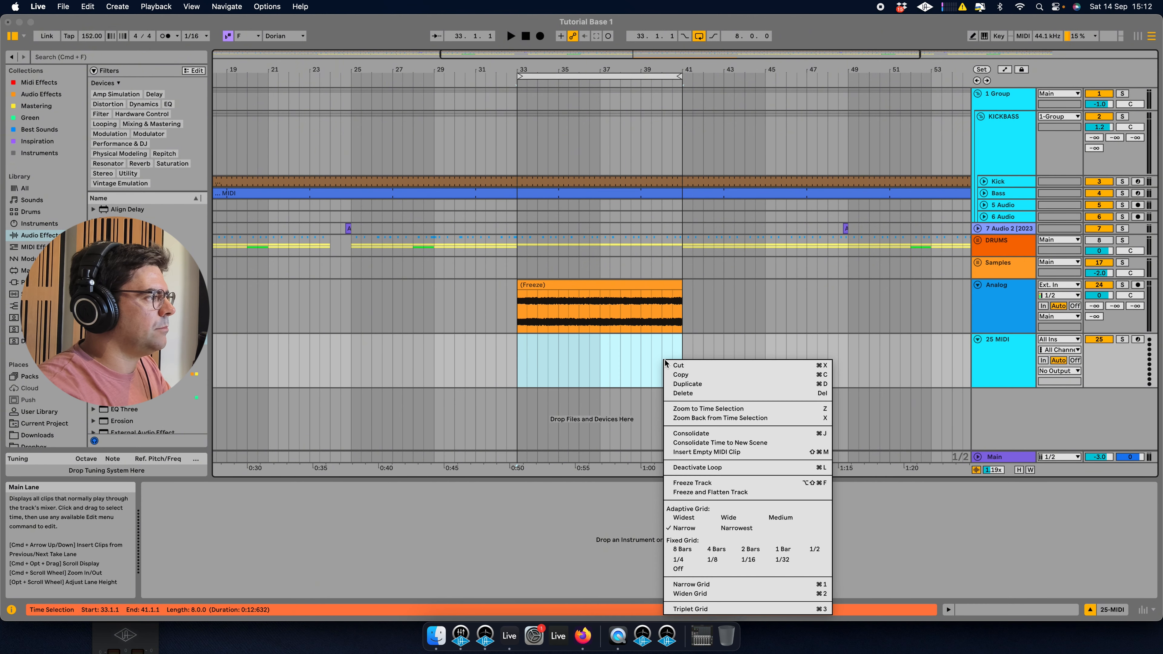
pyautogui.click(715, 453)
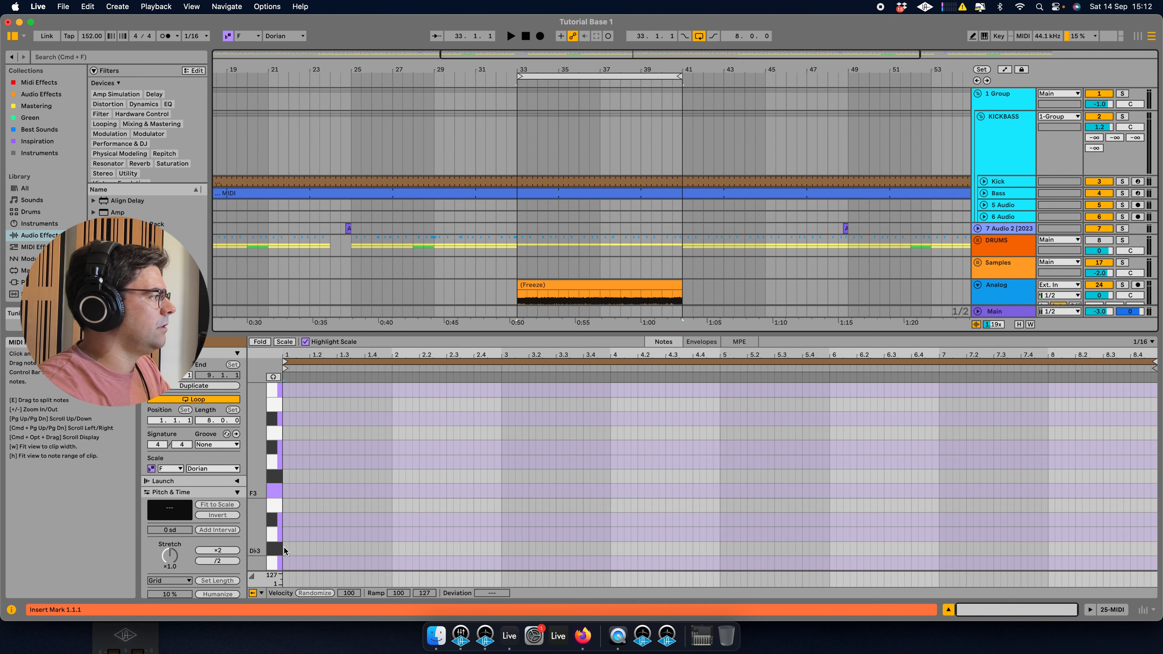
# Add a D2 note at the clip's start and extend it with Legato to fill the clip.
pyautogui.scroll(-8, 283, 547)
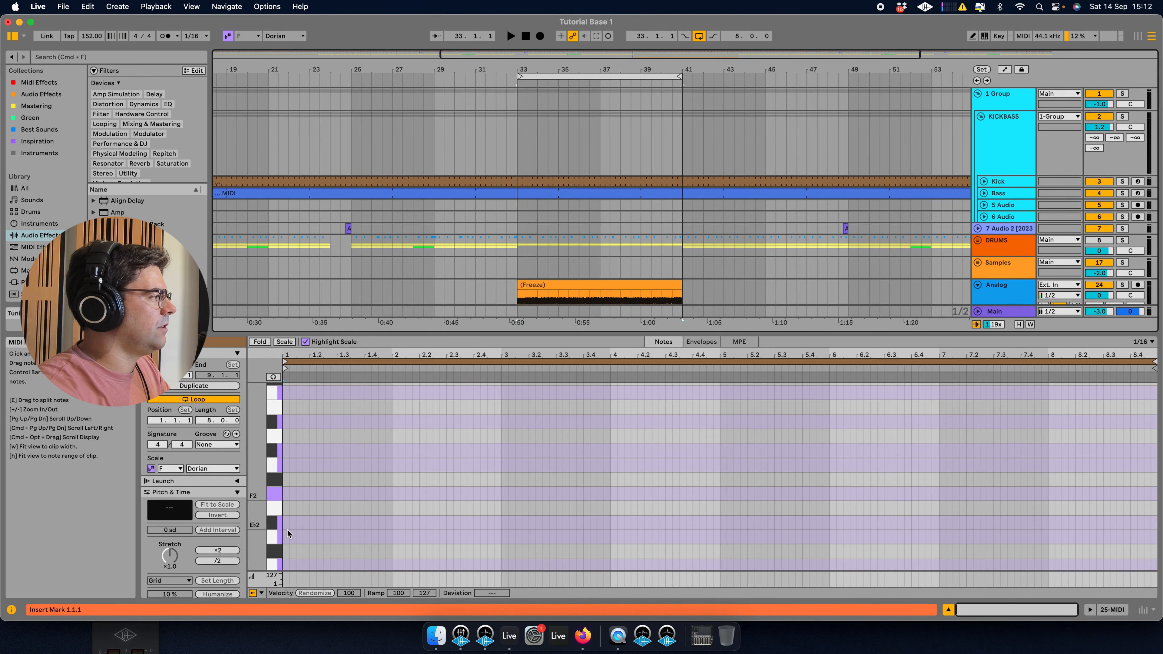
pyautogui.doubleClick(286, 538)
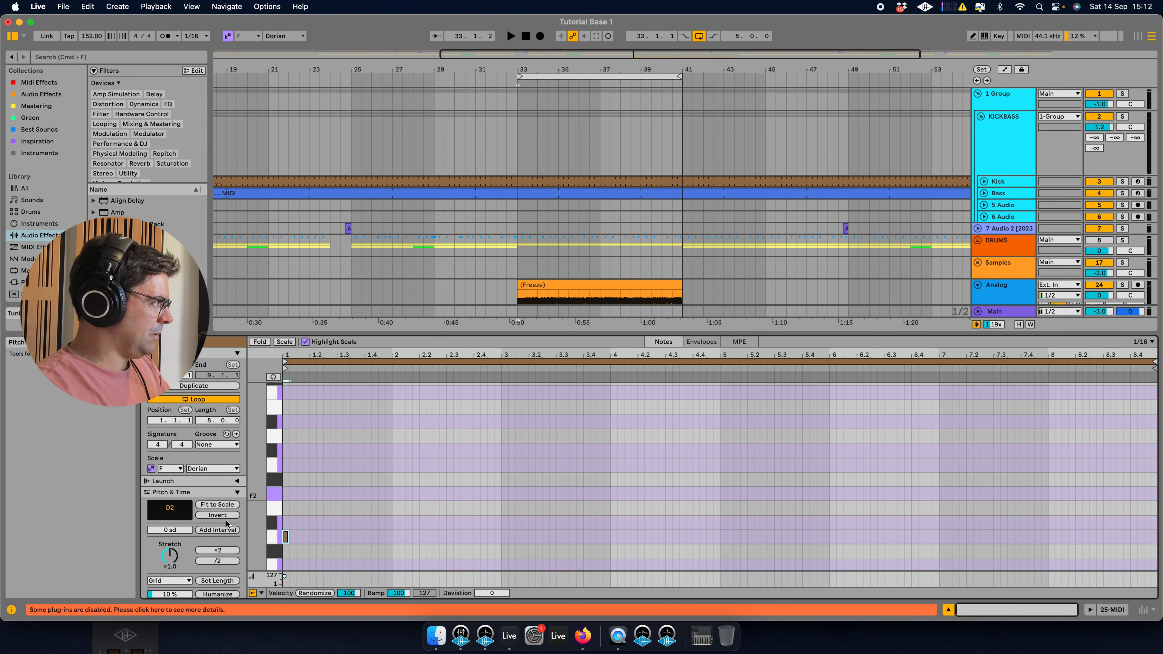
pyautogui.scroll(-2, 201, 529)
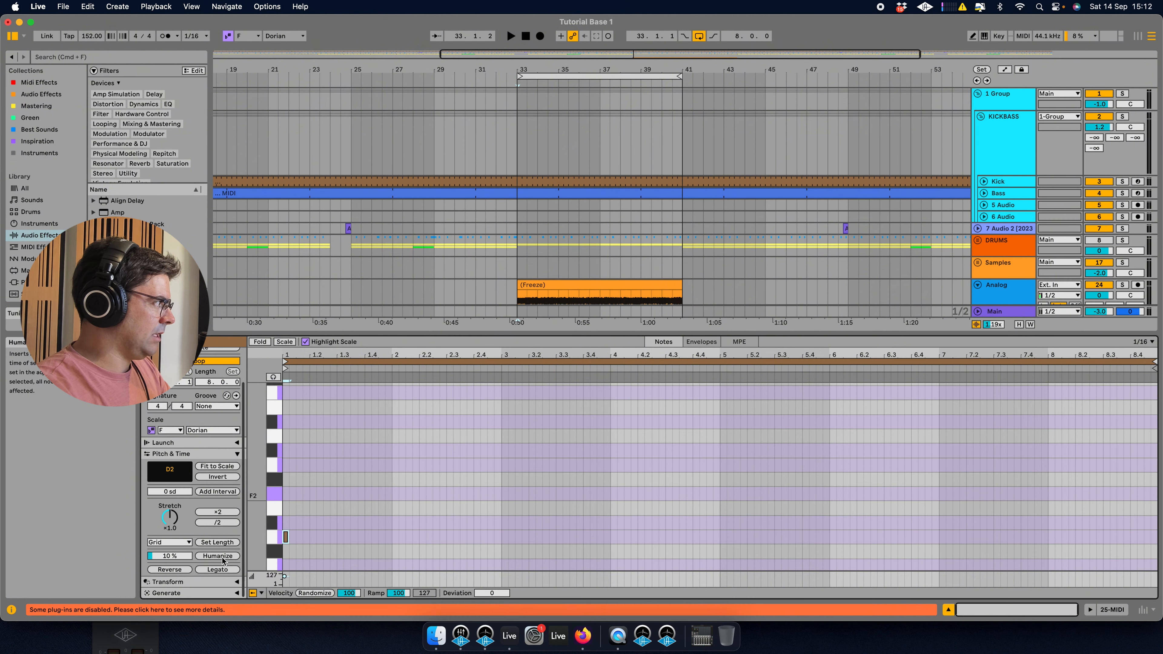
pyautogui.click(218, 569)
pyautogui.click(1001, 297)
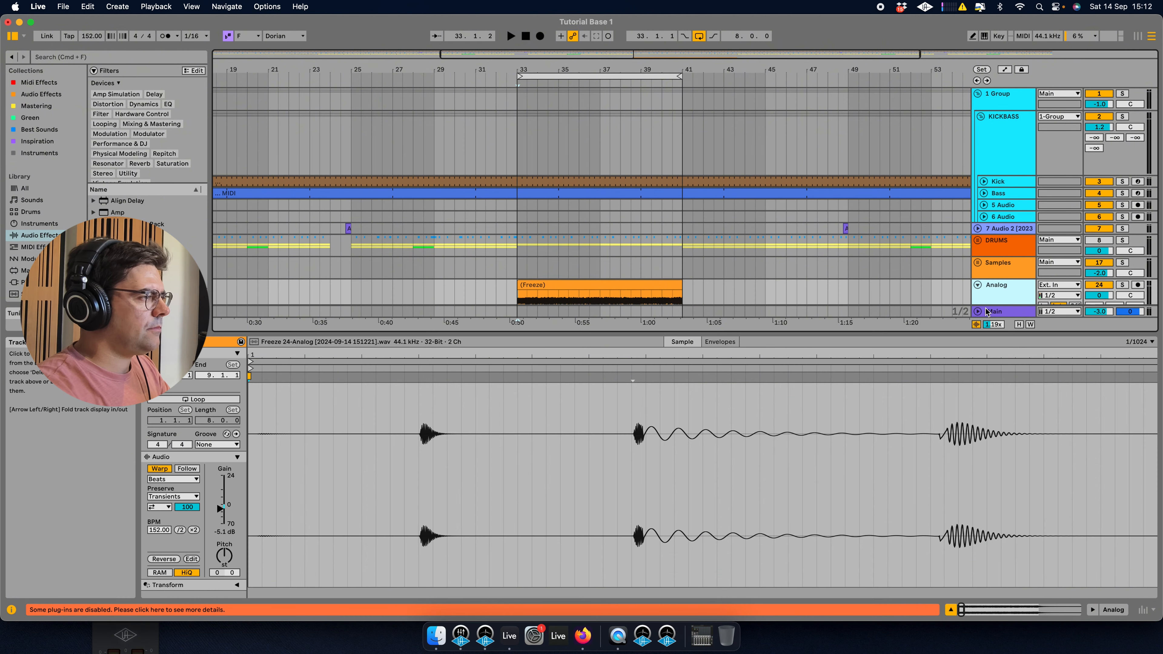
pyautogui.scroll(-5, 1001, 270)
pyautogui.doubleClick(1006, 240)
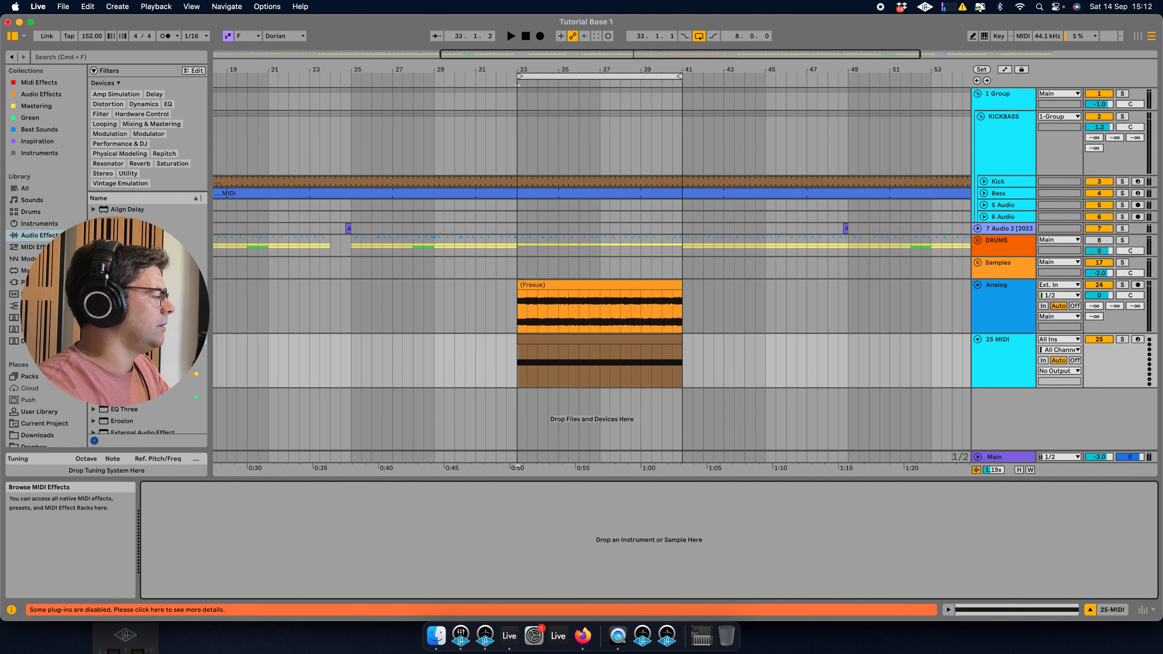
# Load Wavetable onto the new MIDI track.
pyautogui.click(39, 225)
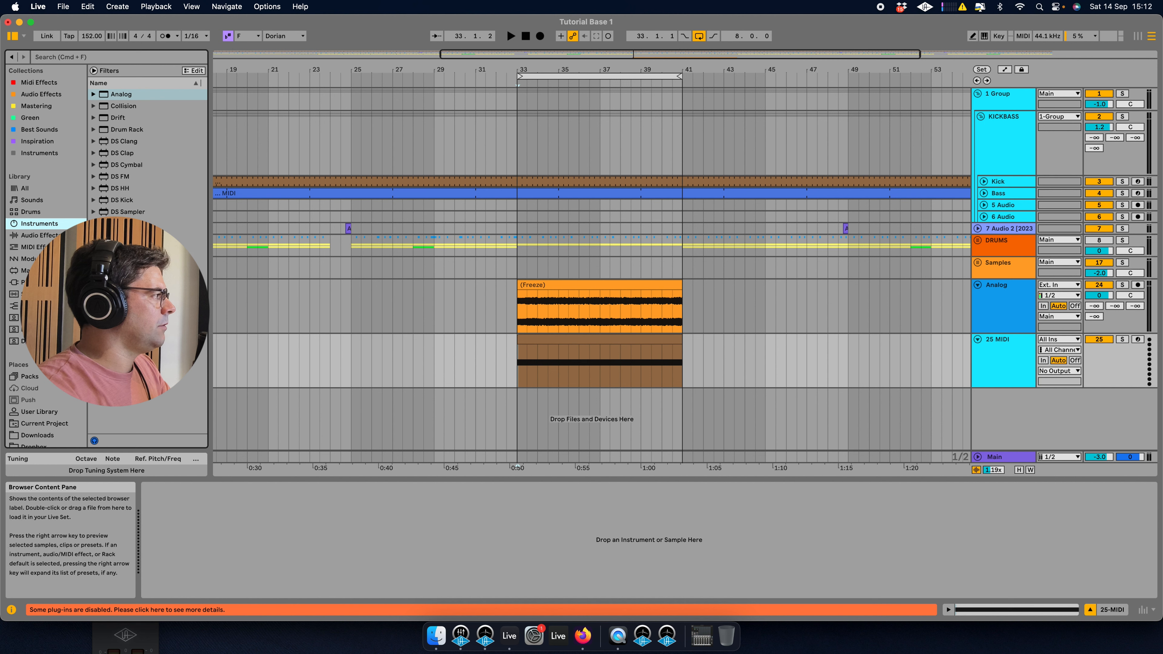
pyautogui.doubleClick(123, 365)
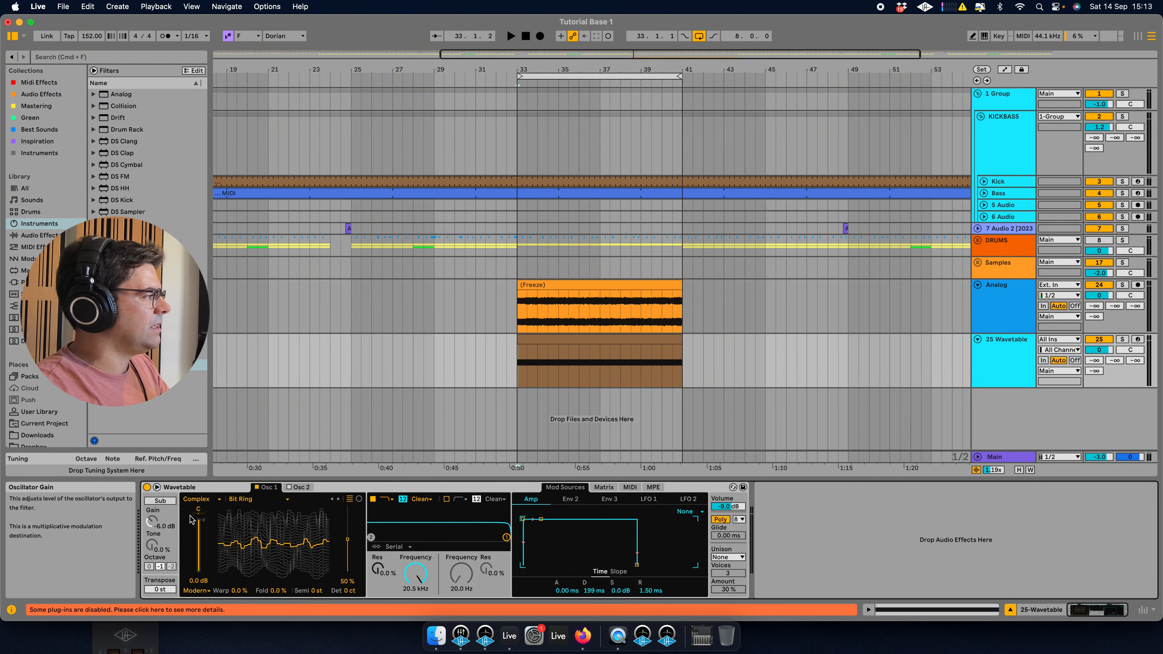
# Switch oscillator 1 to the User wavetable category and load Clap Rewrite.wav as its wavetable.
pyautogui.click(213, 501)
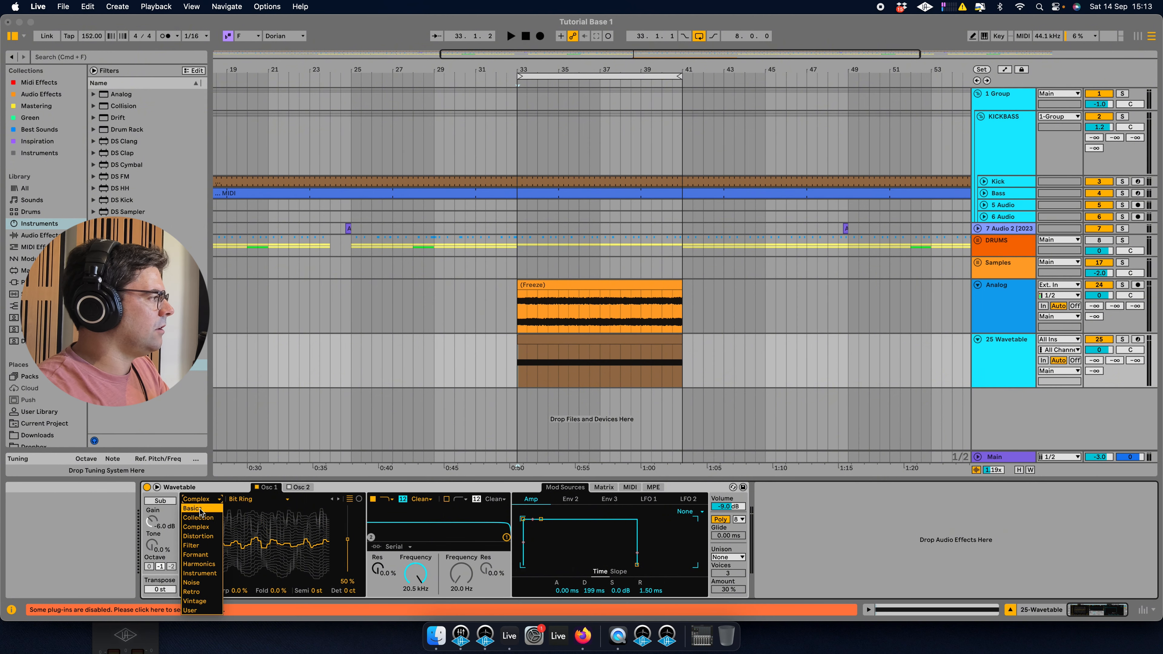
pyautogui.click(215, 546)
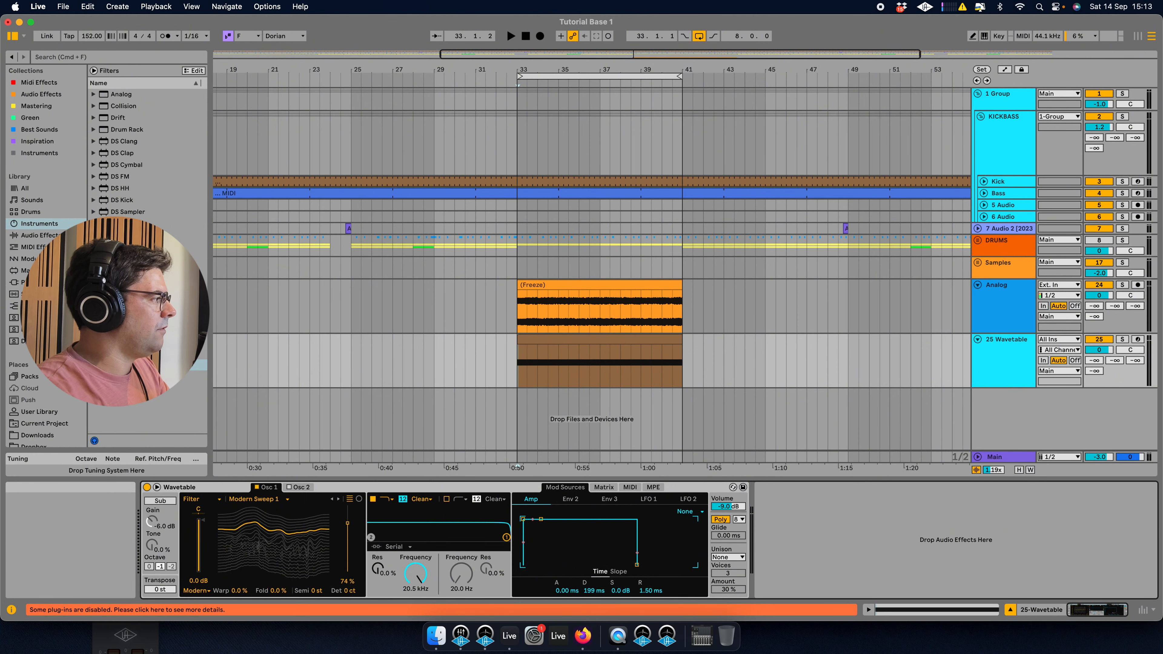
pyautogui.click(197, 498)
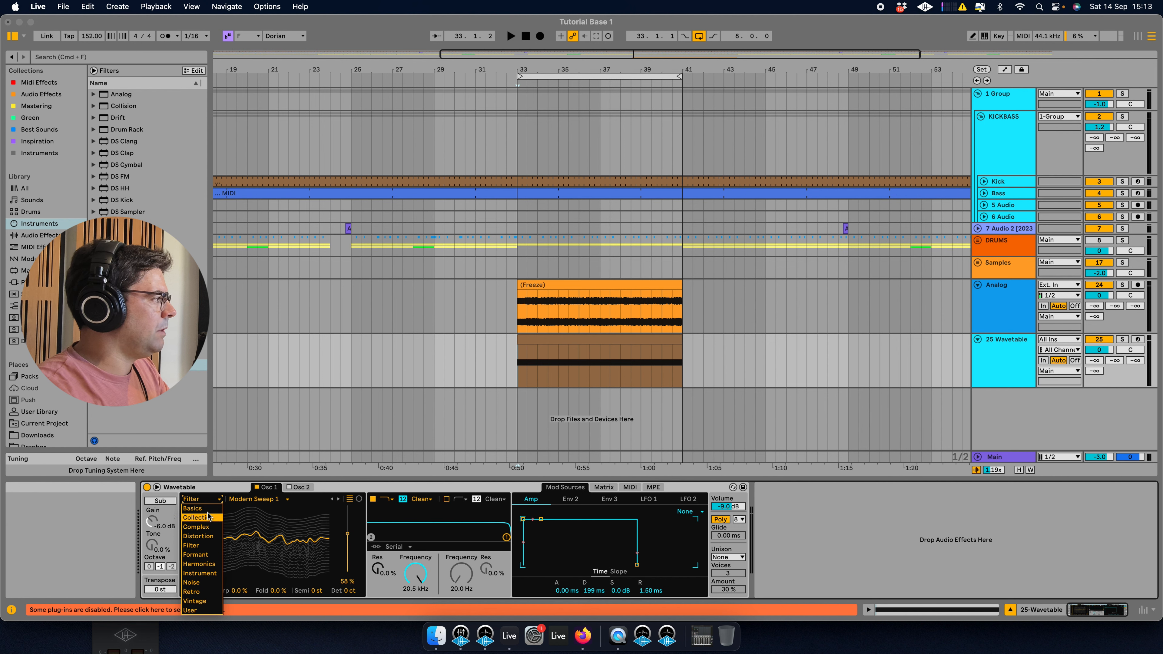
pyautogui.click(201, 610)
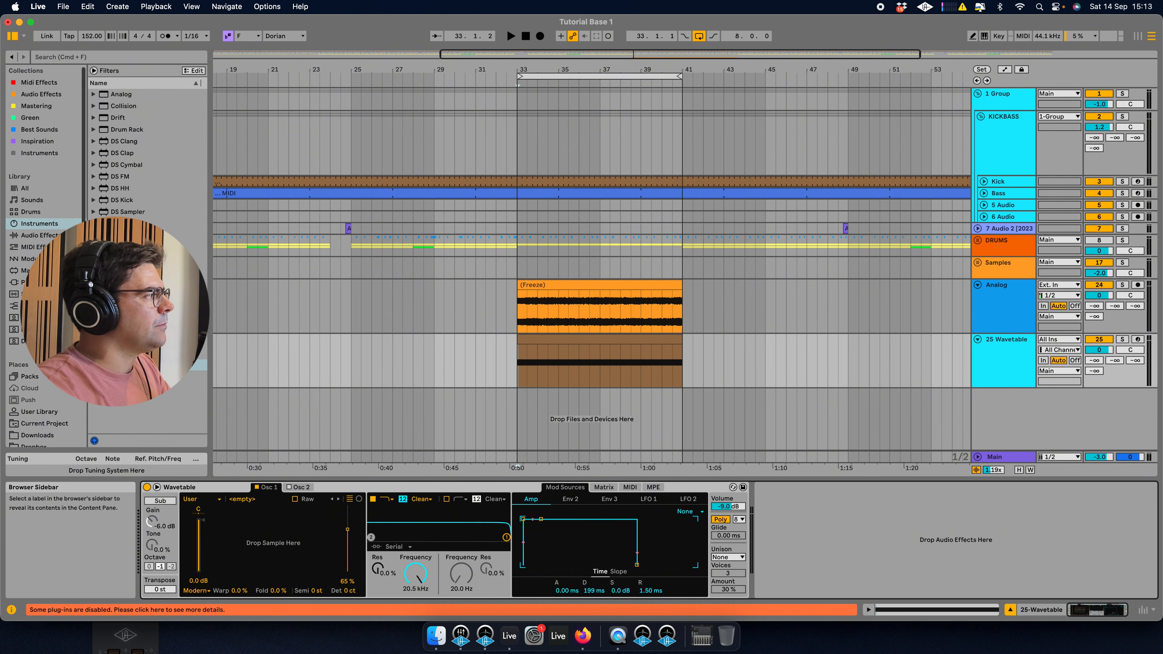
pyautogui.click(39, 235)
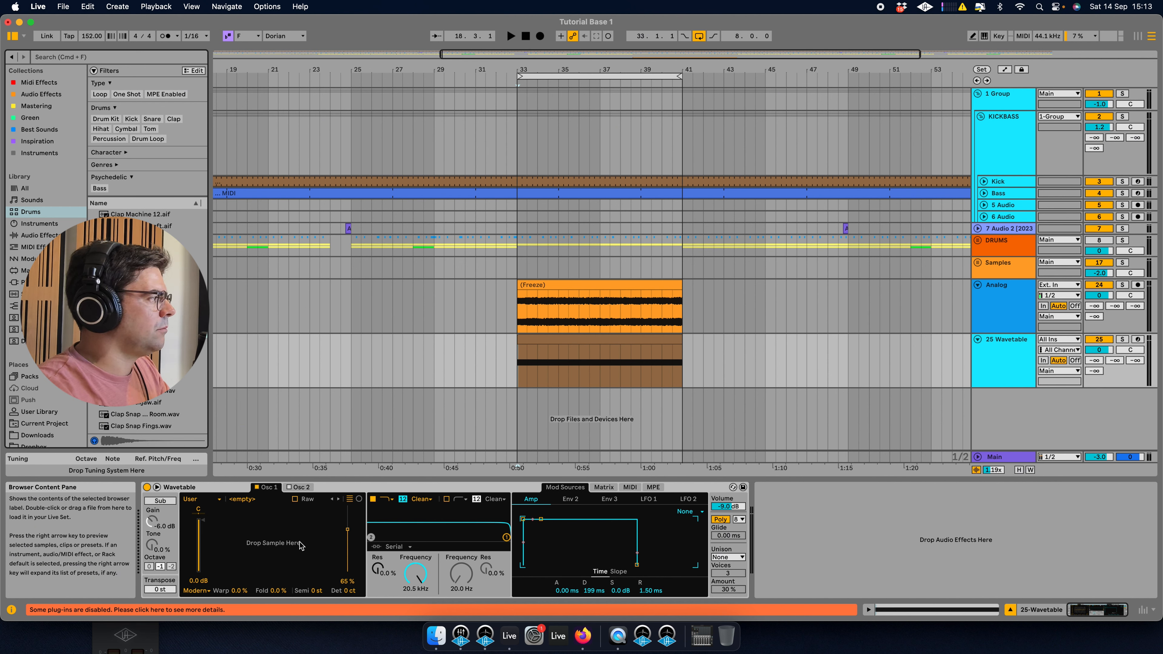
pyautogui.moveTo(300, 545); pyautogui.dragTo(300, 545)
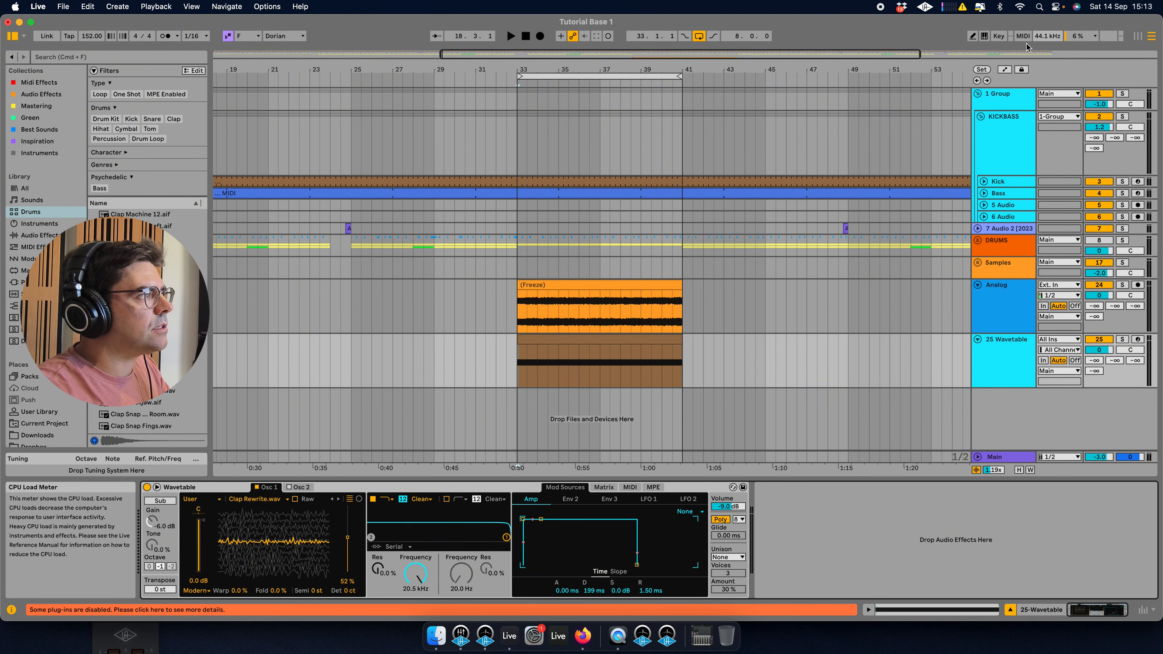
# Arm the Wavetable track and move the wavetable position to about 83%.
pyautogui.click(1137, 339)
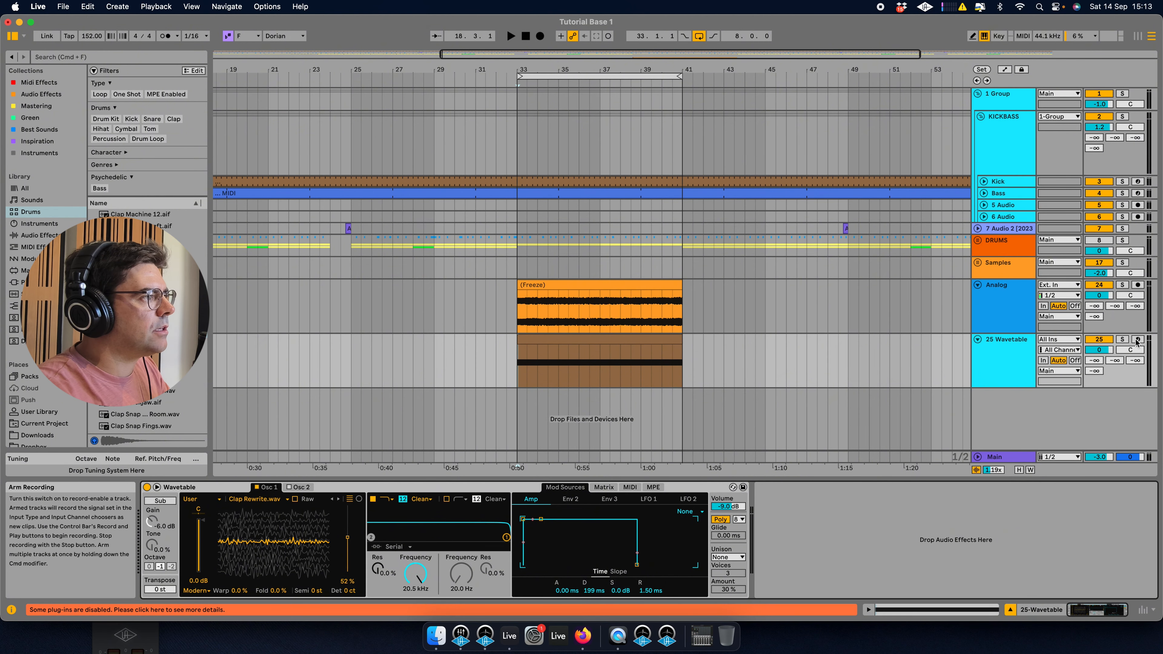
pyautogui.moveTo(269, 537); pyautogui.dragTo(269, 535)
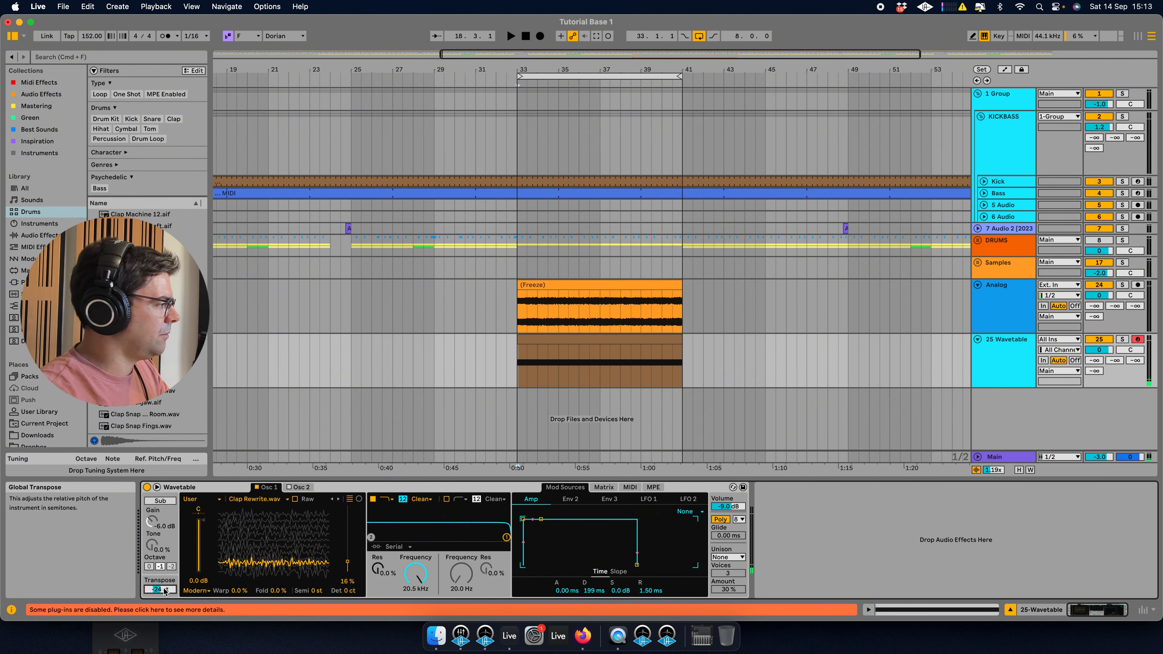
pyautogui.moveTo(270, 550); pyautogui.dragTo(270, 517)
# Replace the wavetable with Cowbell 808.aif, then with the Cowbell Mid Stick sample.
pyautogui.scroll(-3, 147, 320)
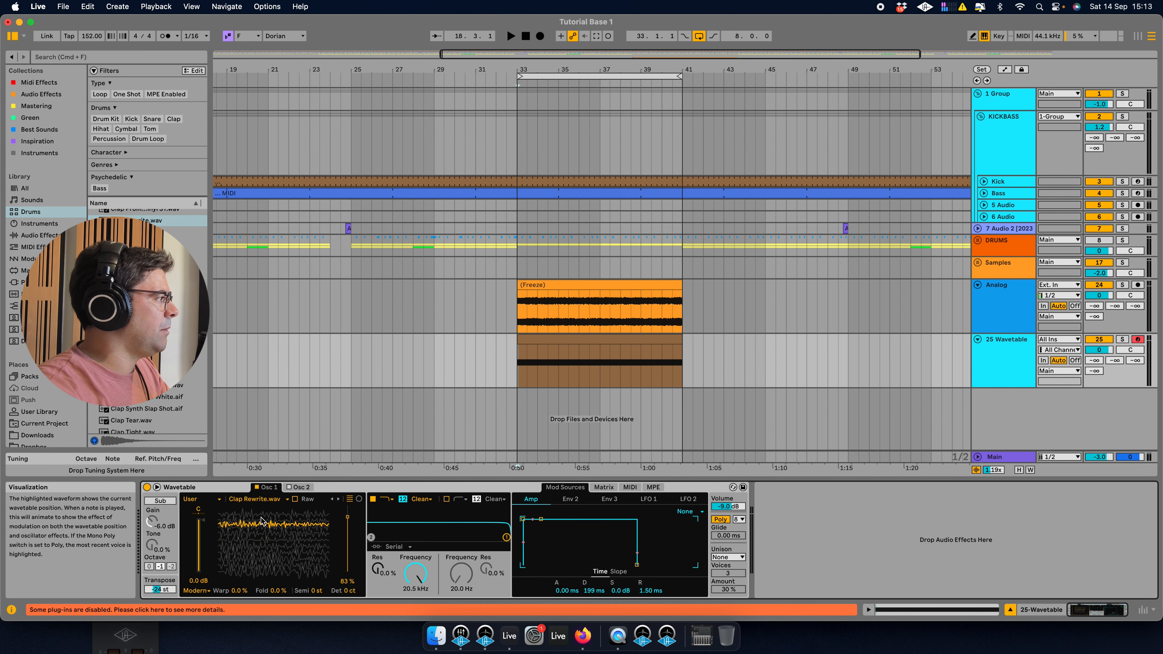
pyautogui.scroll(-5, 165, 414)
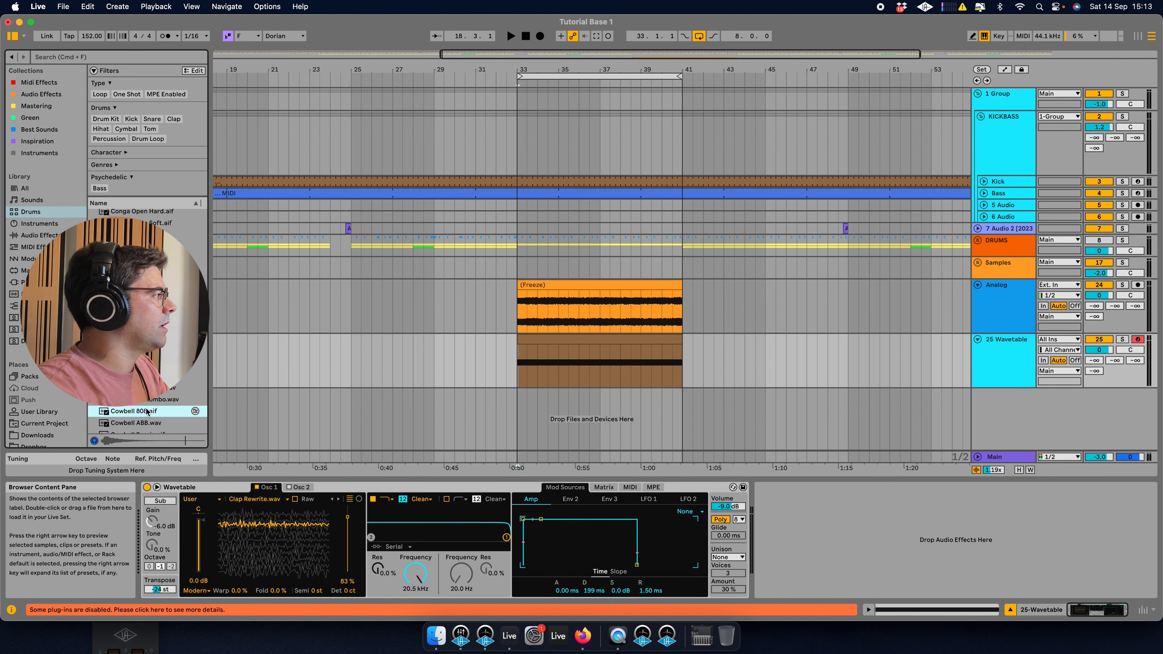
pyautogui.moveTo(242, 525); pyautogui.dragTo(267, 568)
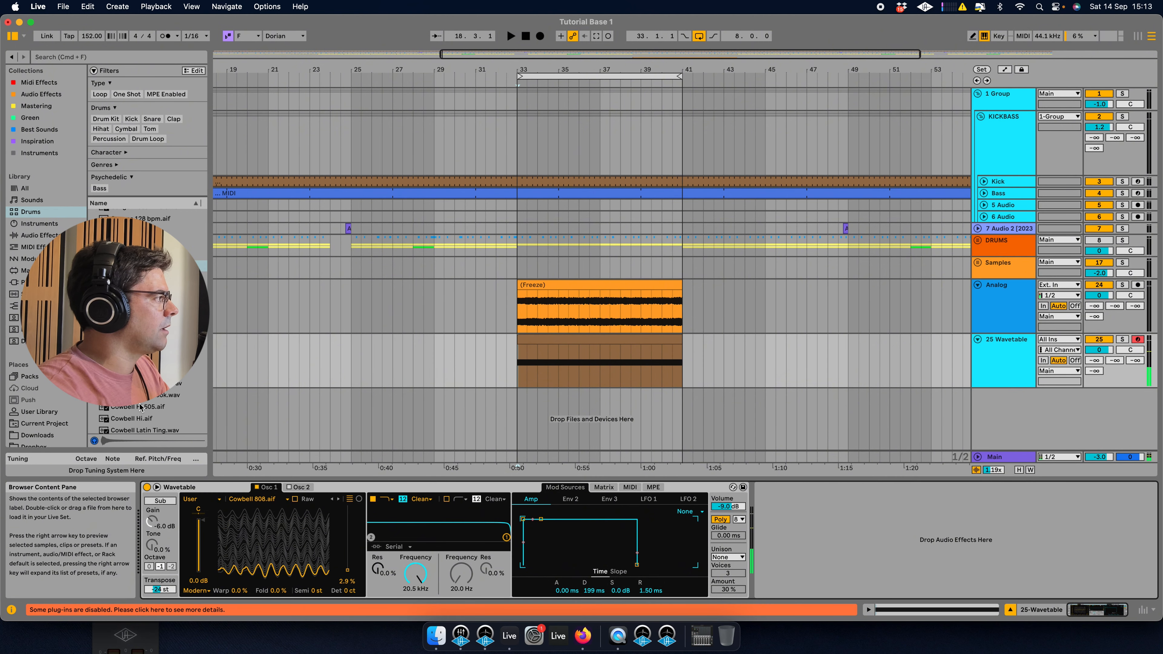
pyautogui.moveTo(147, 380); pyautogui.dragTo(261, 513)
# Set the oscillator transpose to -36 st and sweep the wavetable position, settling at about 61%.
pyautogui.moveTo(222, 565); pyautogui.dragTo(221, 513)
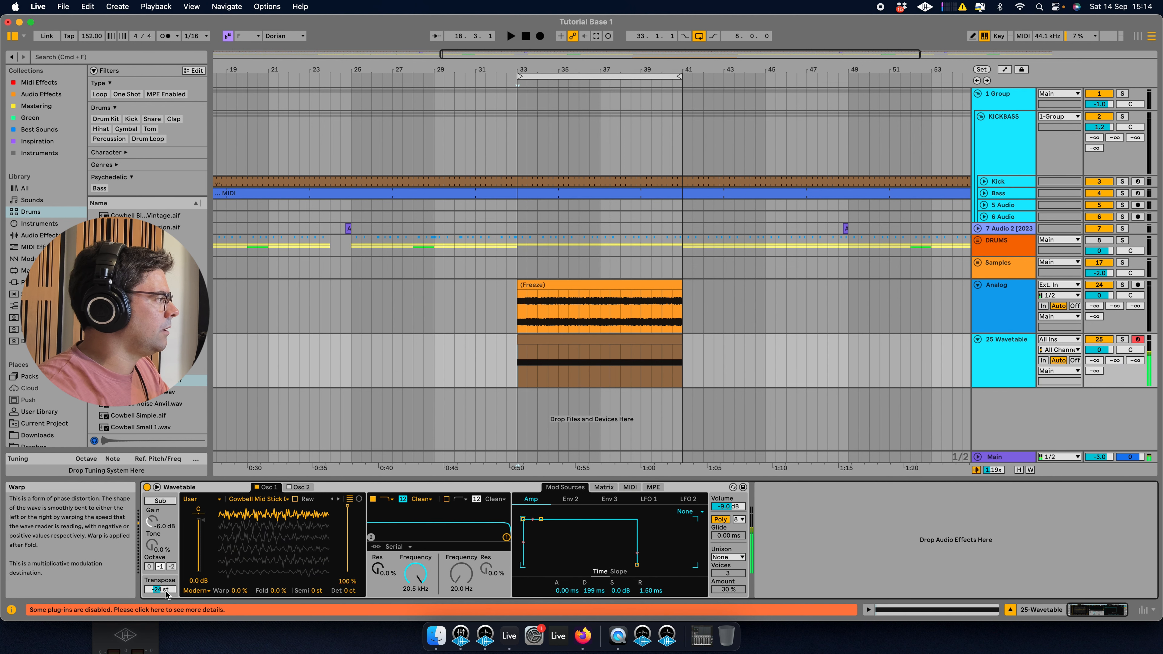
pyautogui.moveTo(159, 589); pyautogui.dragTo(160, 600)
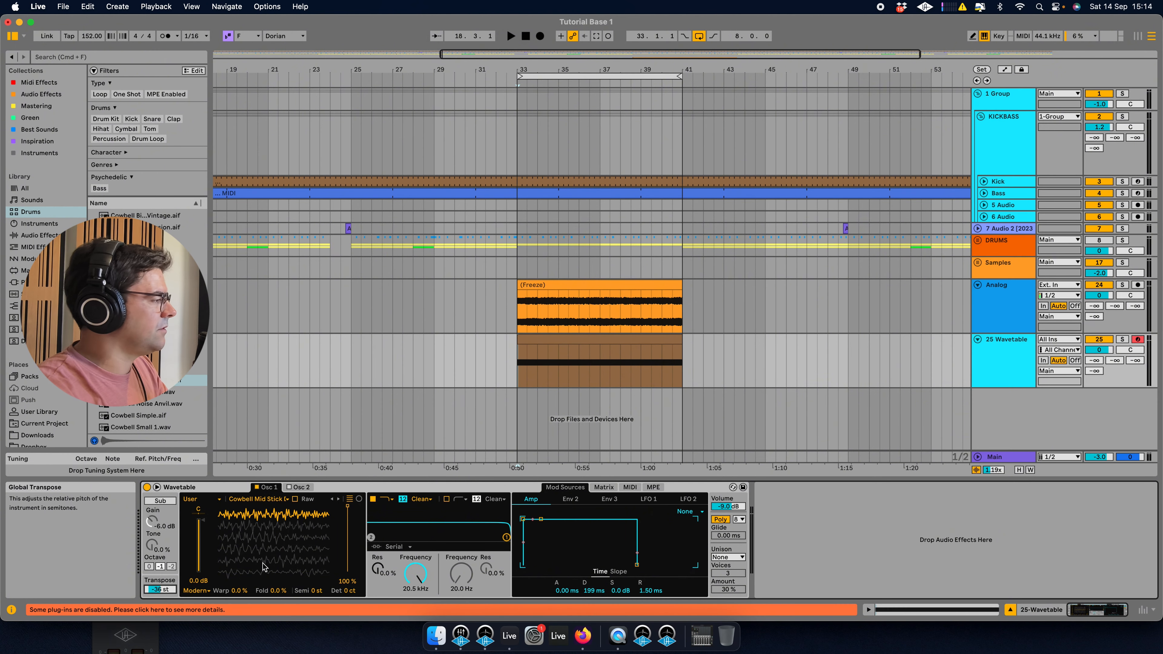
pyautogui.moveTo(264, 567); pyautogui.dragTo(264, 621)
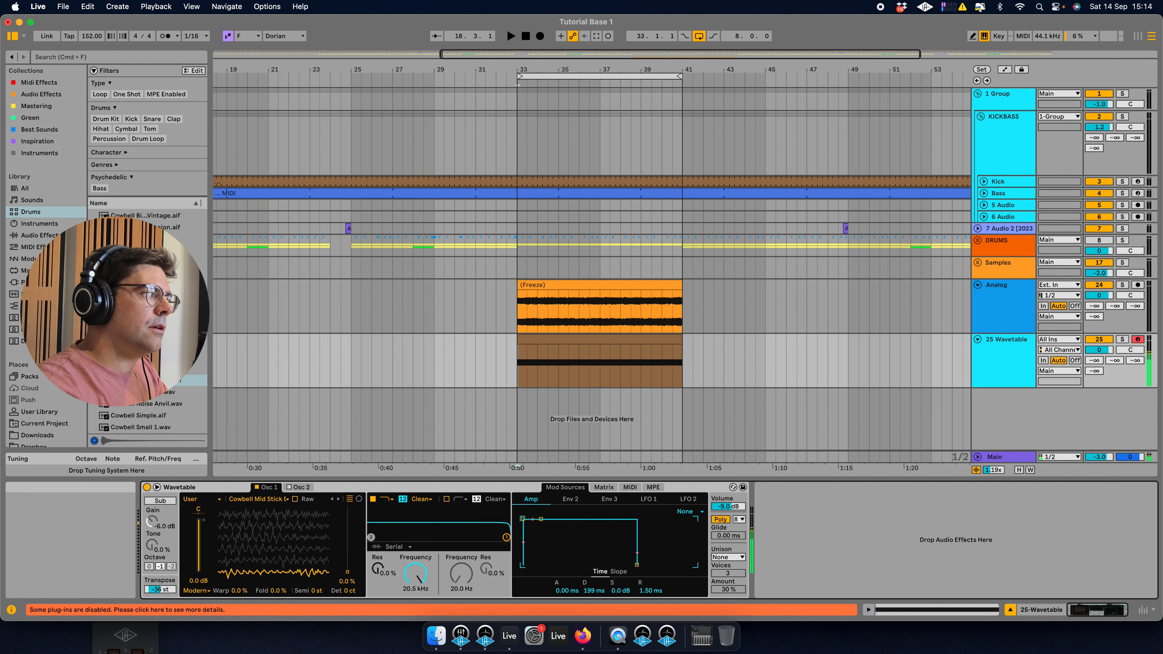
pyautogui.moveTo(263, 570); pyautogui.dragTo(263, 512)
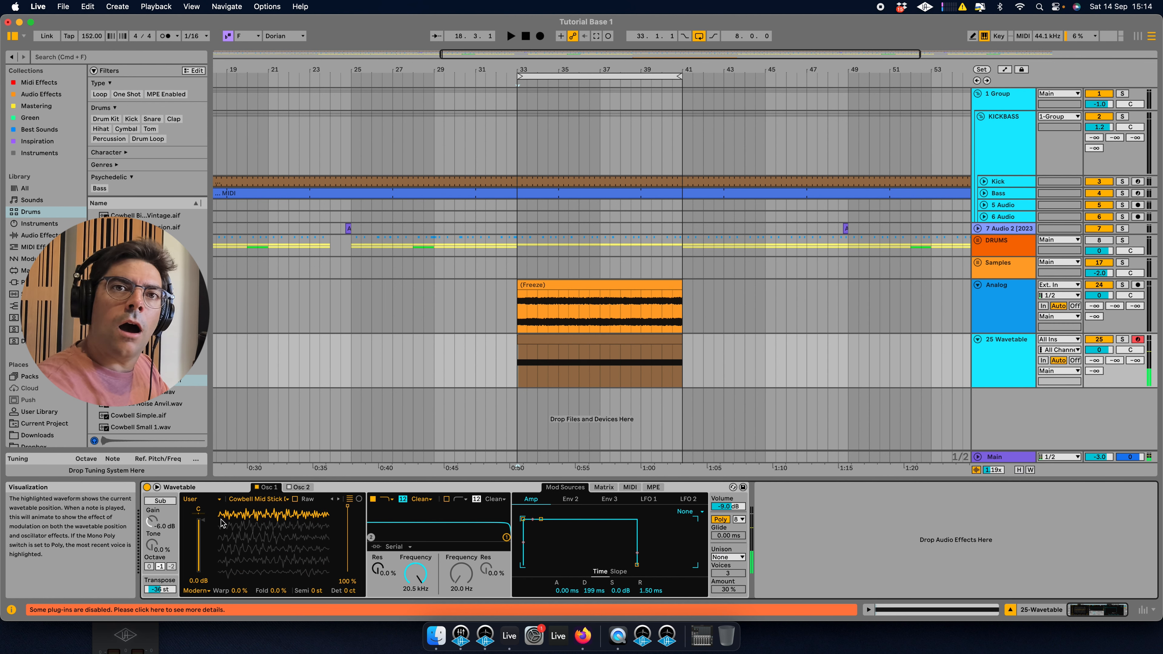
pyautogui.moveTo(219, 522); pyautogui.dragTo(219, 547)
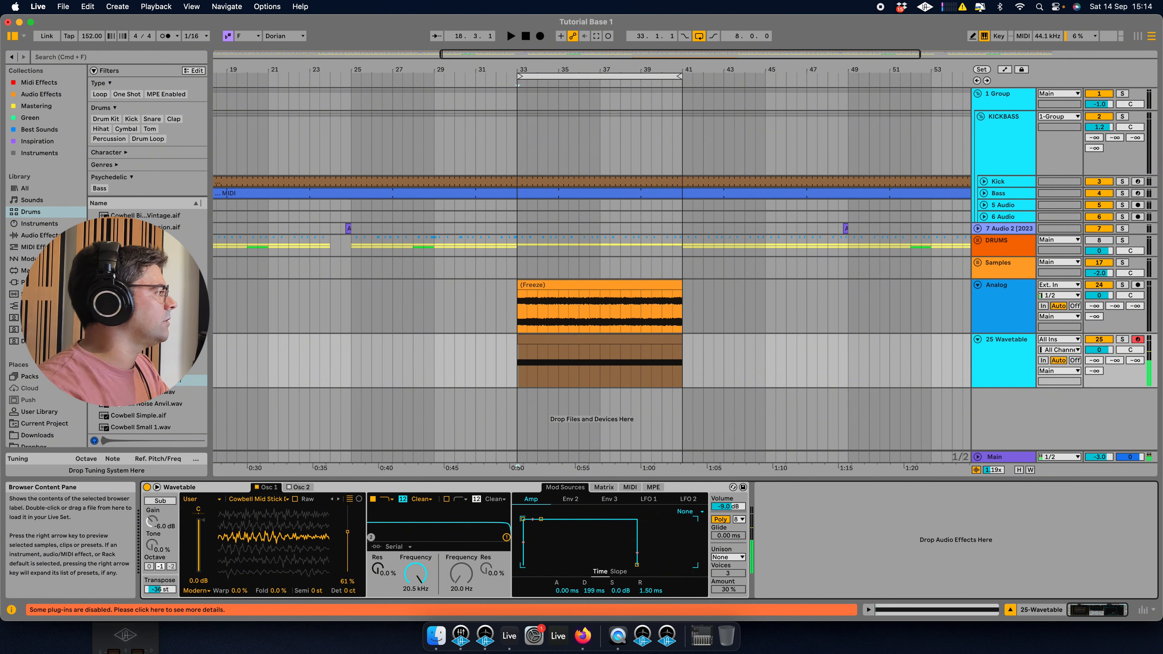
pyautogui.scroll(-4, 179, 400)
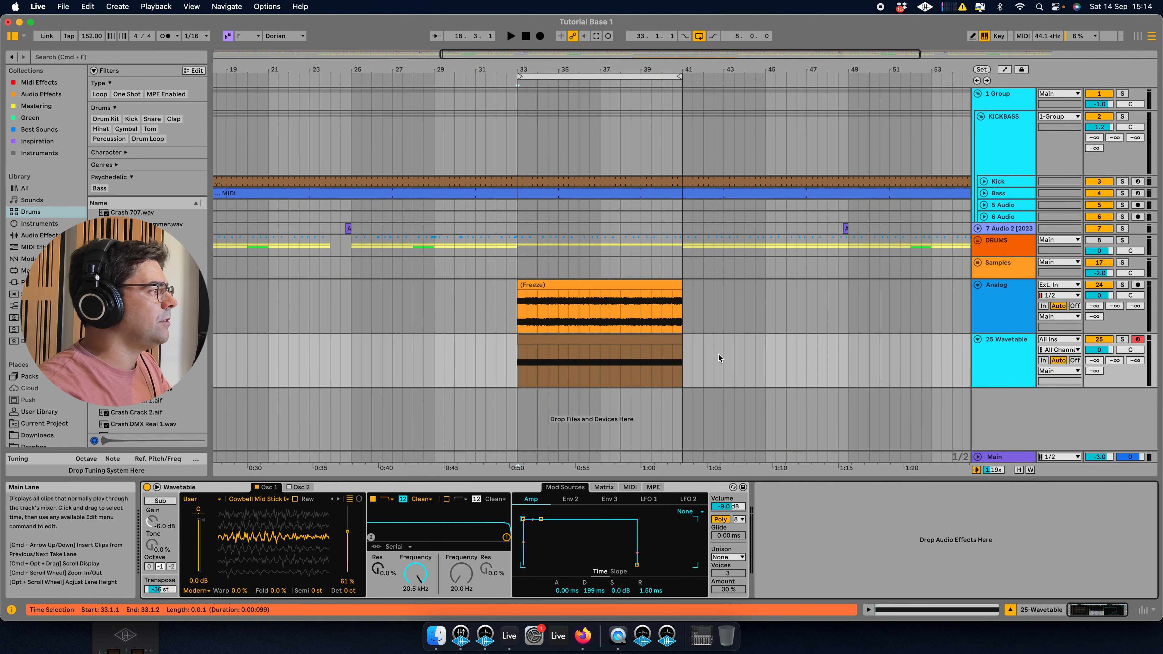
pyautogui.rightClick(1036, 414)
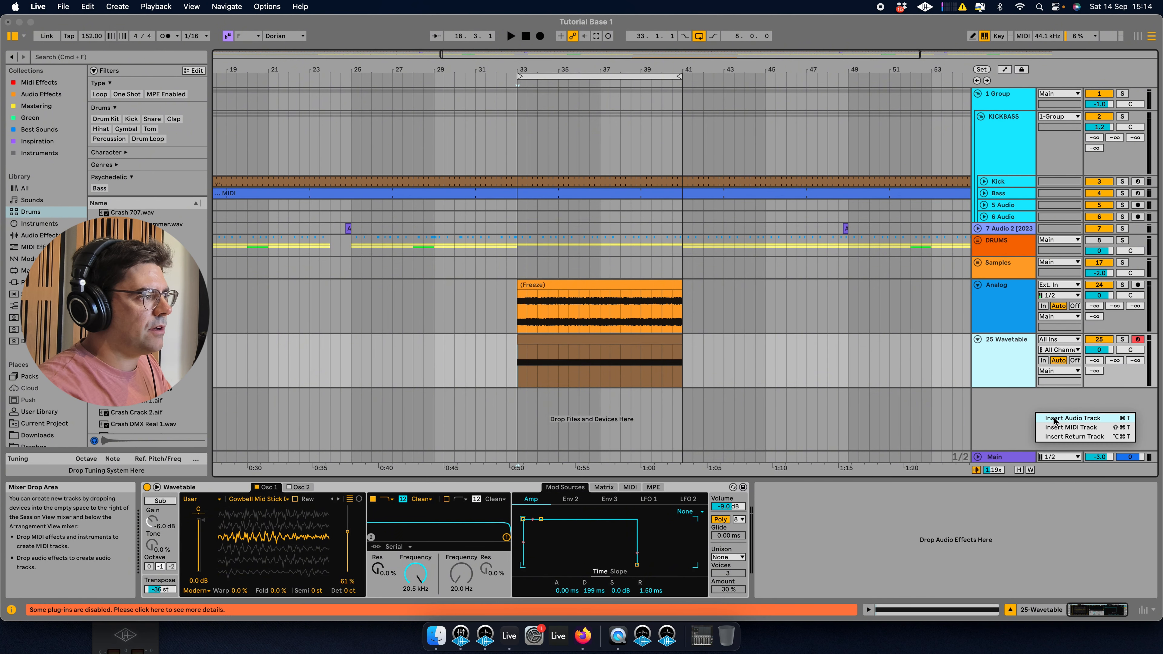
pyautogui.click(1071, 428)
pyautogui.press('Delete')
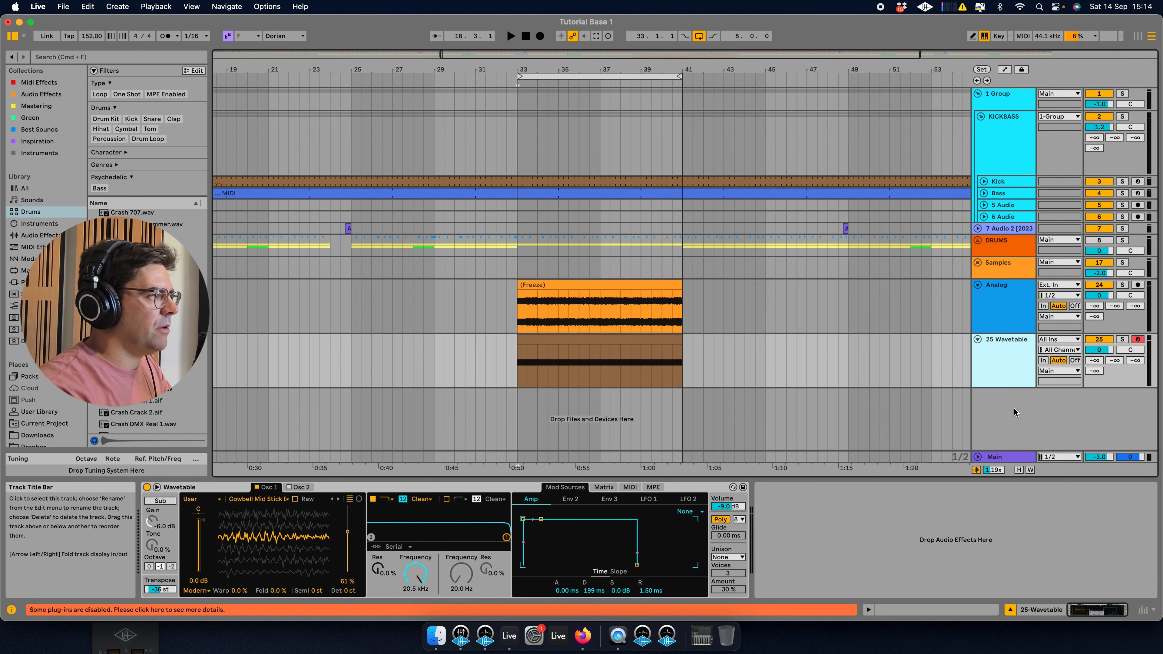
# Insert a new audio track and place the insert marker at bar 65 on it.
pyautogui.rightClick(1028, 411)
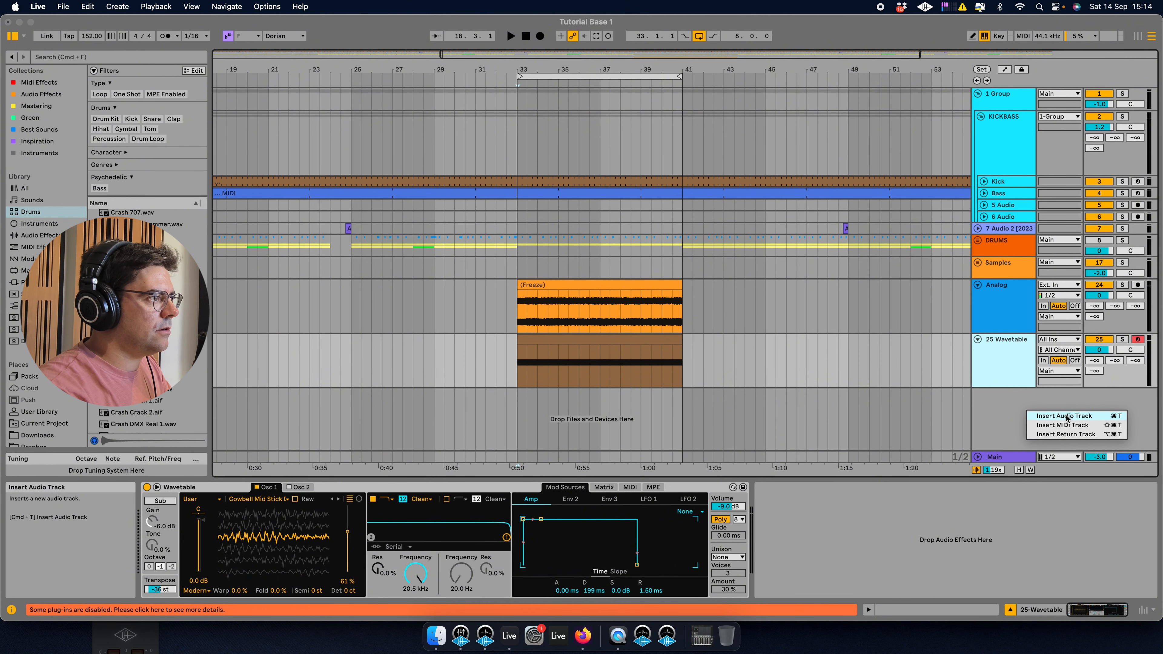
pyautogui.click(1114, 415)
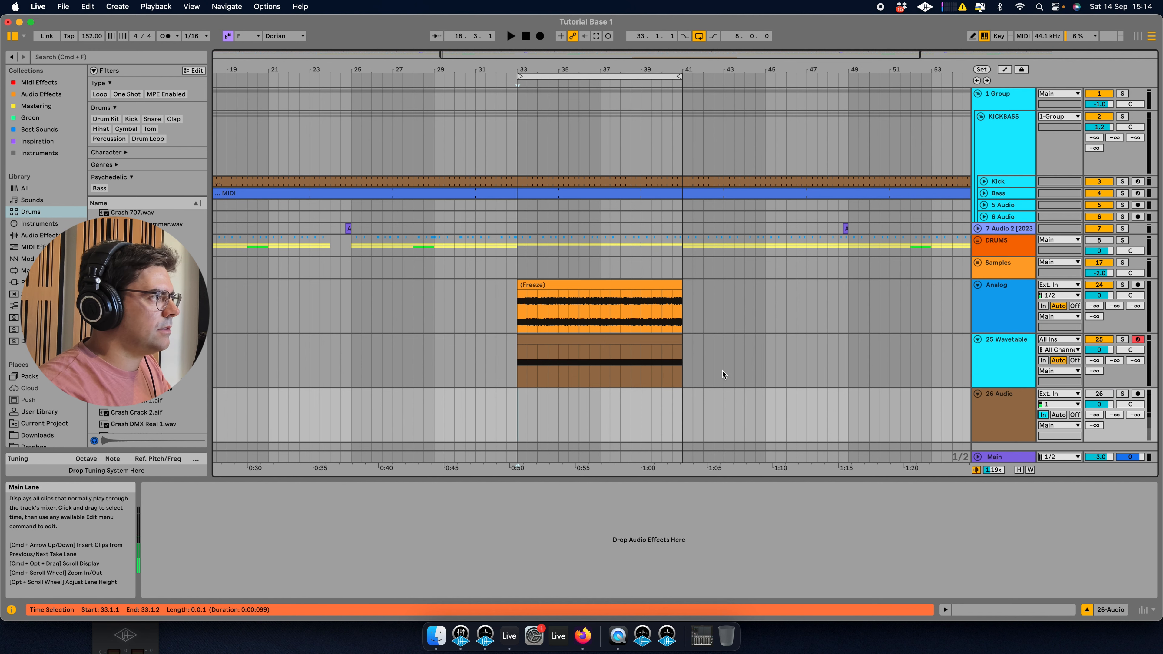
pyautogui.hscroll(5, 732, 378)
pyautogui.click(852, 416)
pyautogui.click(803, 427)
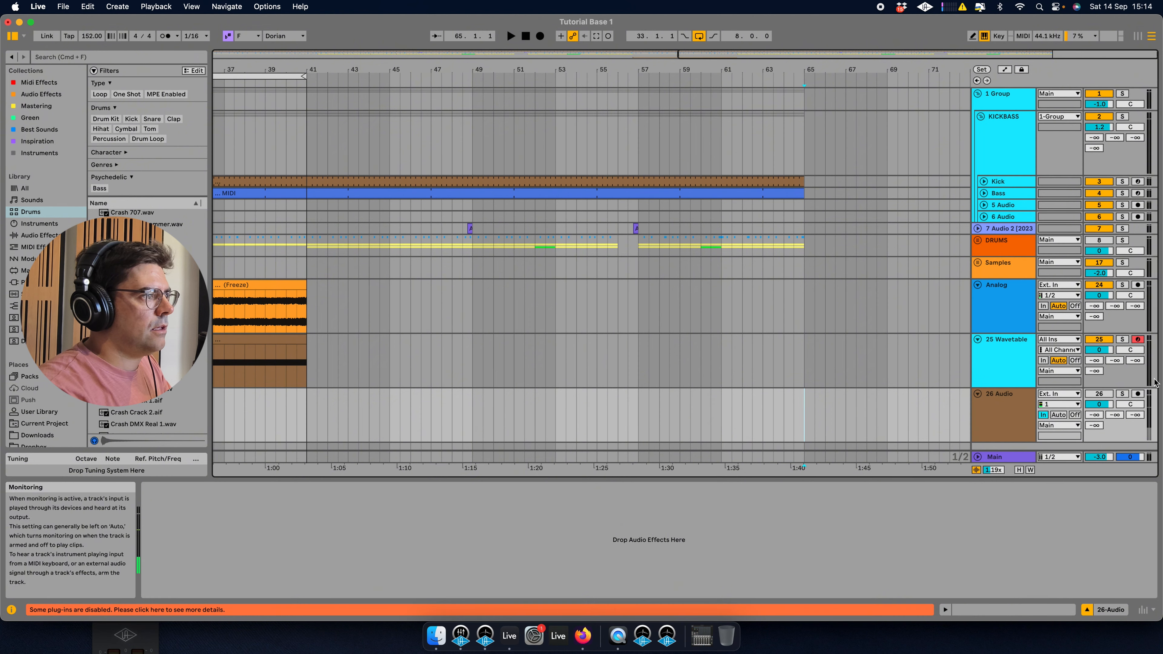
# Record a short audio clip on the new audio track at bar 65, then stop and disarm the track.
pyautogui.click(541, 37)
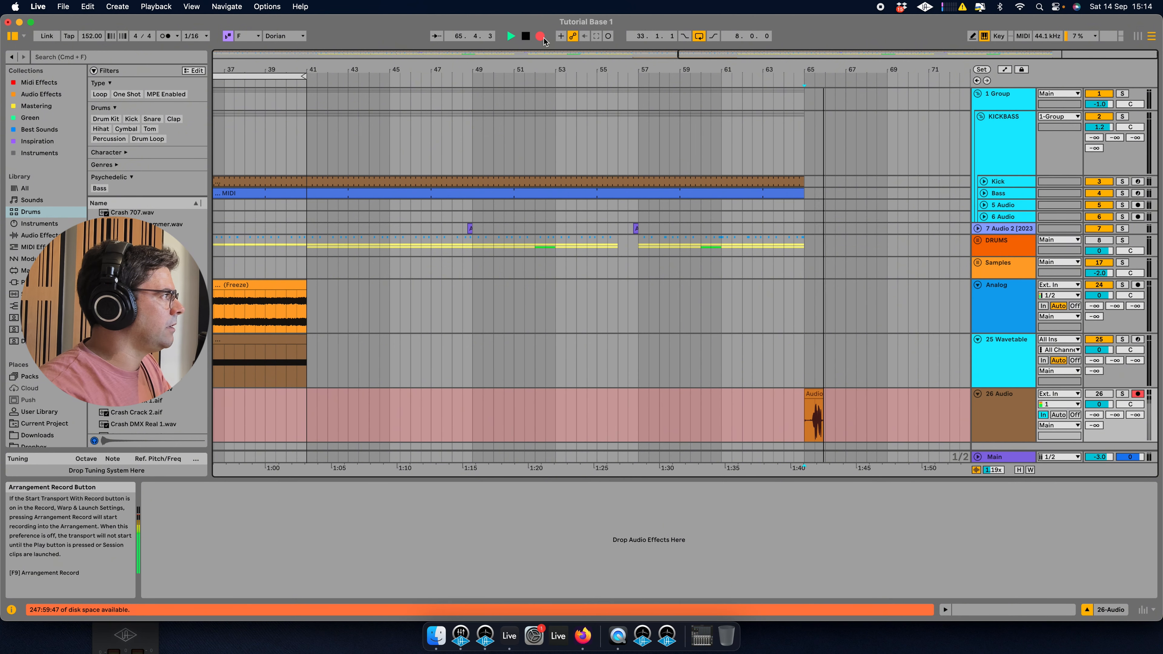
pyautogui.press('space')
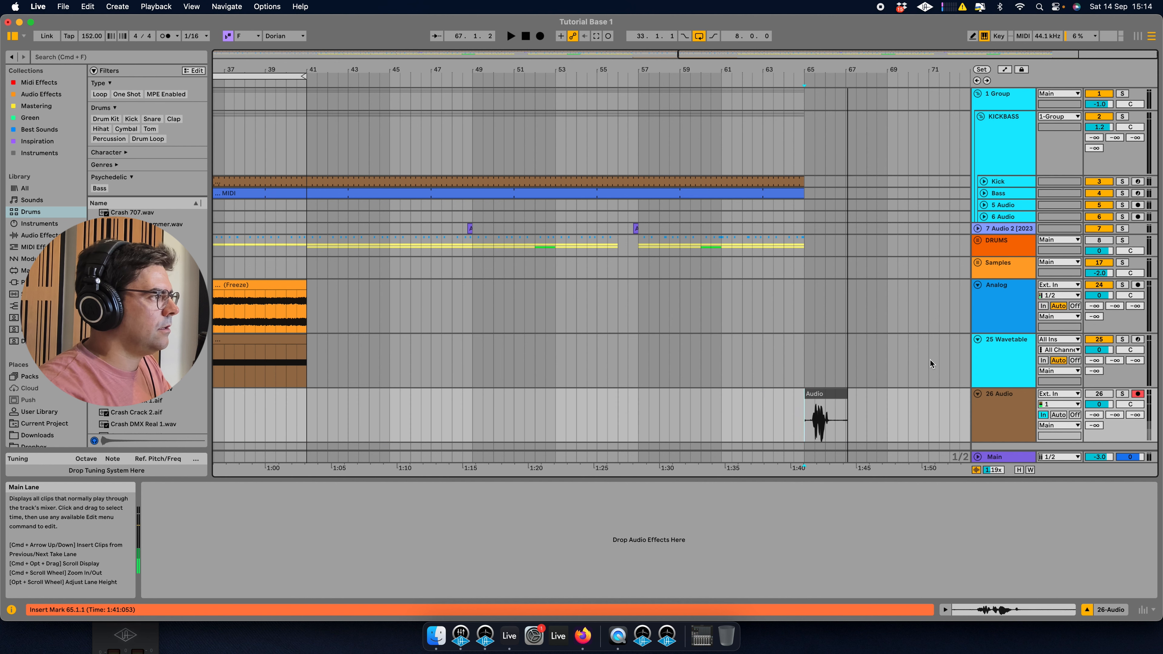
pyautogui.click(1139, 395)
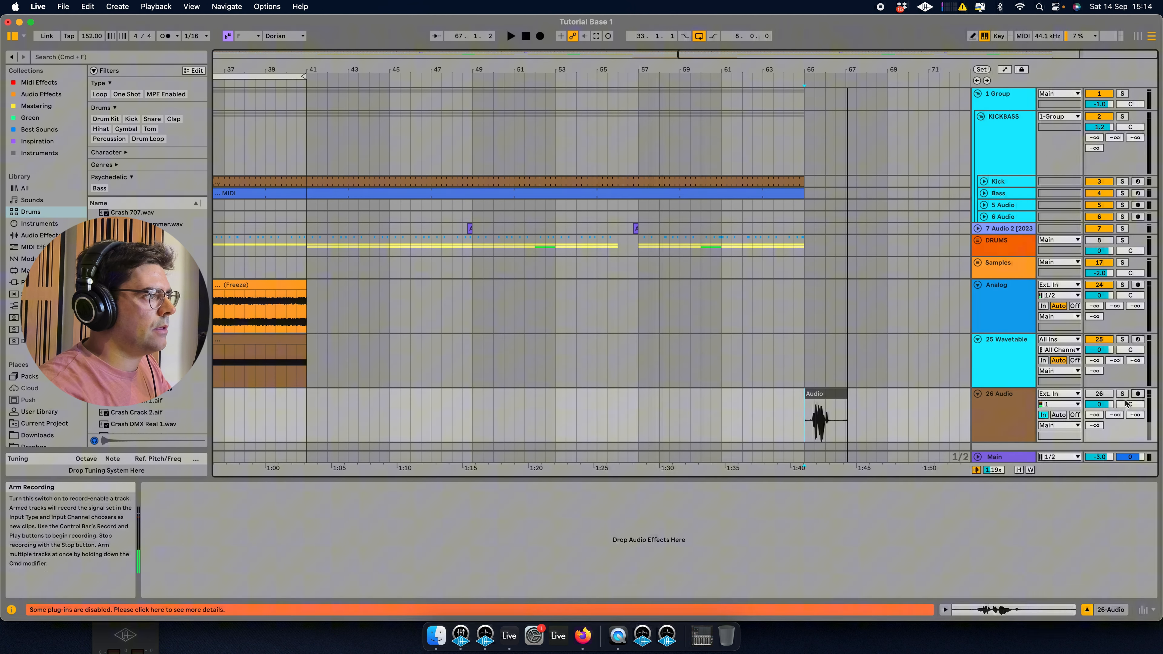
# Load the recorded audio clip into the Wavetable oscillator as its wavetable.
pyautogui.click(1058, 415)
pyautogui.hscroll(-10, 901, 430)
pyautogui.hscroll(8, 916, 427)
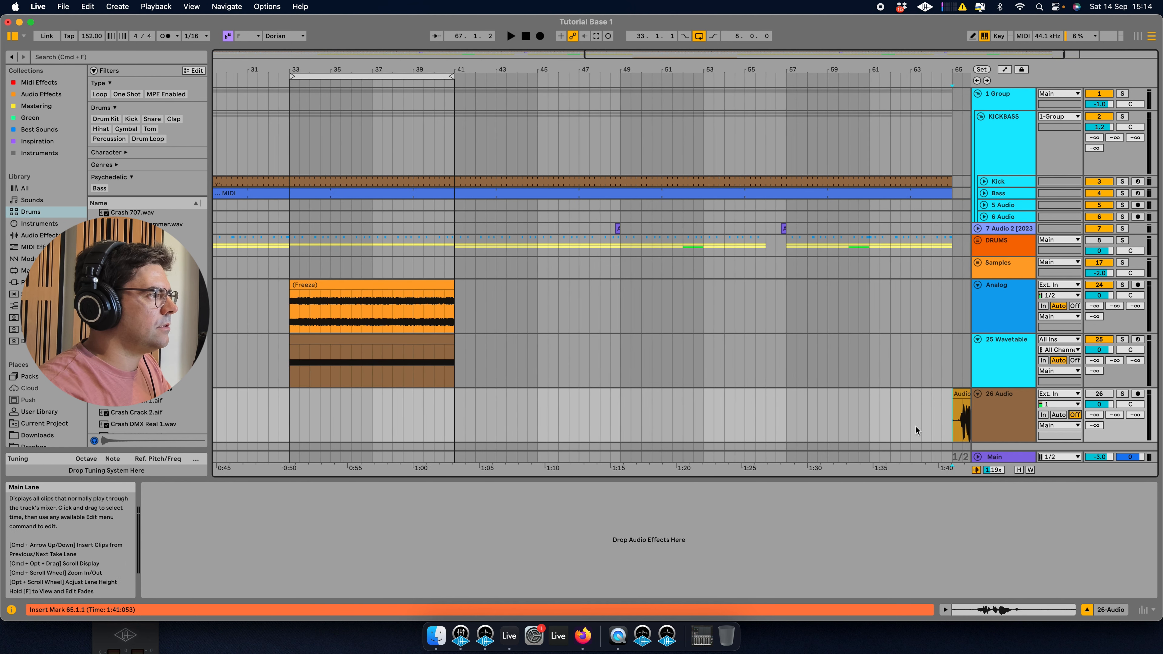
pyautogui.click(1001, 375)
pyautogui.click(883, 415)
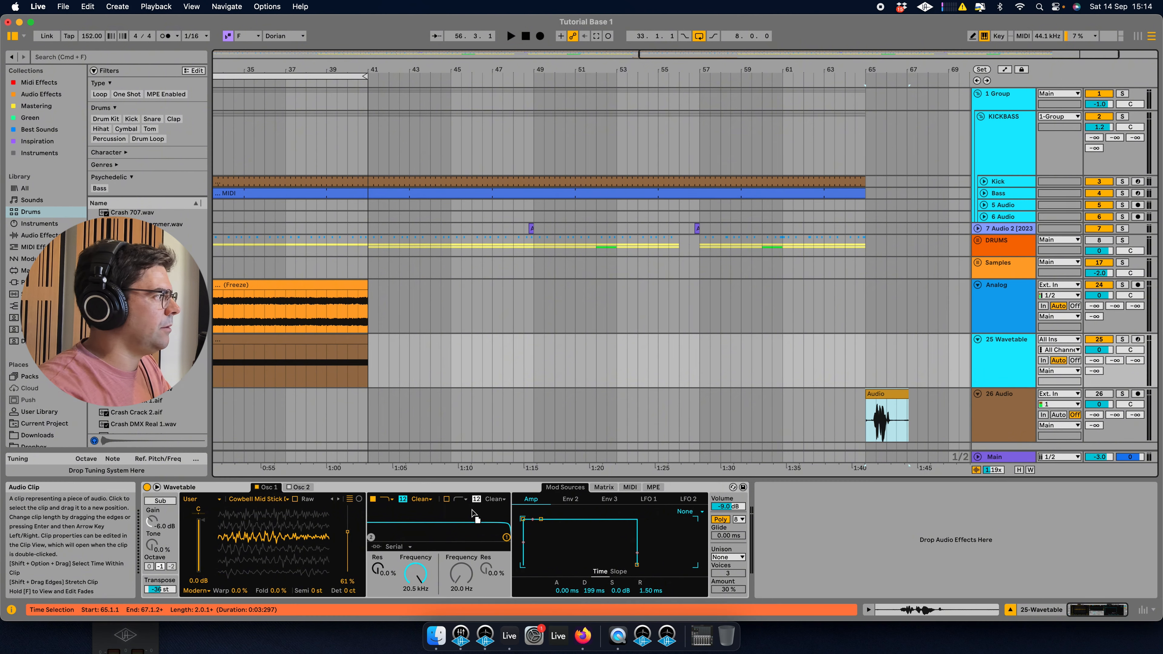
pyautogui.moveTo(255, 538); pyautogui.dragTo(289, 535)
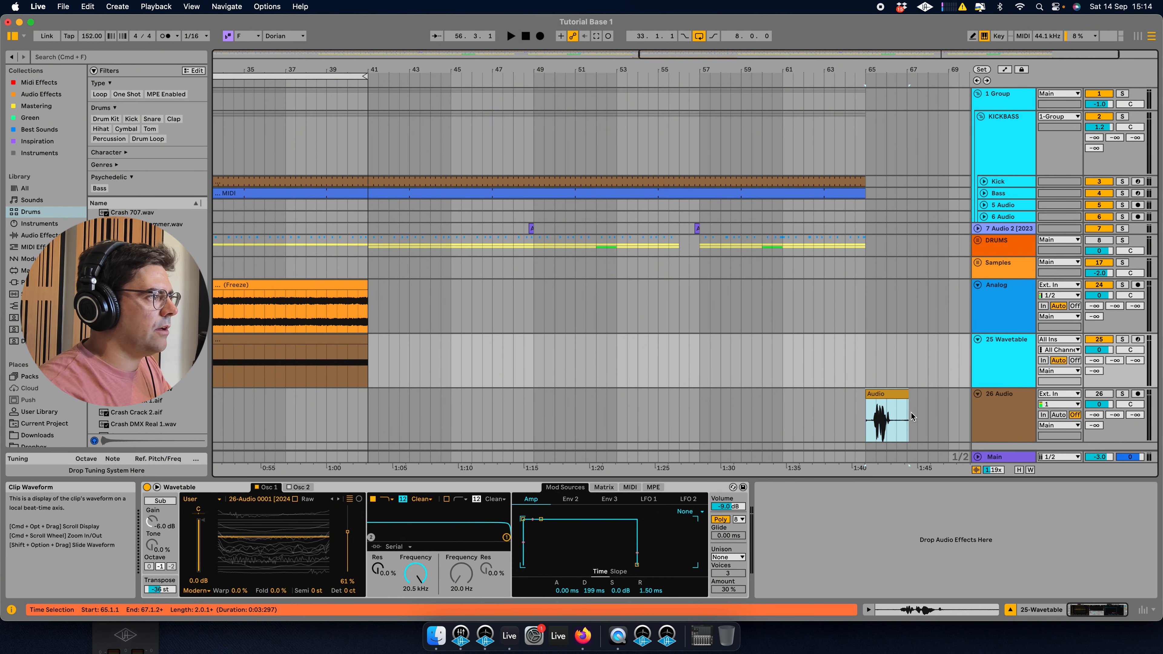
# Delete the 26 Audio track holding the recorded clip.
pyautogui.click(1002, 416)
pyautogui.press('Delete')
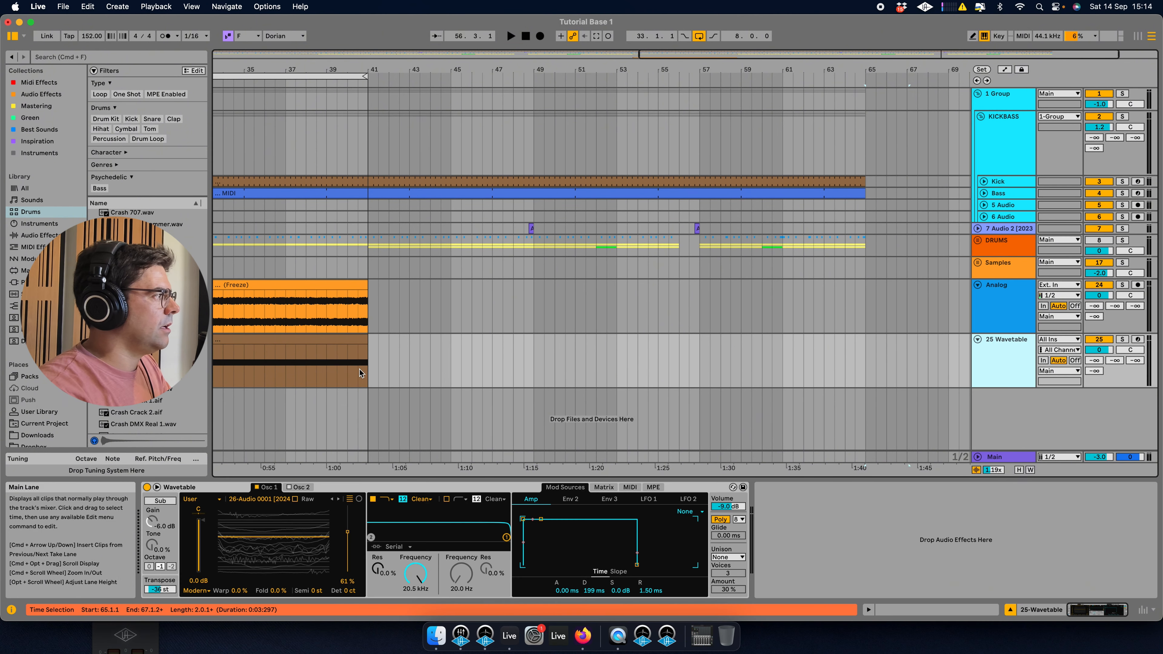
# Lower the wavetable position to about 16% and arm the Wavetable track for recording.
pyautogui.hscroll(-10, 364, 370)
pyautogui.click(835, 345)
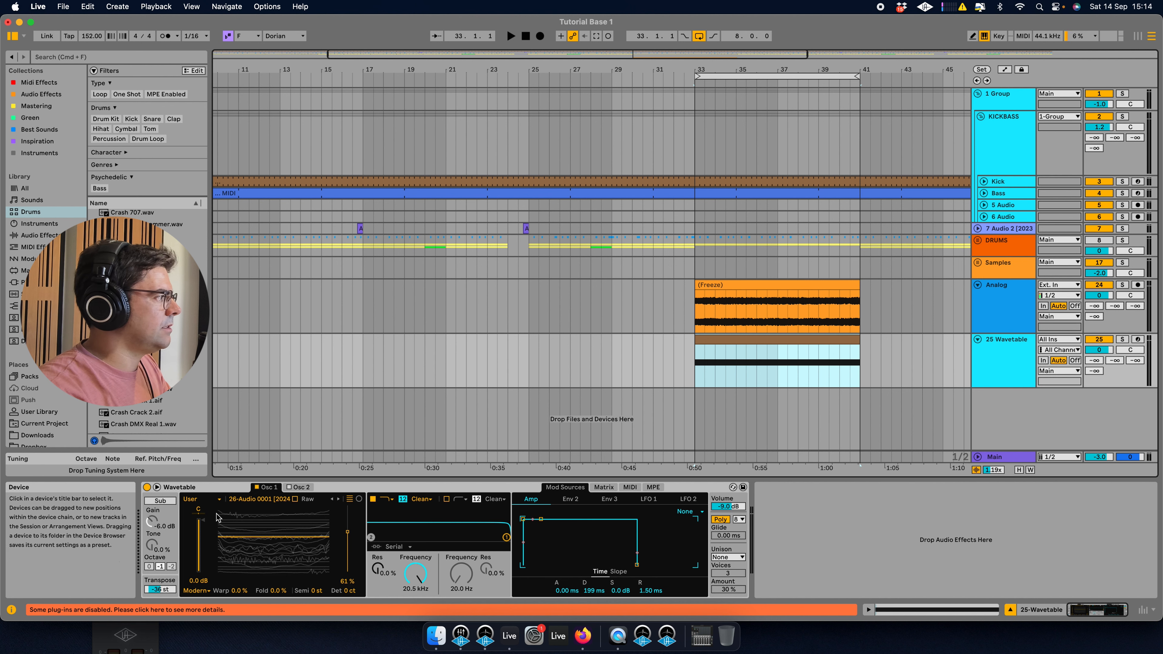
pyautogui.moveTo(285, 546); pyautogui.dragTo(285, 566)
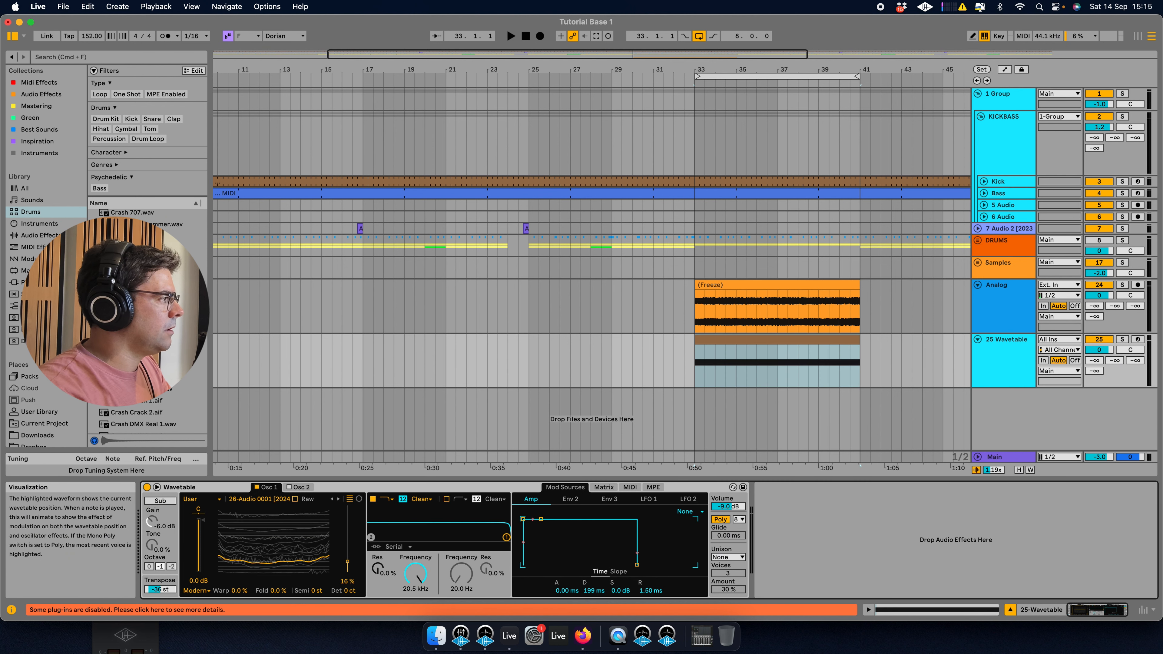
pyautogui.click(1138, 340)
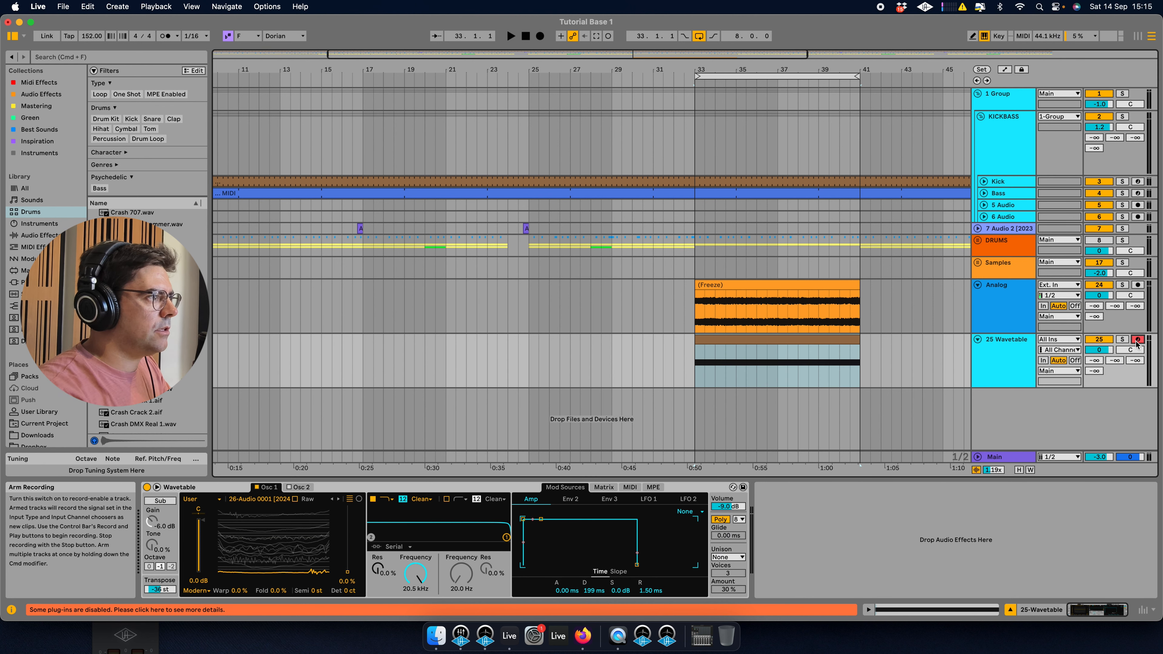
# Set the oscillator transpose to -28 st and sweep the wavetable position, settling at about 22%.
pyautogui.moveTo(275, 559); pyautogui.dragTo(222, 575)
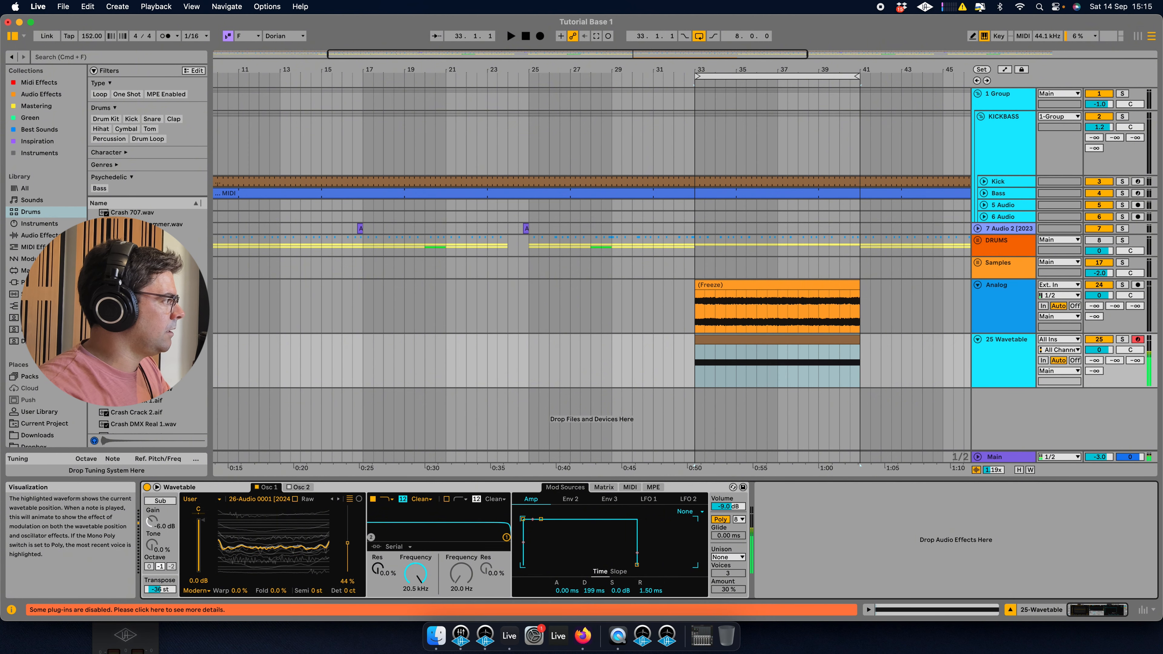
pyautogui.click(161, 590)
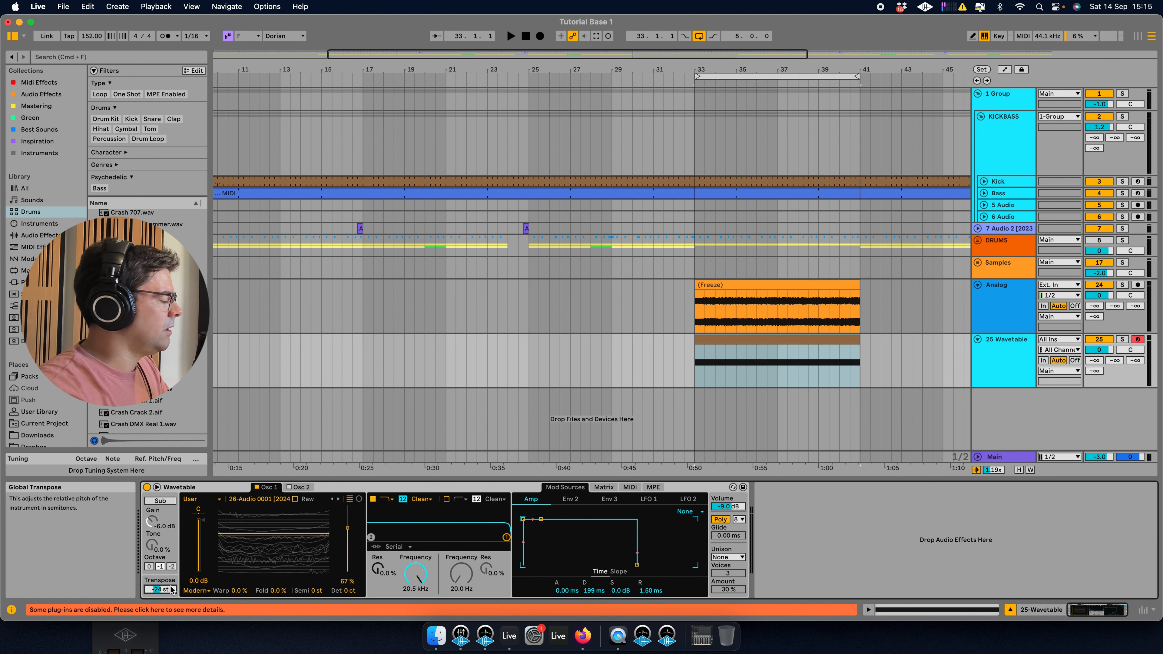
pyautogui.moveTo(288, 567); pyautogui.dragTo(288, 564)
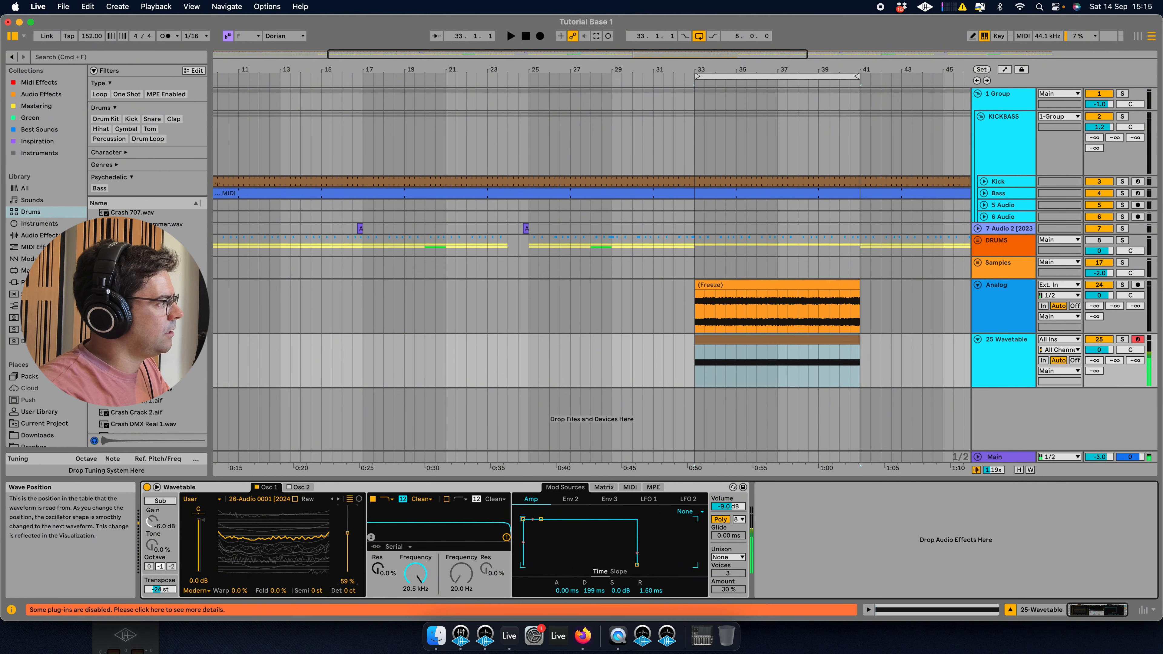
pyautogui.moveTo(343, 549); pyautogui.dragTo(344, 562)
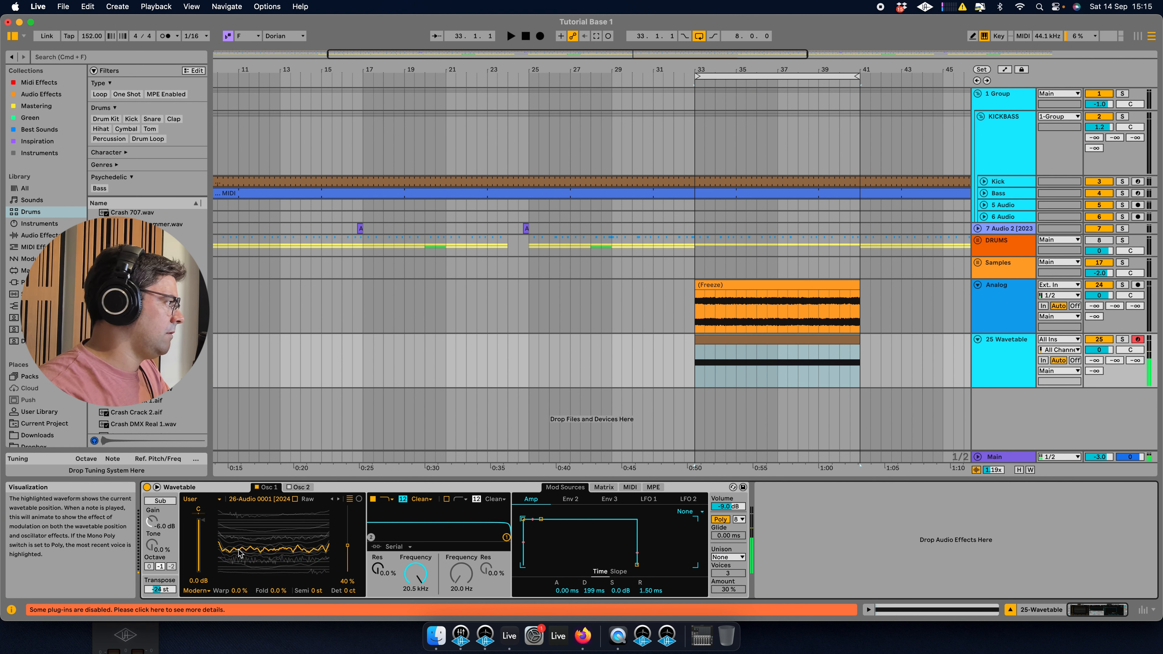
pyautogui.moveTo(347, 544); pyautogui.dragTo(347, 536)
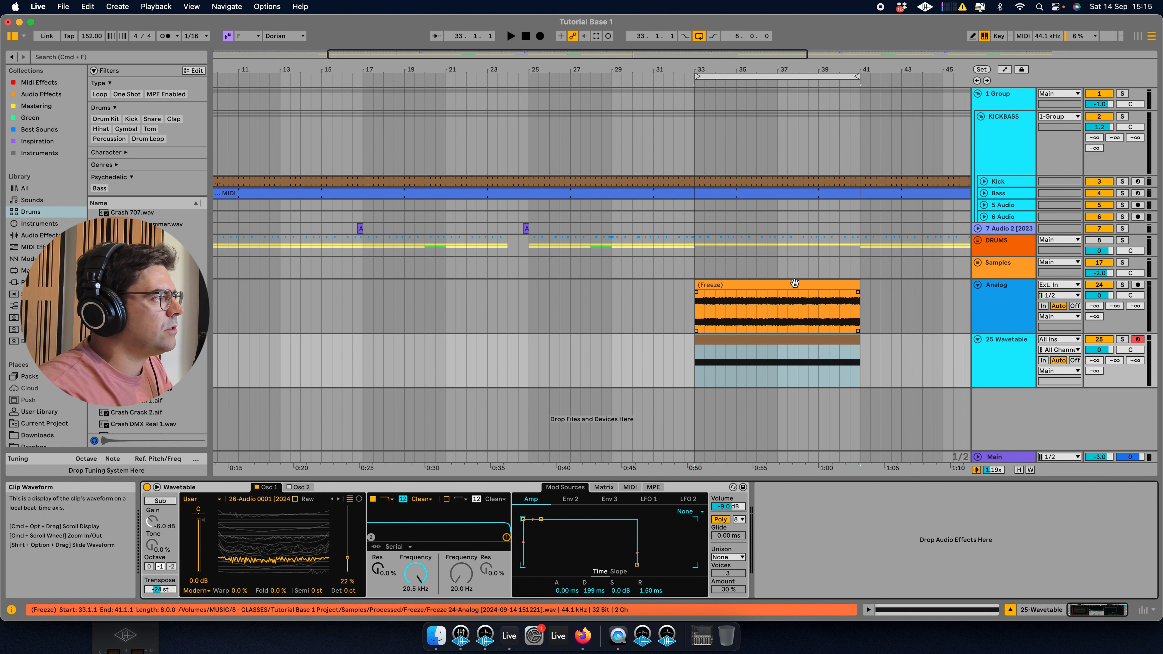
# Load the frozen Analog clip into the Wavetable oscillator as its wavetable.
pyautogui.hscroll(5, 804, 297)
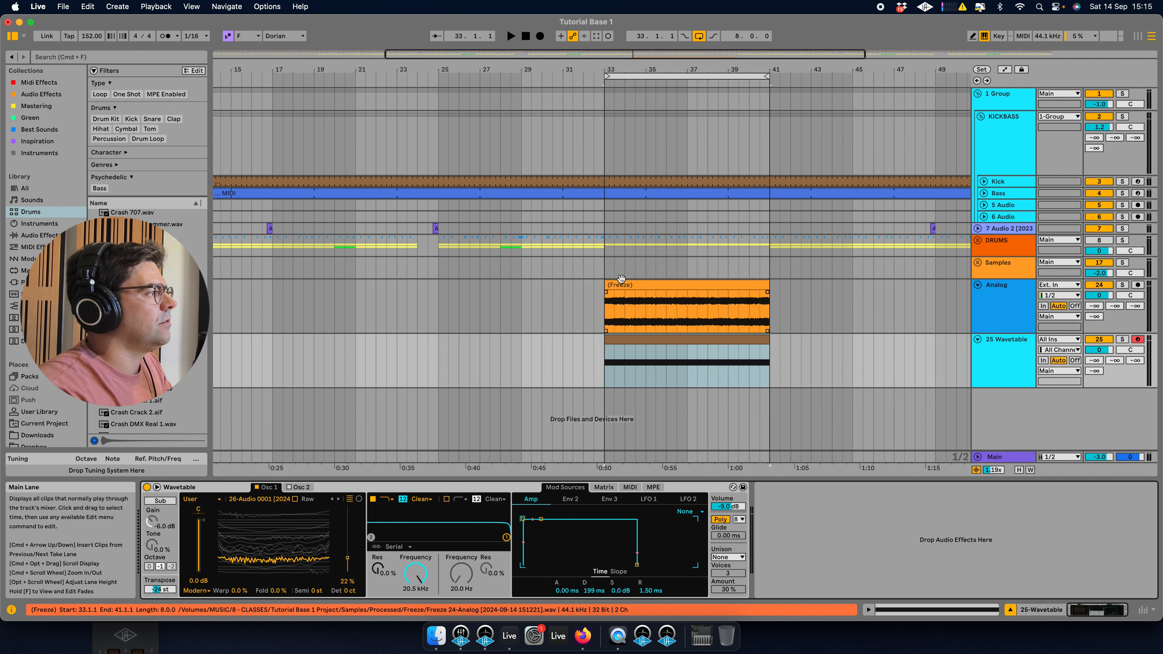
pyautogui.click(674, 285)
pyautogui.click(995, 361)
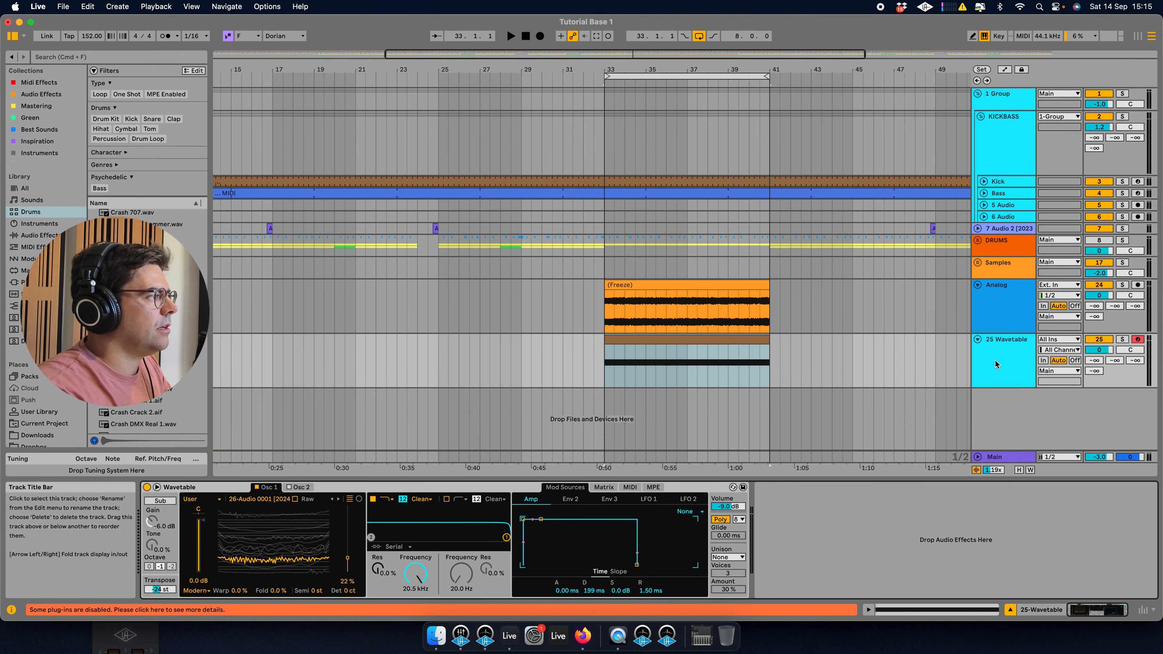
pyautogui.moveTo(641, 285); pyautogui.dragTo(291, 555)
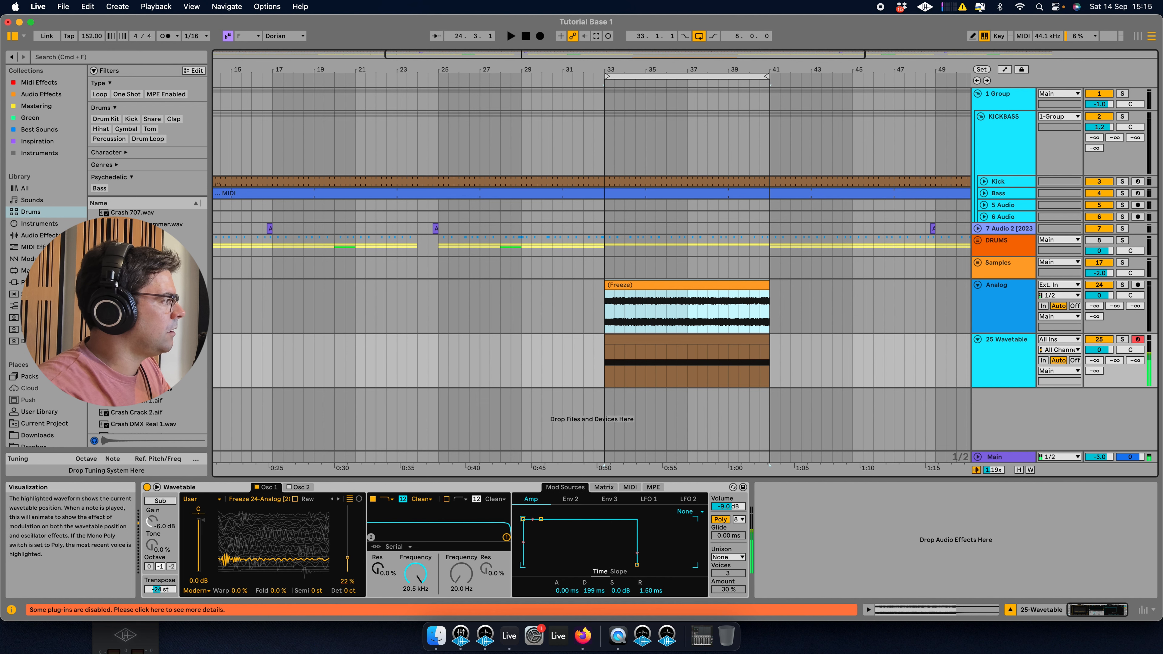
# Set the wavetable position to about 66%, deactivate the Analog track and start playback.
pyautogui.moveTo(292, 555); pyautogui.dragTo(291, 551)
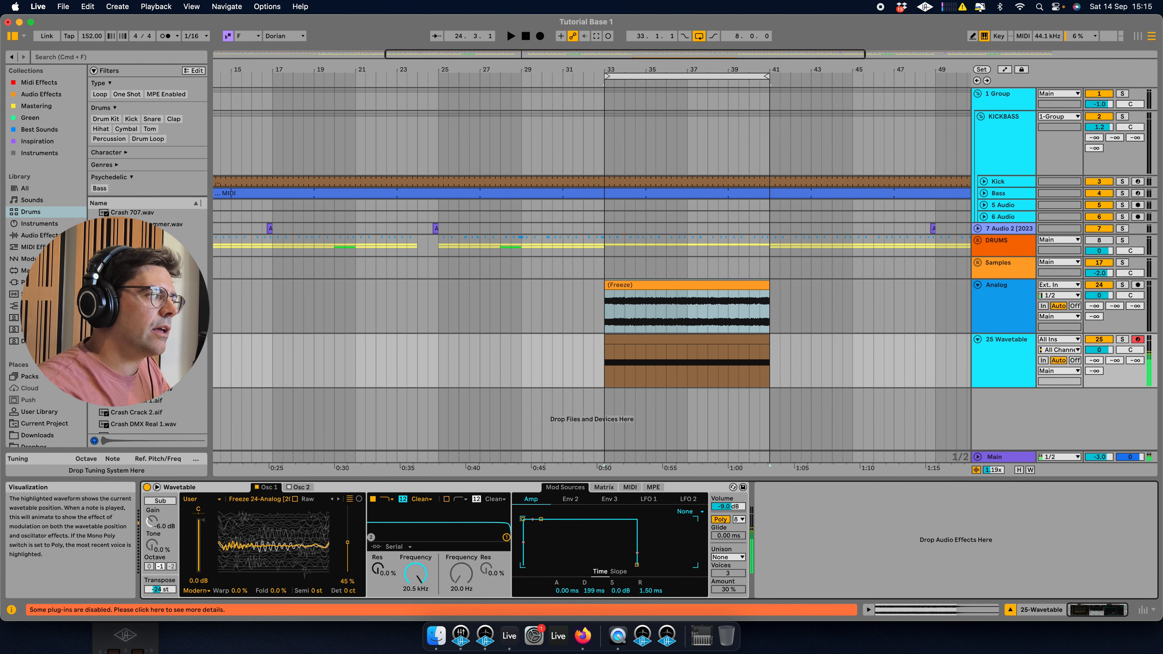
pyautogui.moveTo(291, 522); pyautogui.dragTo(291, 546)
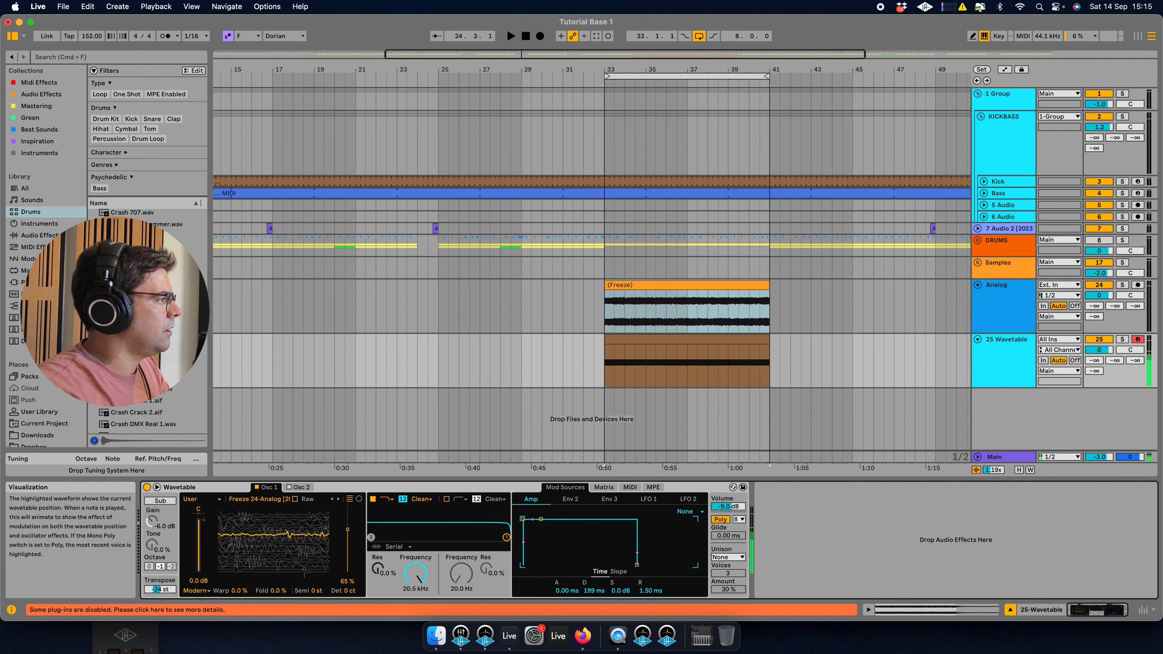
pyautogui.click(744, 354)
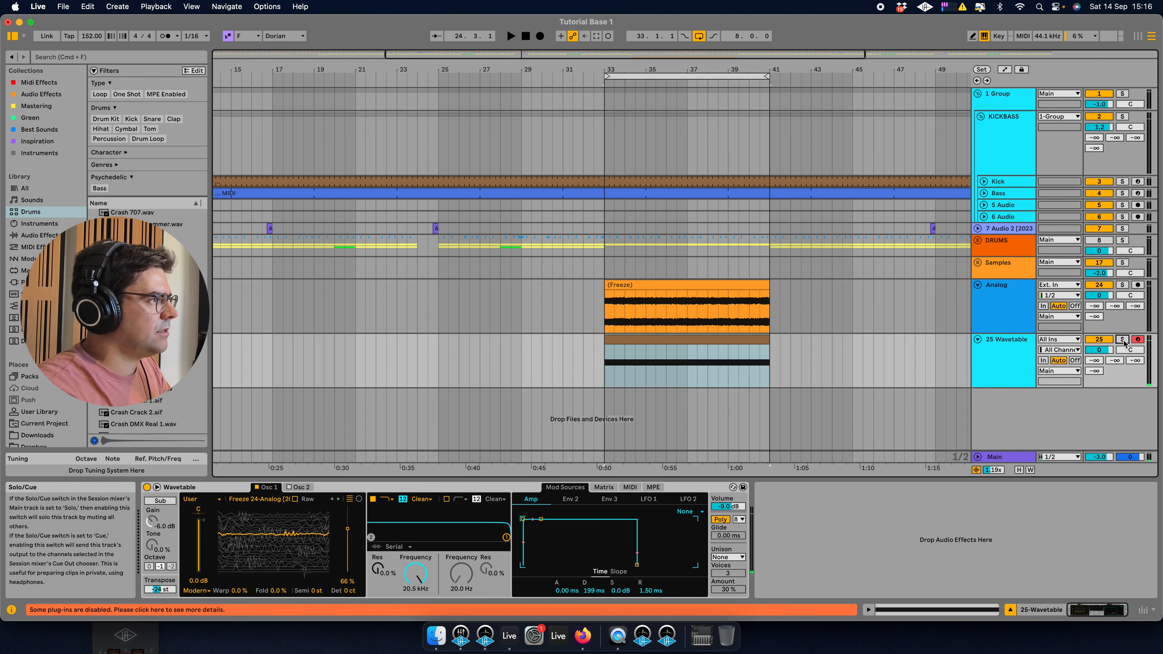
pyautogui.click(1097, 285)
pyautogui.press('space')
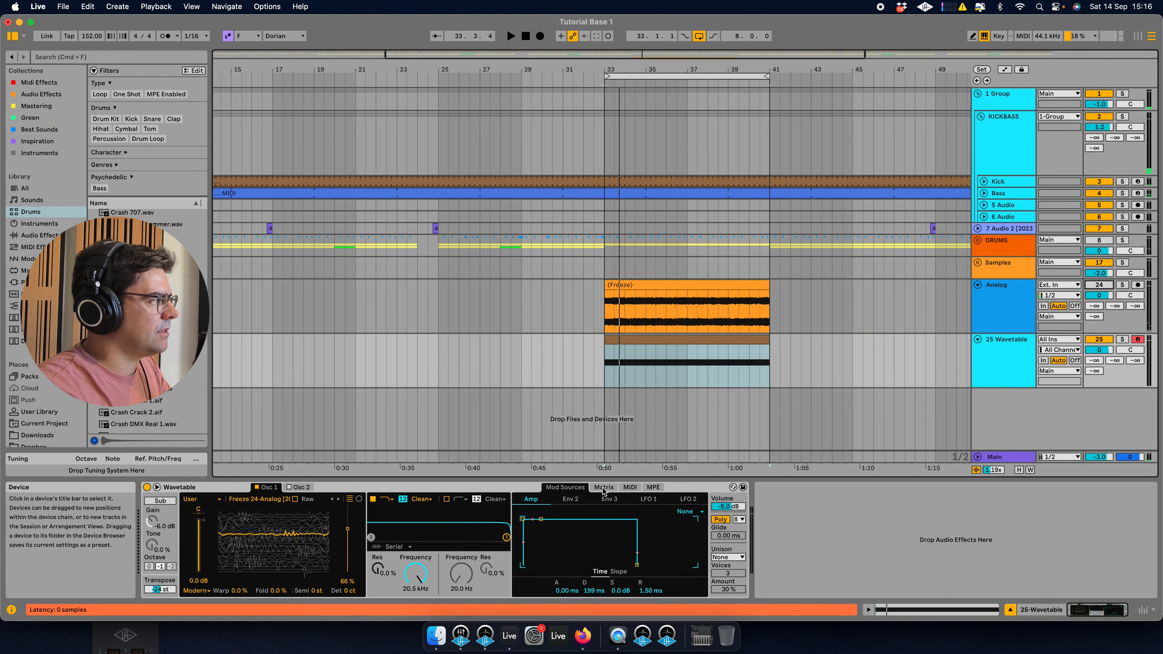
# Check the LFO 1, MIDI and Matrix modulation pages and set LFO 1's rate to 0.01 Hz.
pyautogui.click(649, 498)
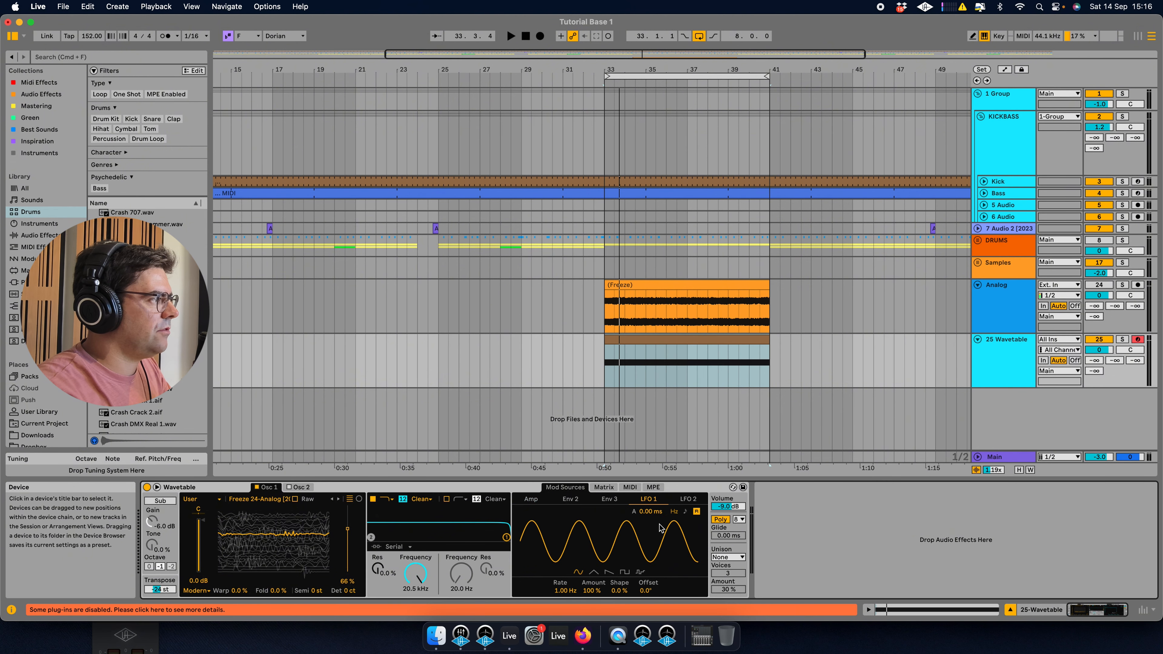
pyautogui.click(630, 486)
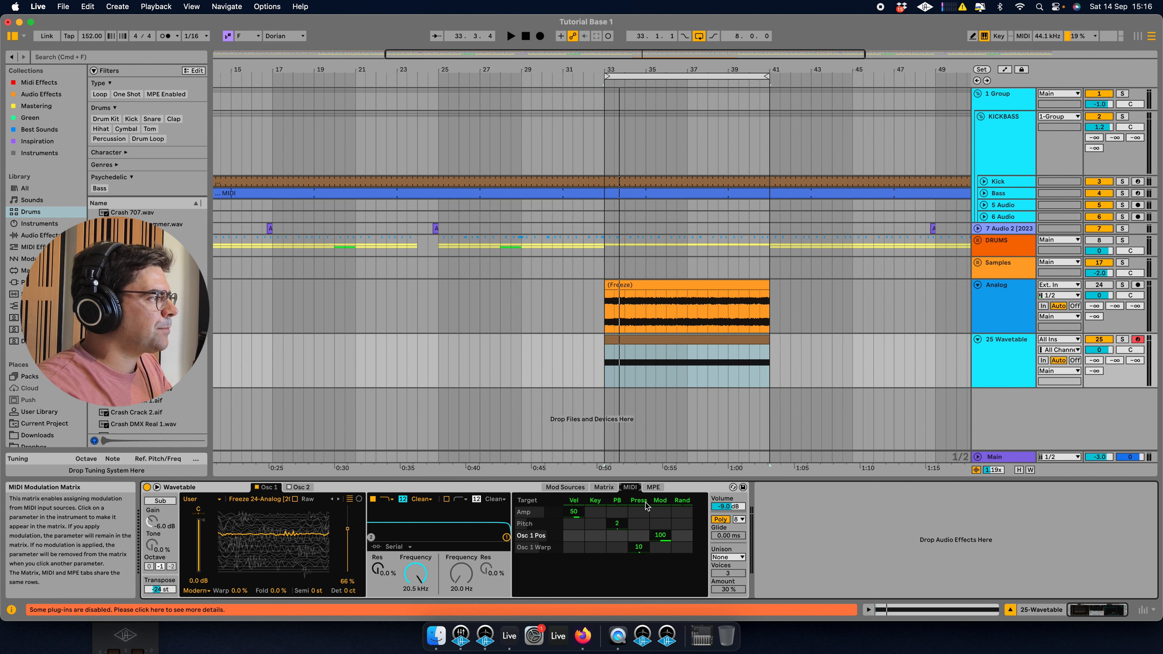
pyautogui.click(603, 487)
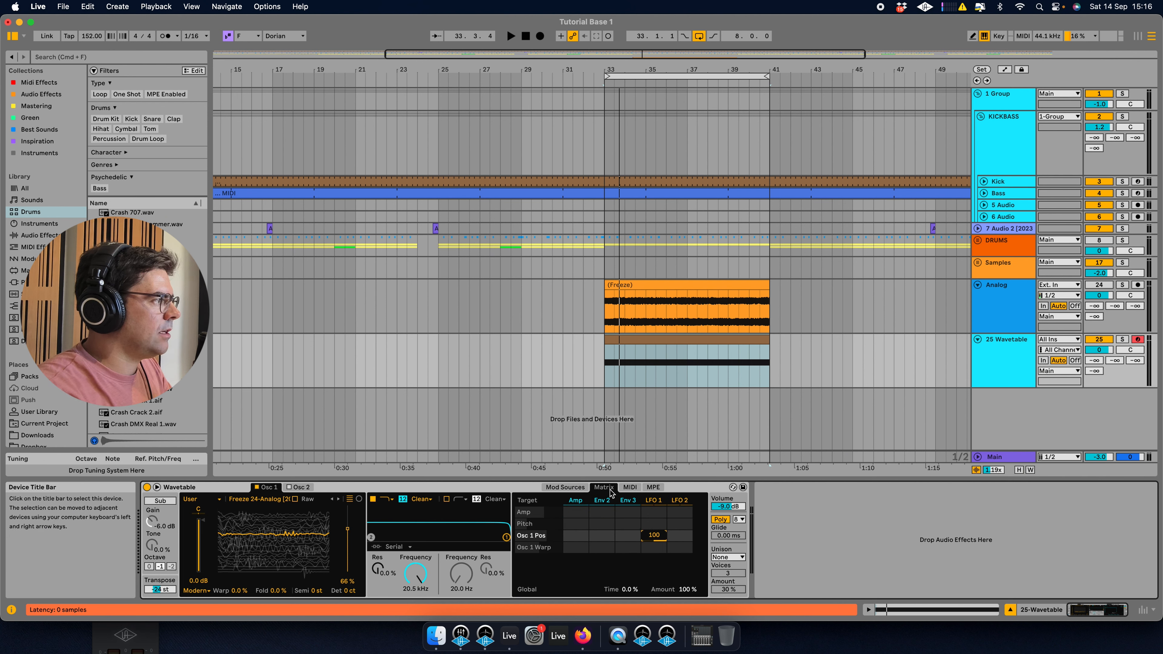
pyautogui.click(565, 487)
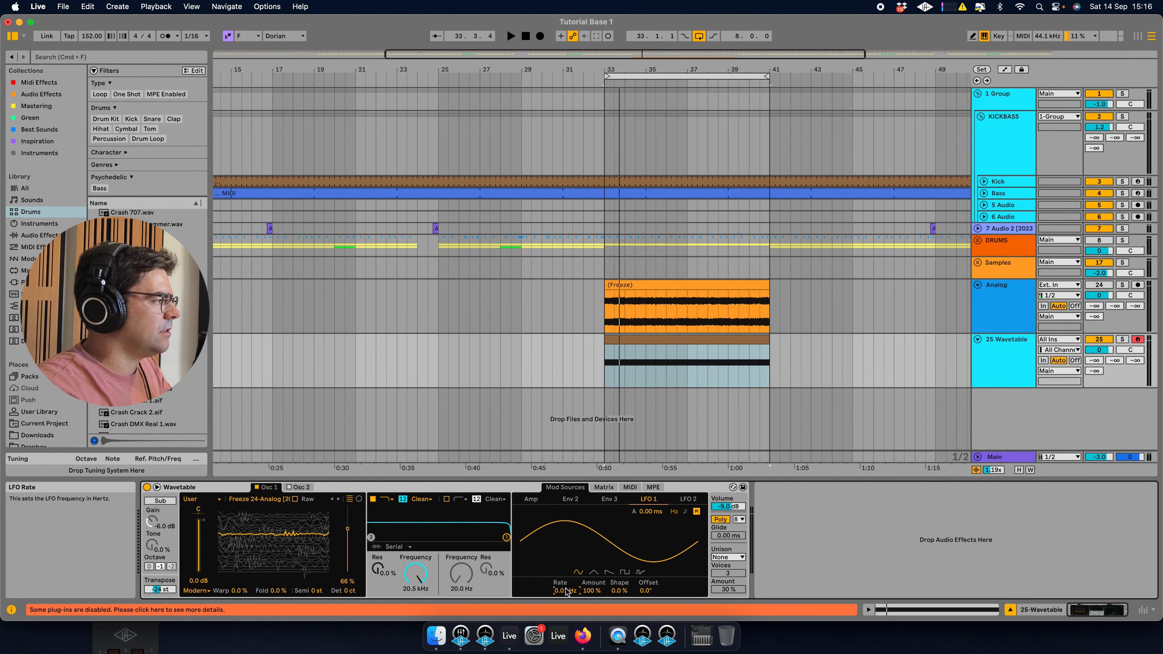
pyautogui.press('space')
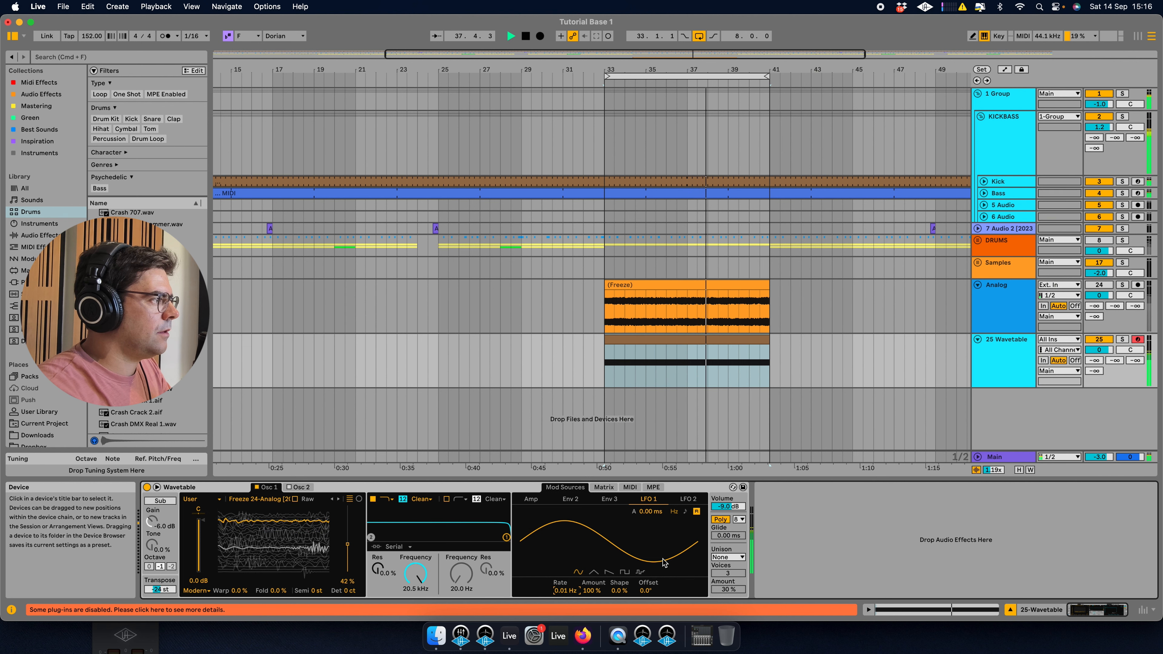
# Try raising LFO 1's rate to 0.07 Hz while playing, then undo the change.
pyautogui.press('space')
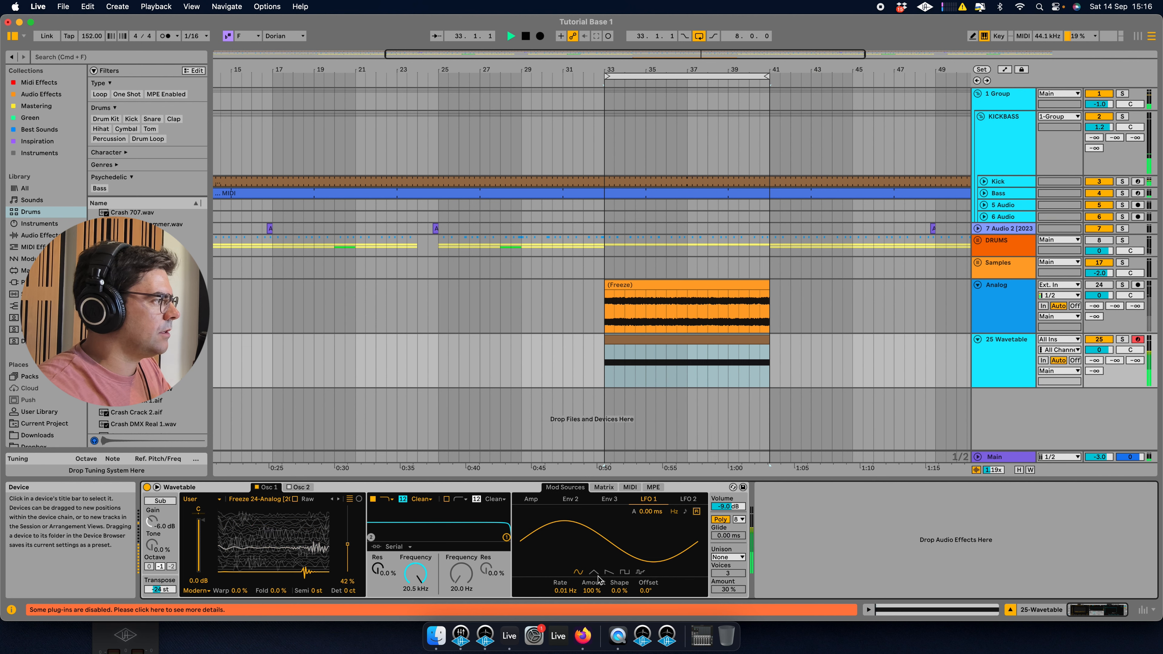
pyautogui.press('space')
pyautogui.moveTo(566, 590); pyautogui.dragTo(565, 580)
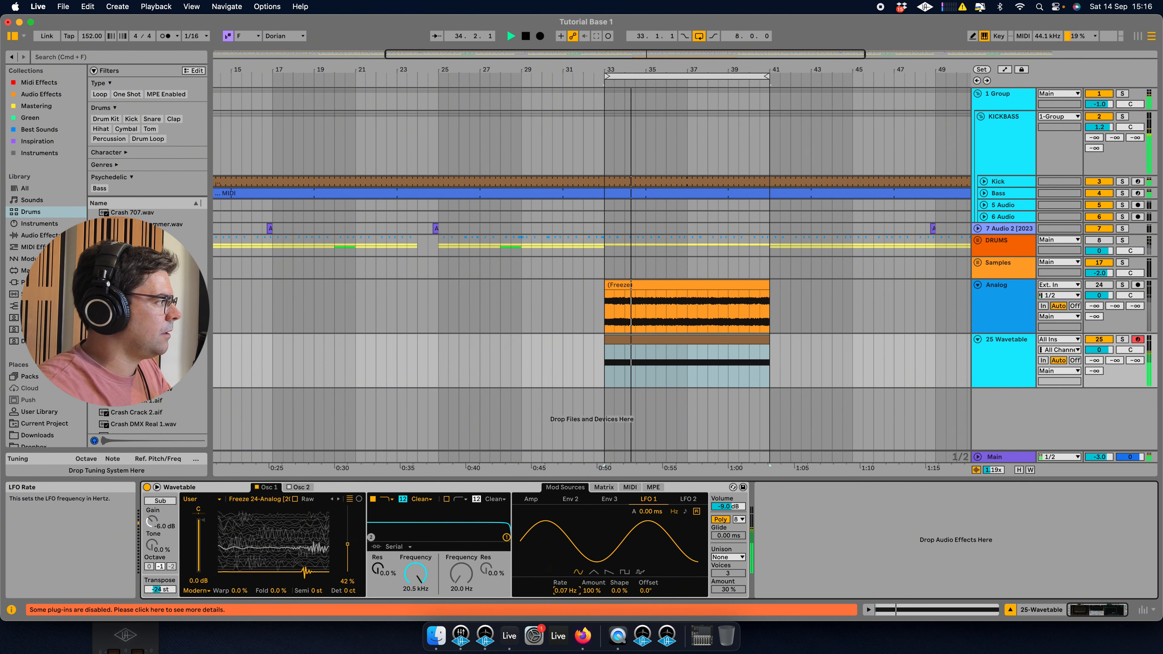
pyautogui.press('space')
pyautogui.press('space')
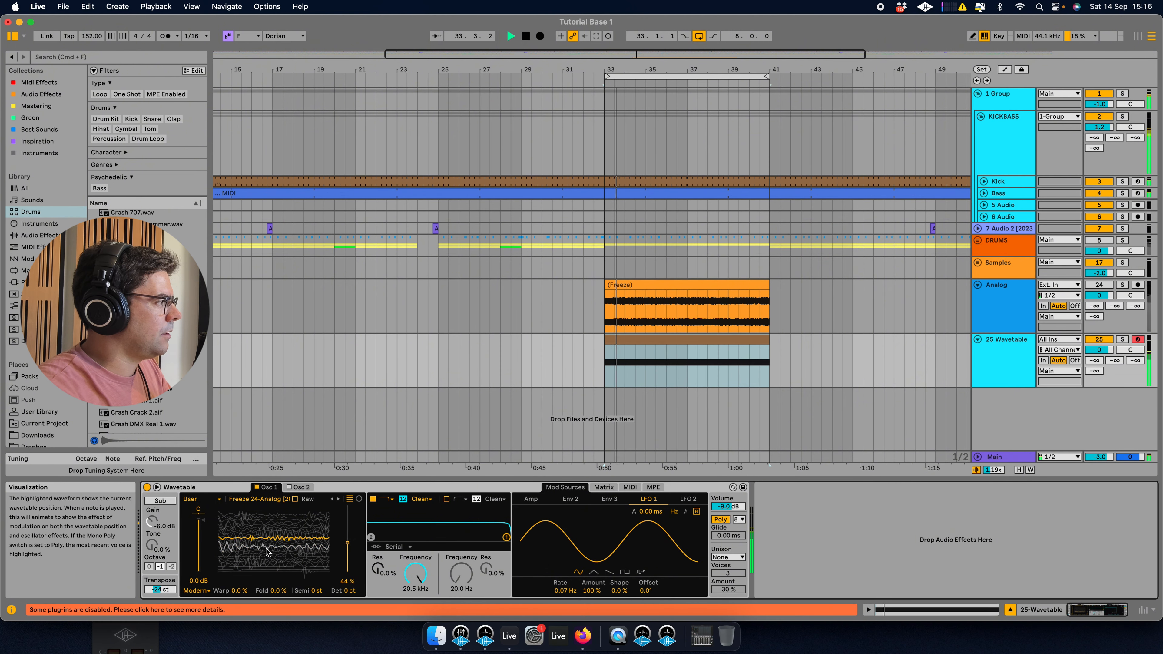
pyautogui.press('super+z')
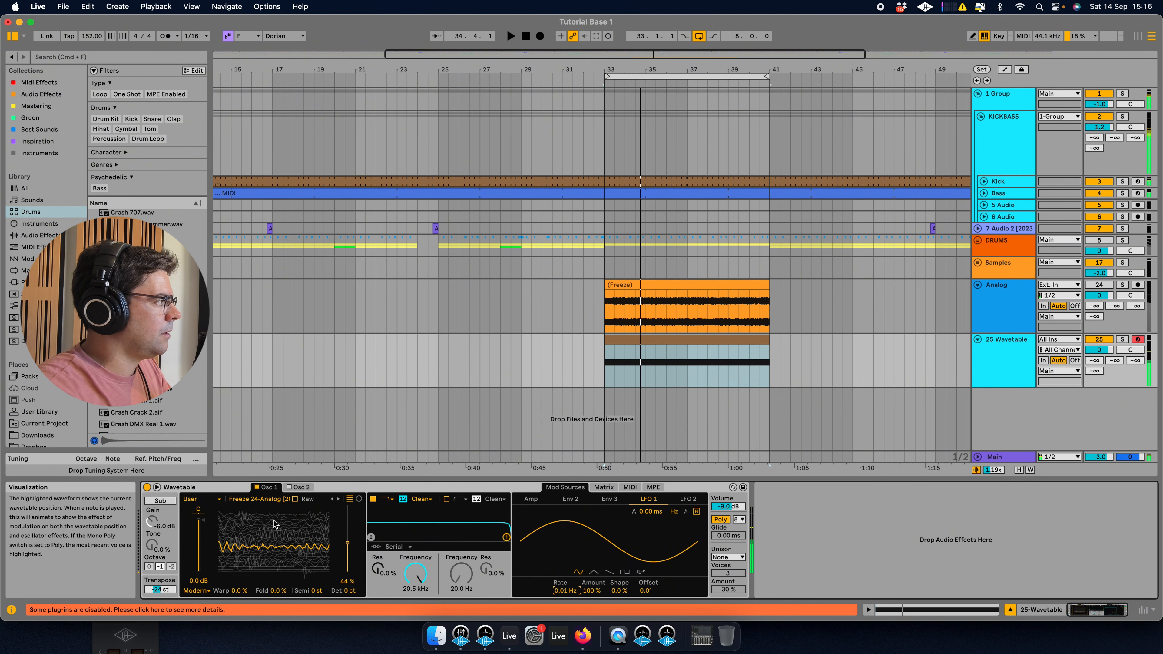
# Set the wavetable position to about 40% while auditioning the sound.
pyautogui.press('space')
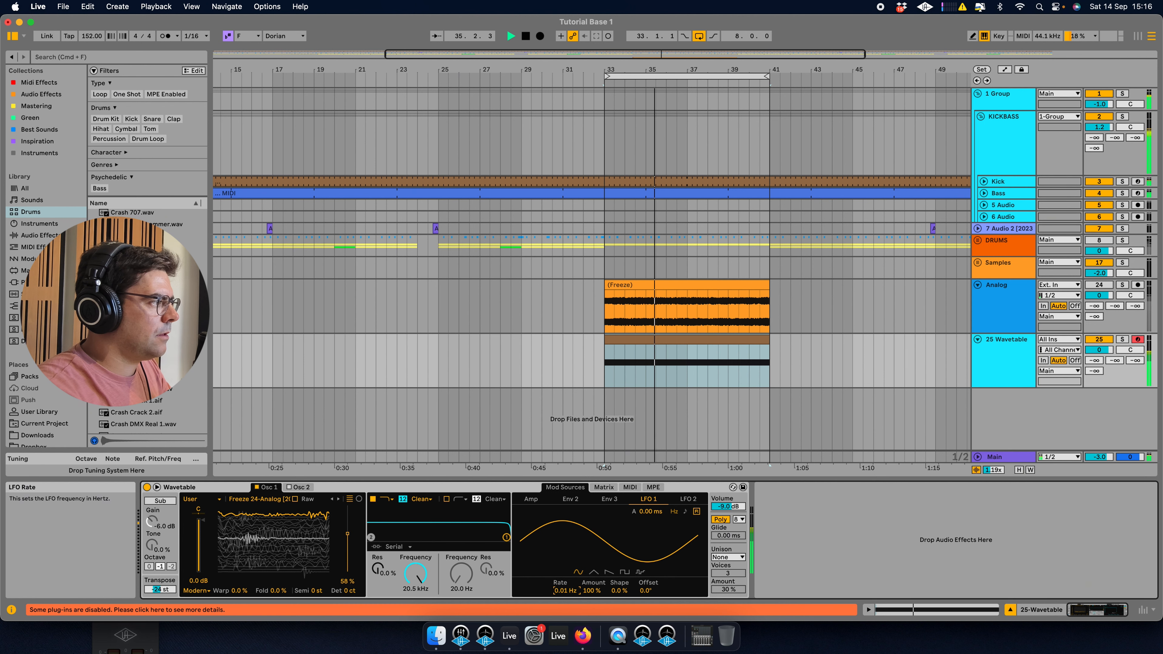
pyautogui.moveTo(565, 591)
pyautogui.mouseDown()
pyautogui.moveTo(565, 577)
pyautogui.moveTo(565, 595)
pyautogui.mouseUp()
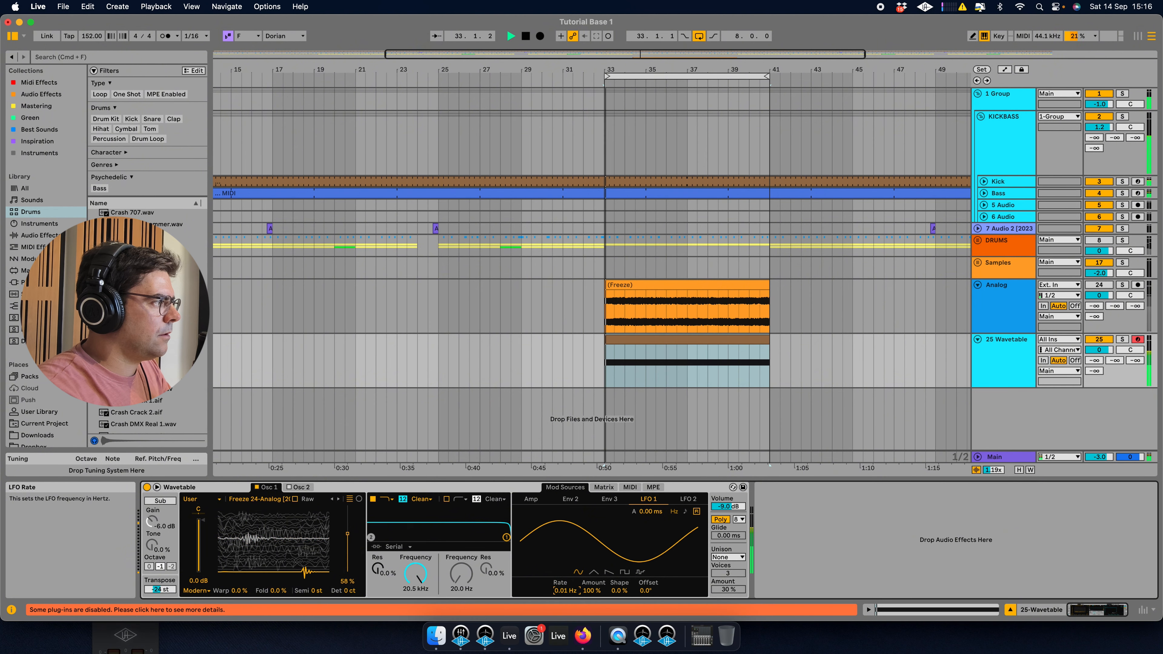
pyautogui.press('space')
pyautogui.moveTo(347, 534); pyautogui.dragTo(347, 545)
pyautogui.press('space')
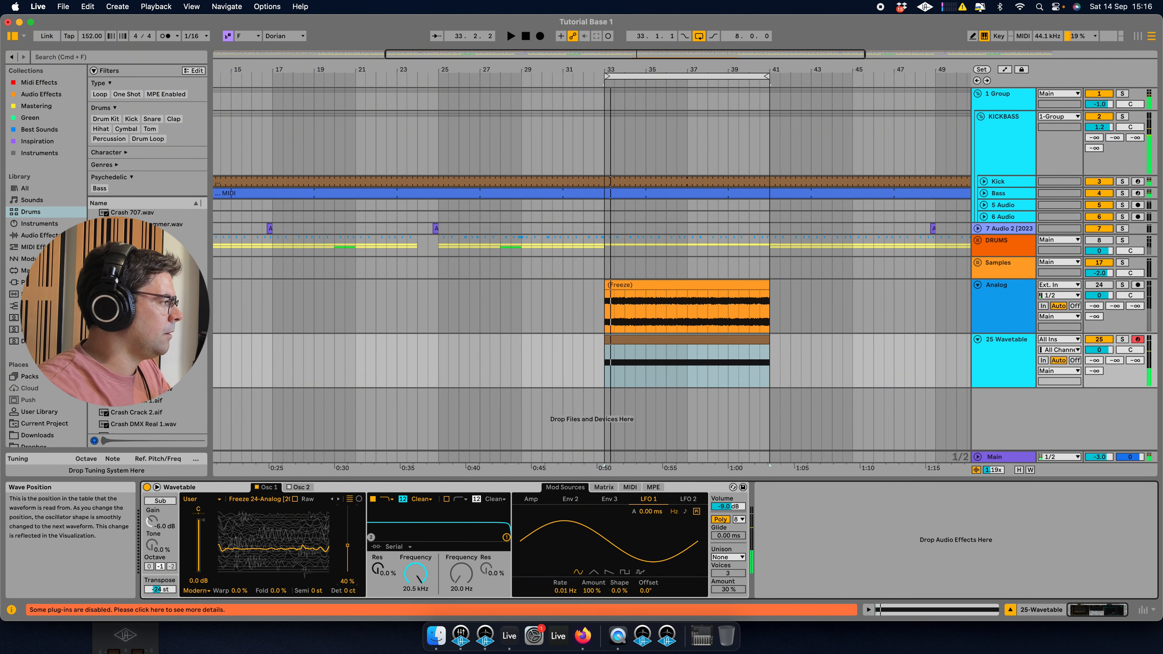
# Set LFO 1's rate to 0.02 Hz and its amount to 16%.
pyautogui.click(615, 487)
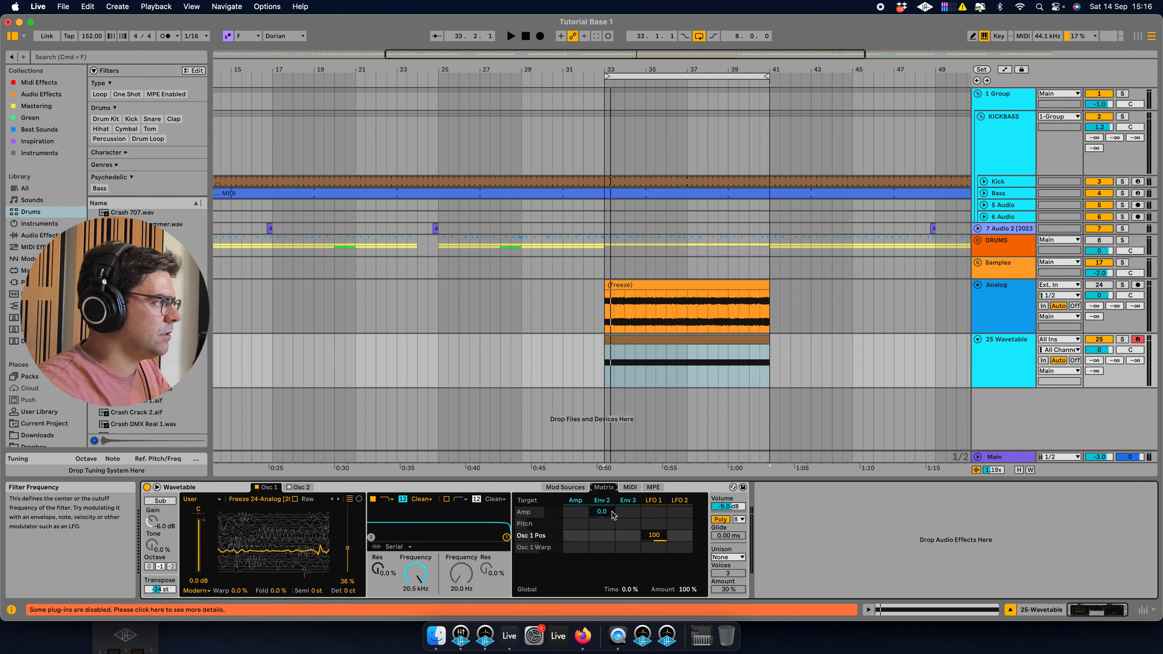
pyautogui.click(565, 487)
pyautogui.press('space')
pyautogui.moveTo(575, 591); pyautogui.dragTo(593, 612)
pyautogui.press('space')
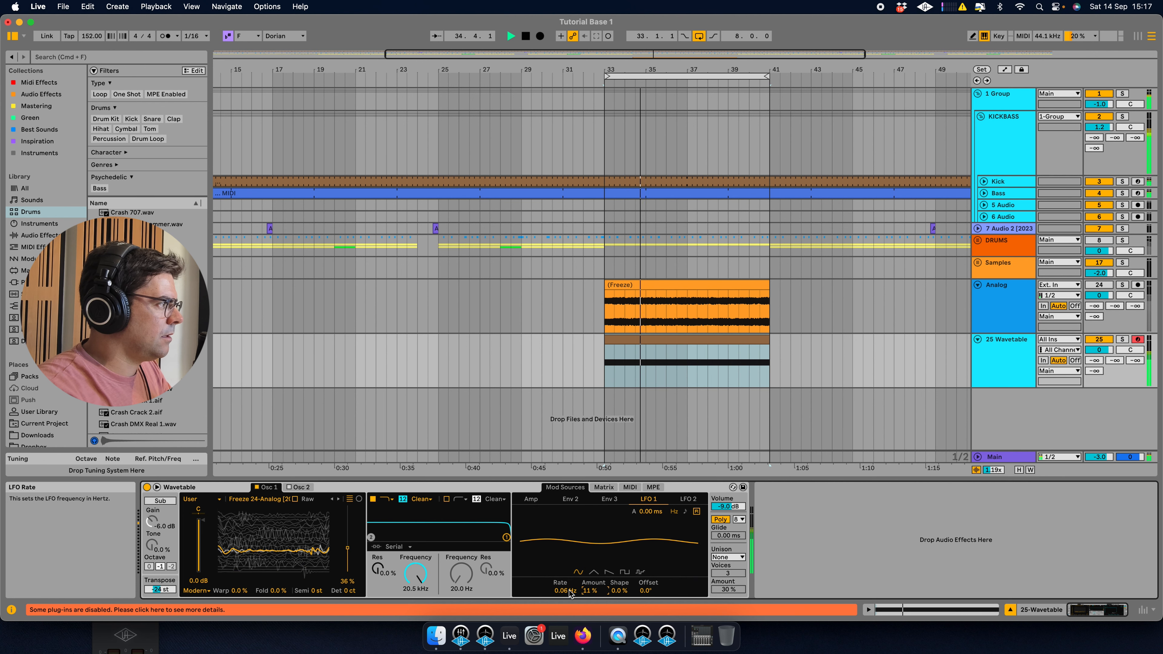
pyautogui.moveTo(565, 591); pyautogui.dragTo(565, 595)
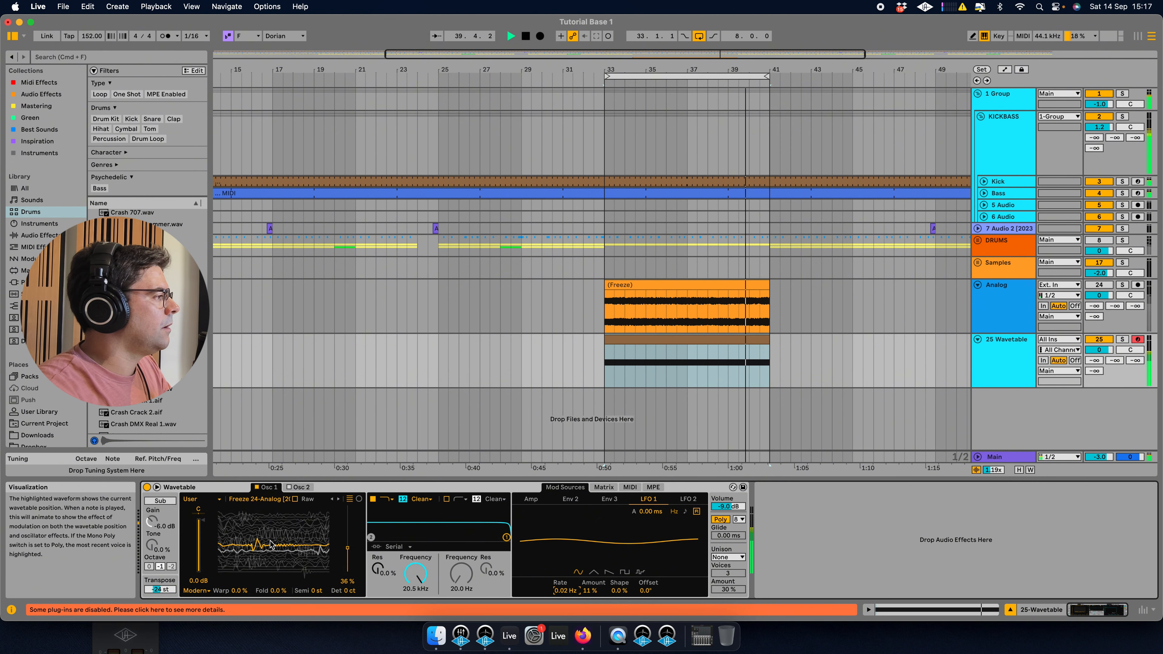
pyautogui.moveTo(560, 591)
pyautogui.mouseDown()
pyautogui.moveTo(589, 586)
pyautogui.moveTo(560, 594)
pyautogui.mouseUp()
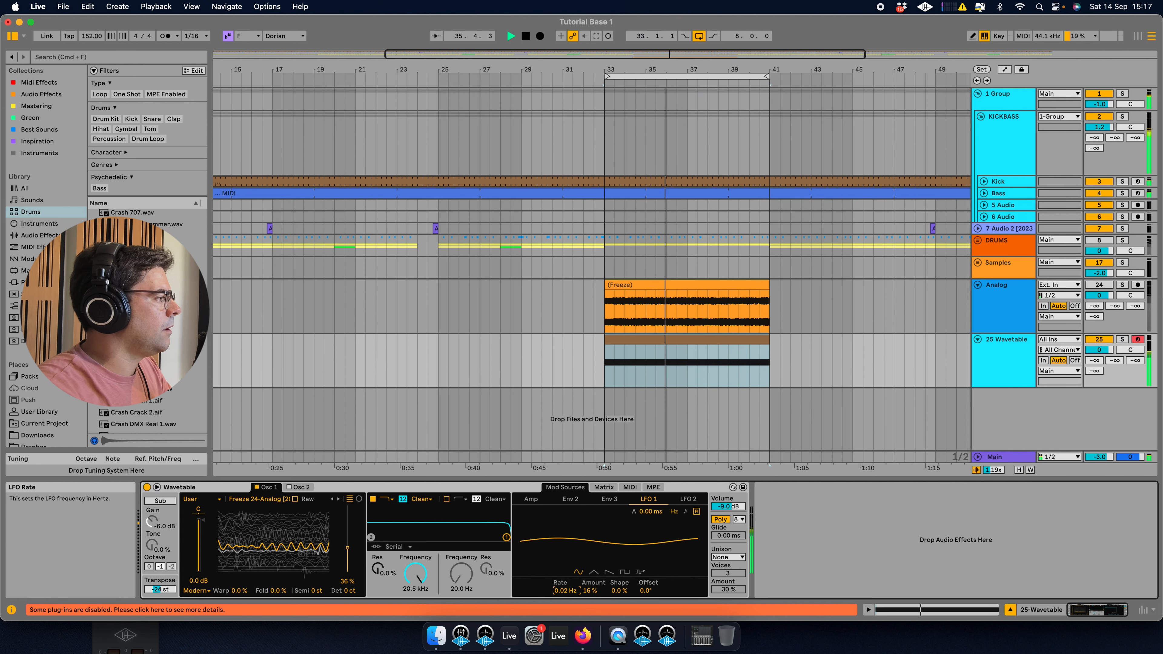
# Solo the Wavetable track and add a Reverb device after Wavetable.
pyautogui.click(1121, 339)
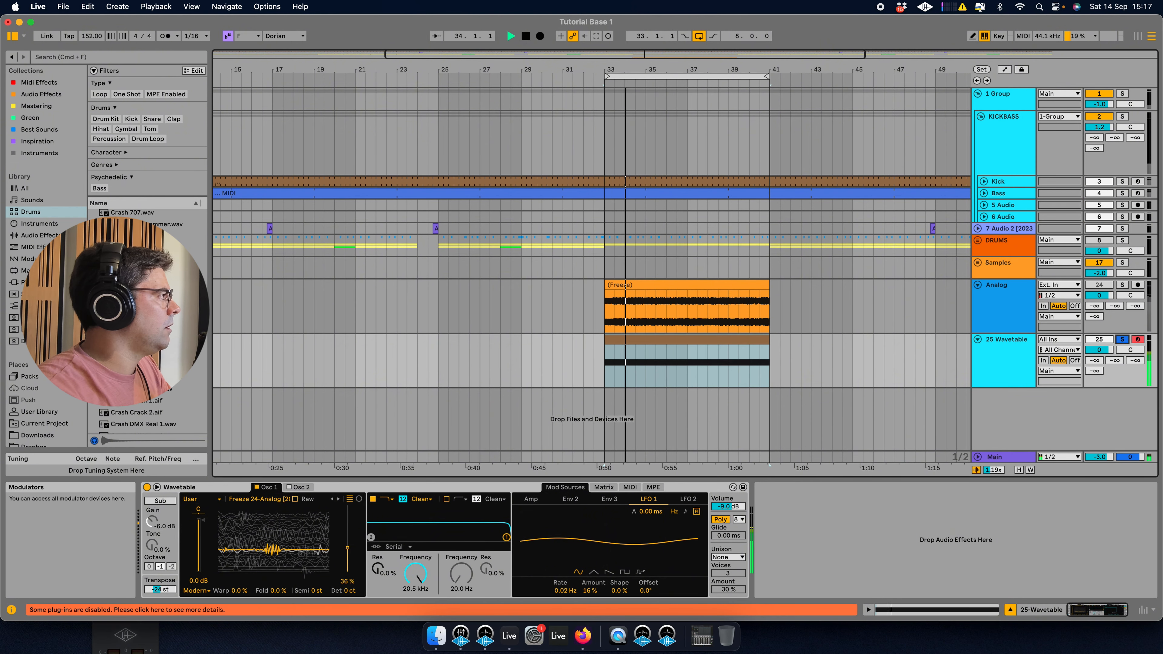
pyautogui.click(39, 235)
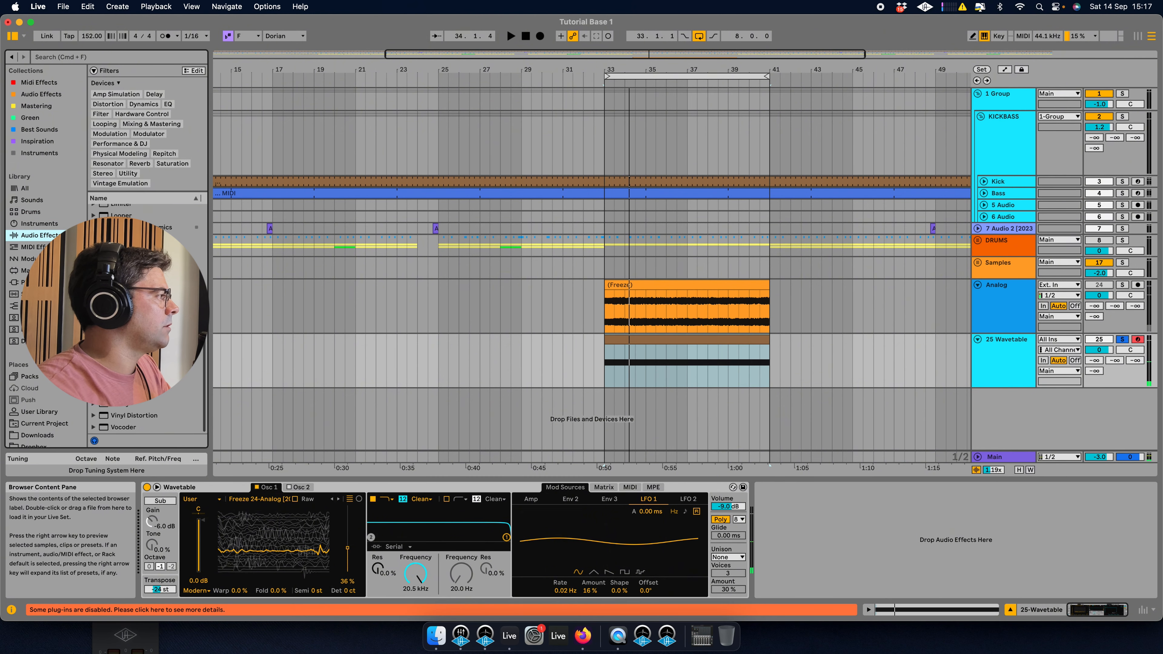
pyautogui.doubleClick(122, 310)
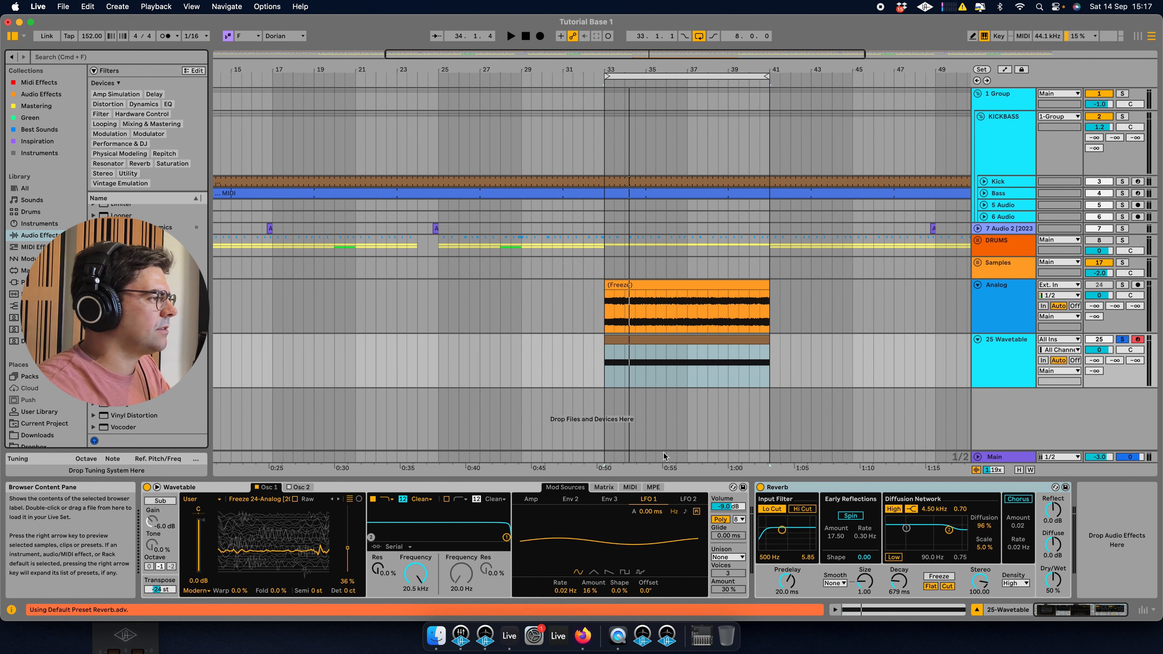
# Set the Reverb's decay to 16.5 s while playing the section.
pyautogui.press('space')
pyautogui.moveTo(898, 581); pyautogui.dragTo(898, 557)
pyautogui.press('space')
pyautogui.press('space')
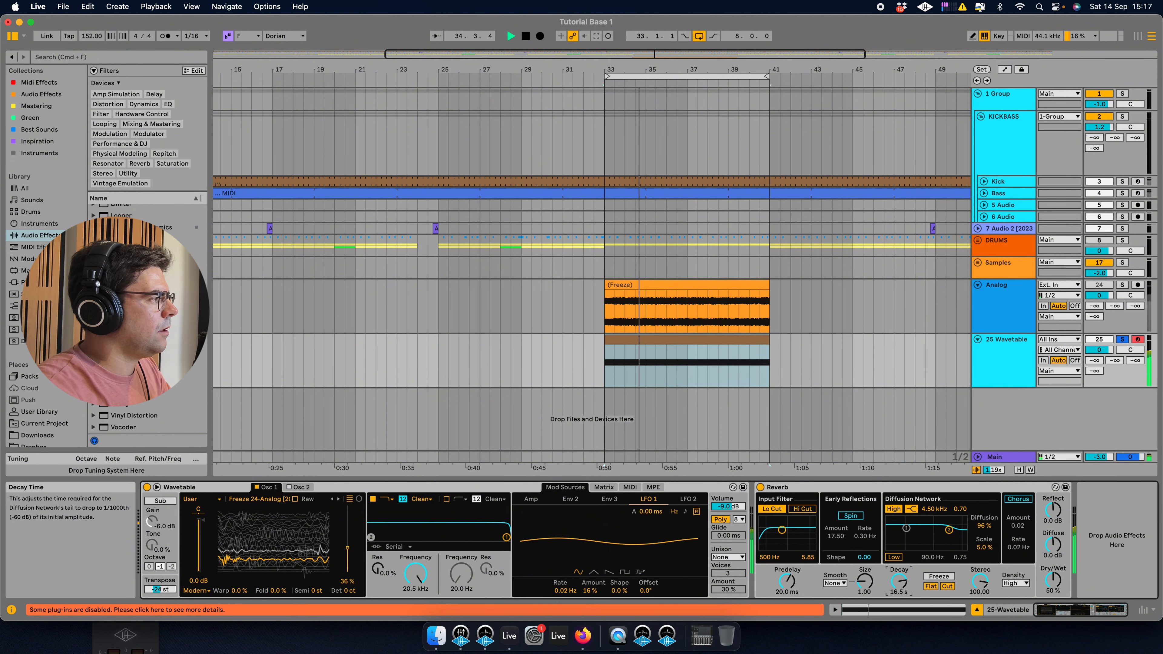
# Change filter 1's type and sweep its frequency down to 20.0 Hz while playing.
pyautogui.click(387, 503)
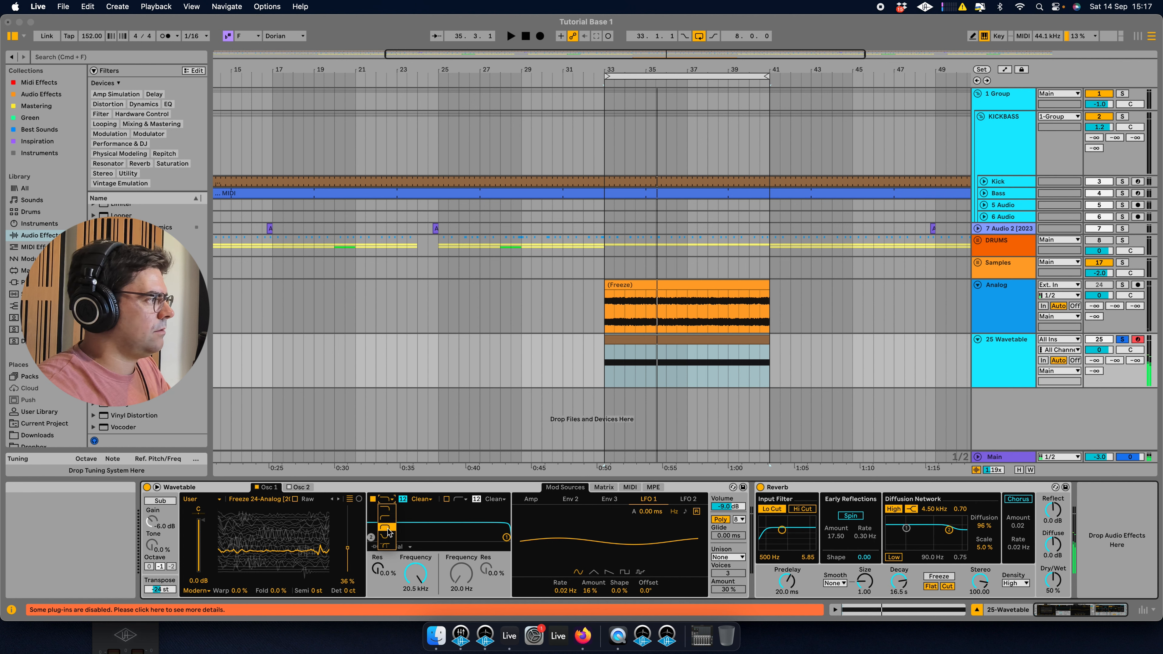
pyautogui.click(386, 518)
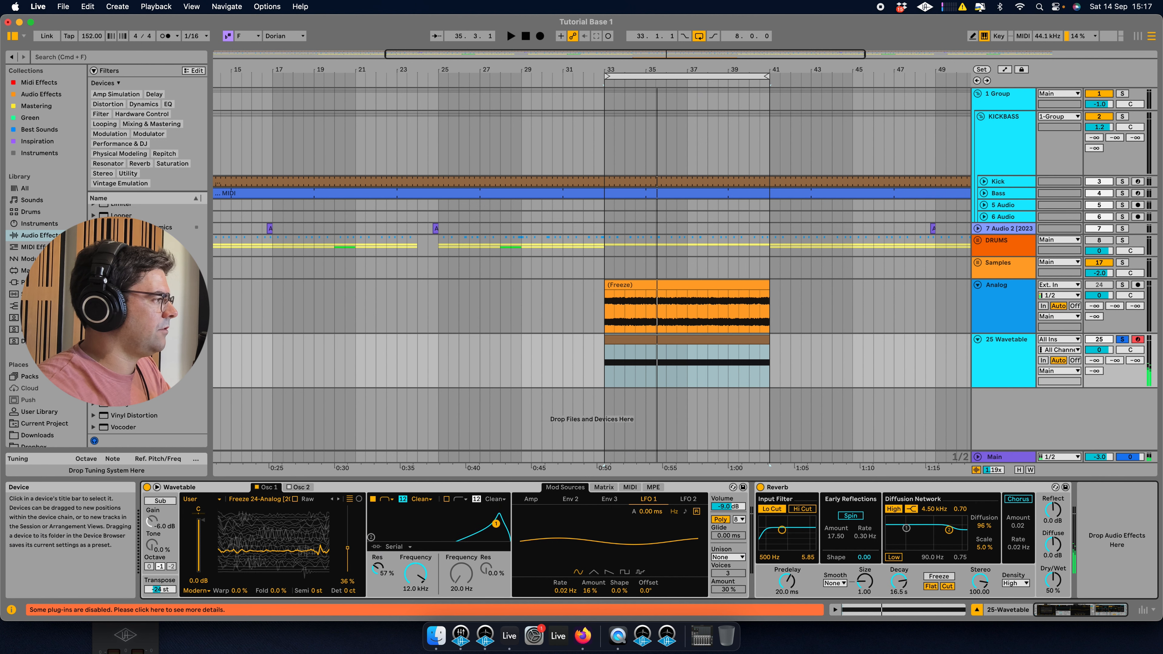
pyautogui.press('space')
pyautogui.moveTo(496, 522); pyautogui.dragTo(411, 524)
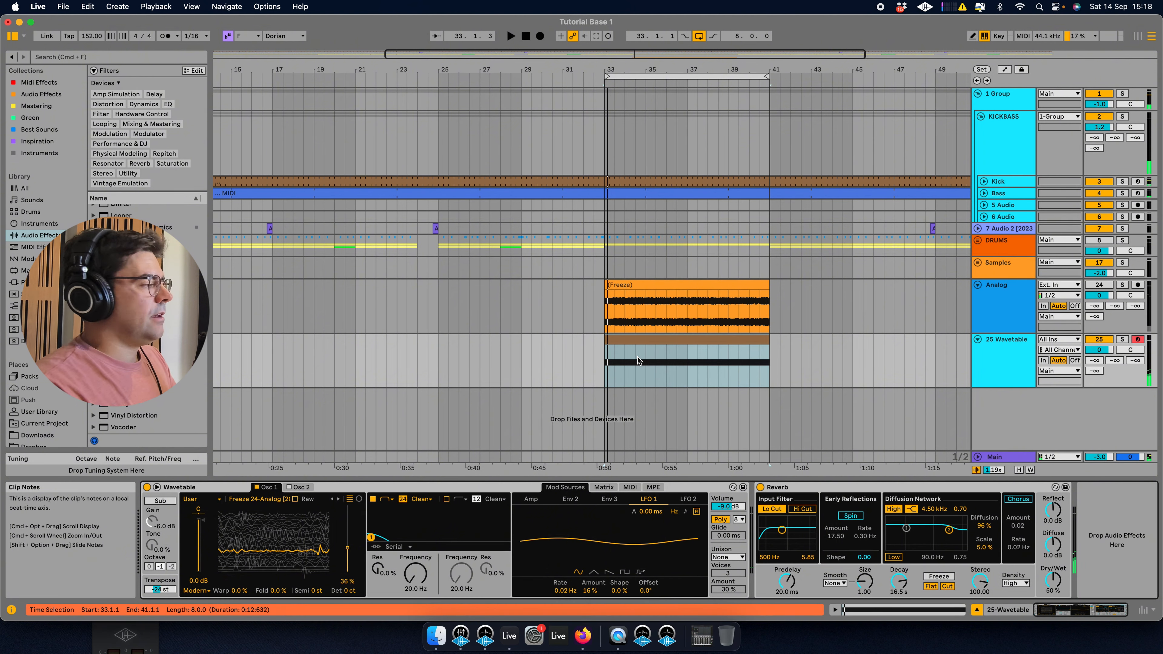
# Delete the Reverb and add an Arpeggiator in front of Wavetable.
pyautogui.click(808, 489)
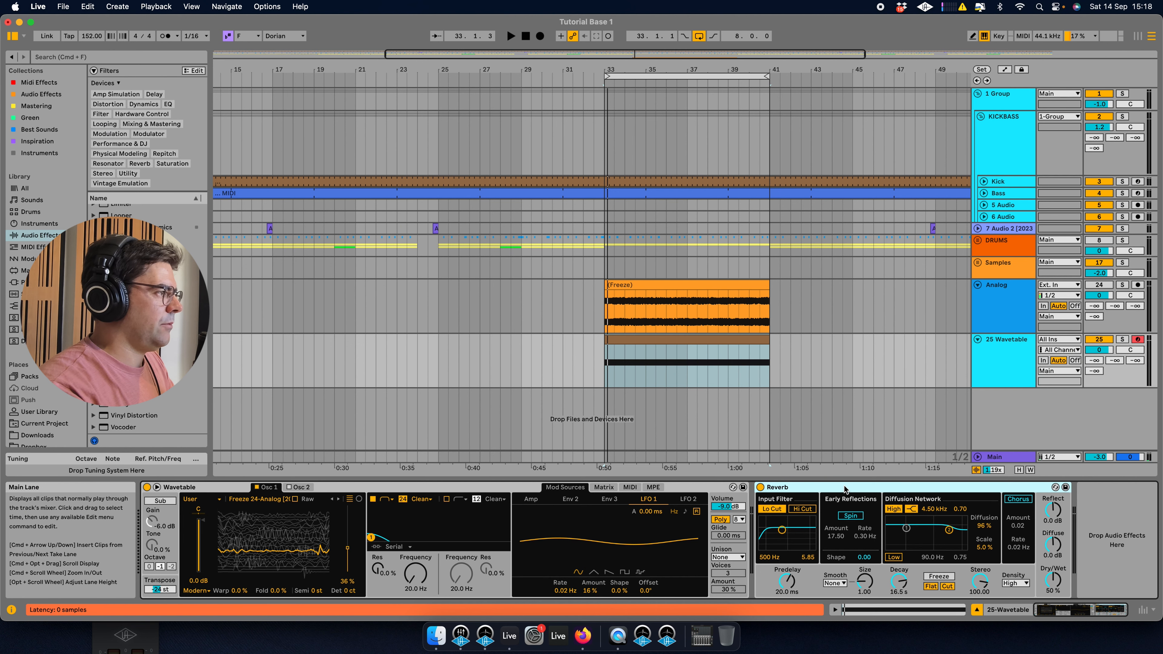
pyautogui.press('Delete')
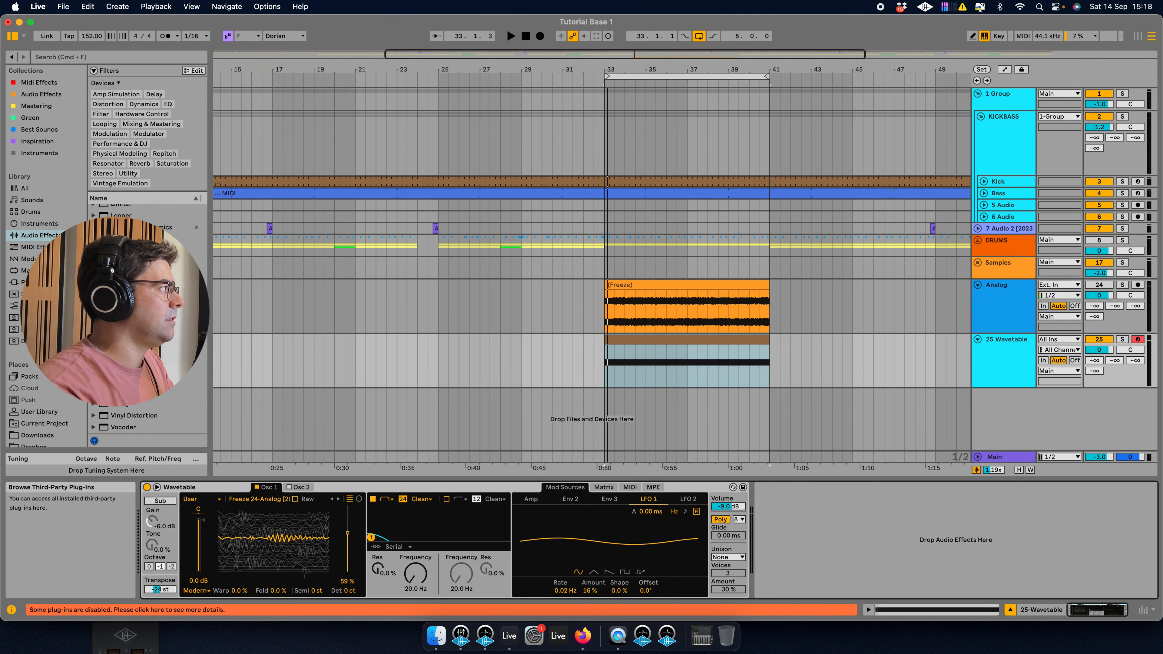
pyautogui.click(50, 224)
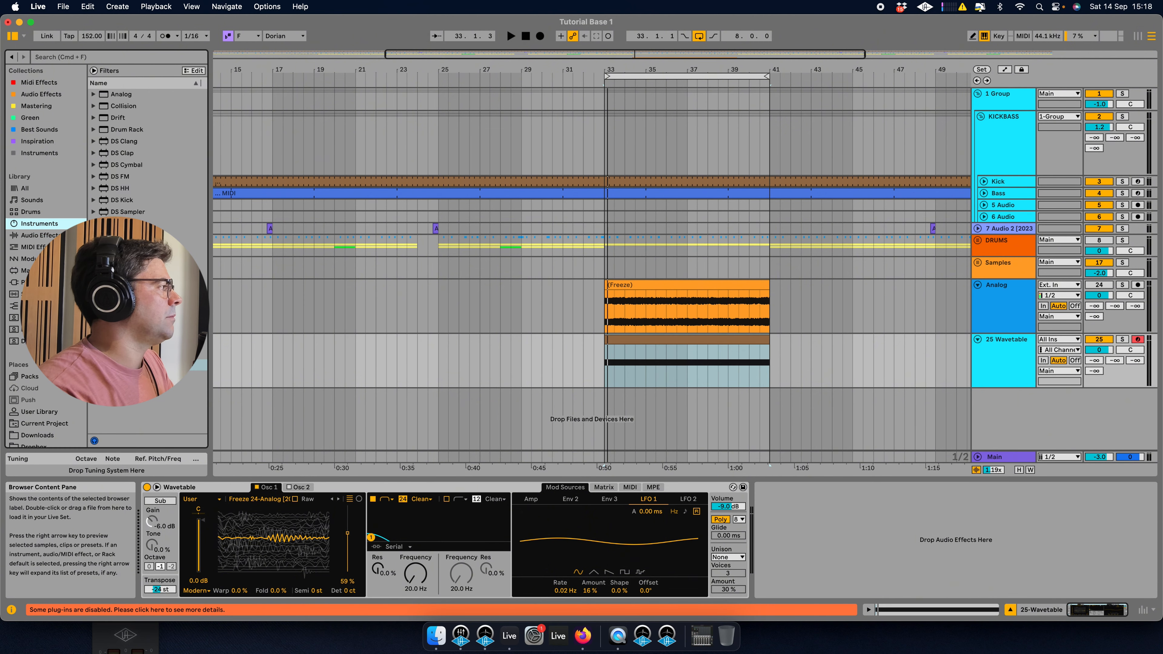
pyautogui.click(50, 247)
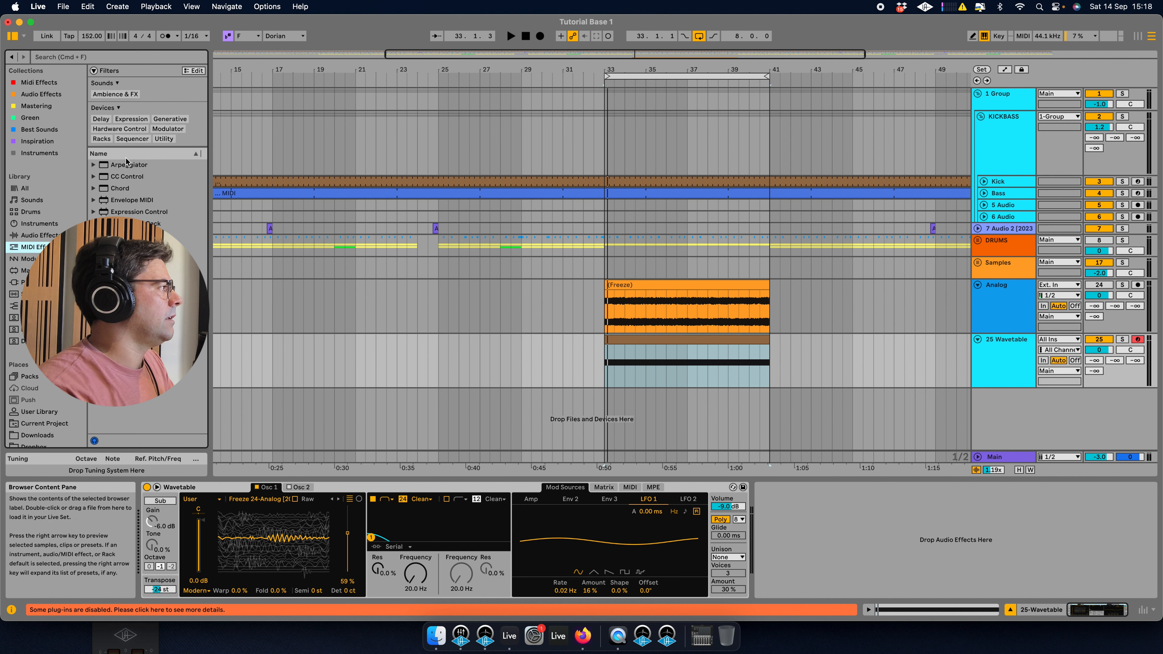
pyautogui.moveTo(127, 169); pyautogui.dragTo(156, 524)
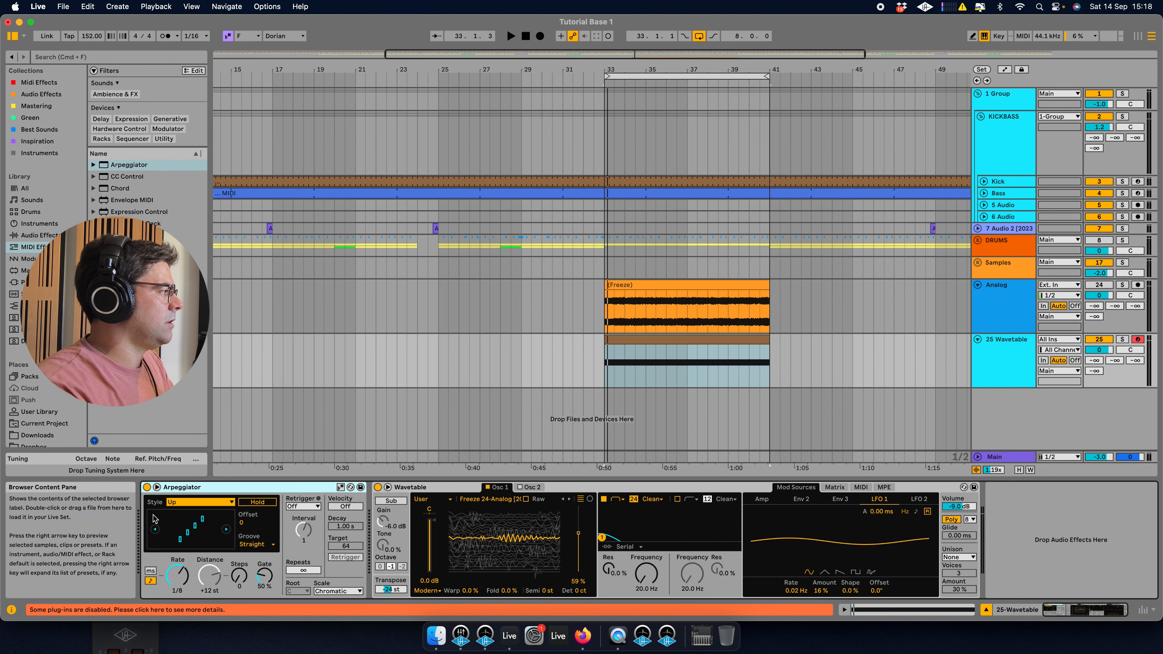
# Switch filter 1 off and set the Arpeggiator rate to 1/16 while auditioning.
pyautogui.press('space')
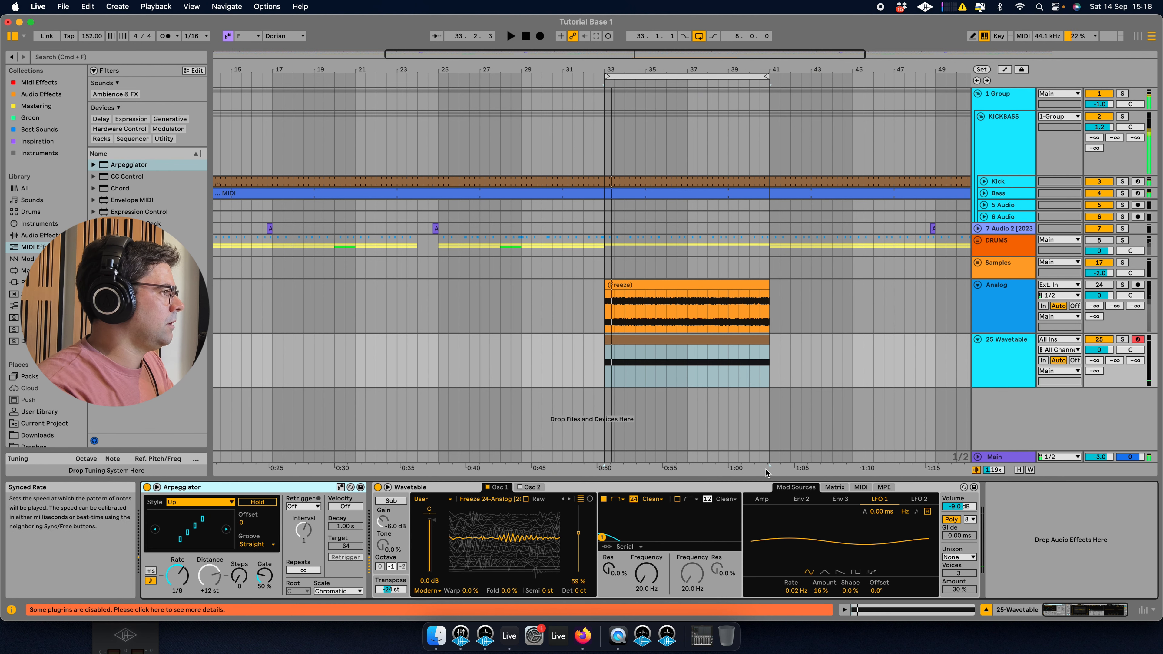
pyautogui.click(604, 499)
pyautogui.press('space')
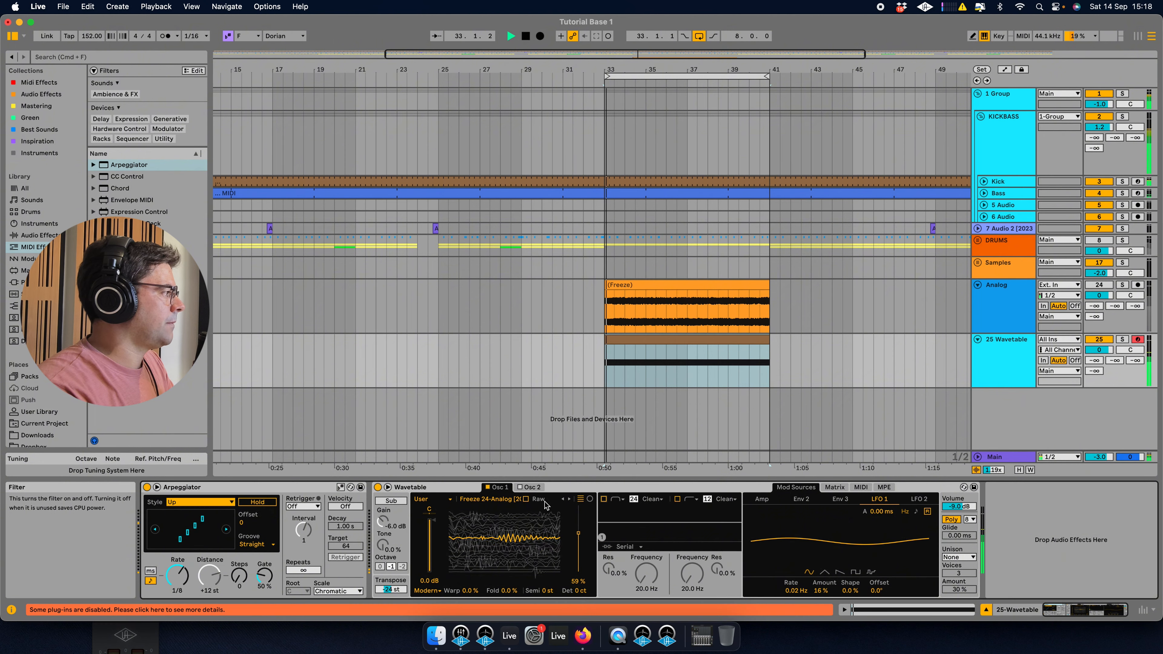
pyautogui.press('space')
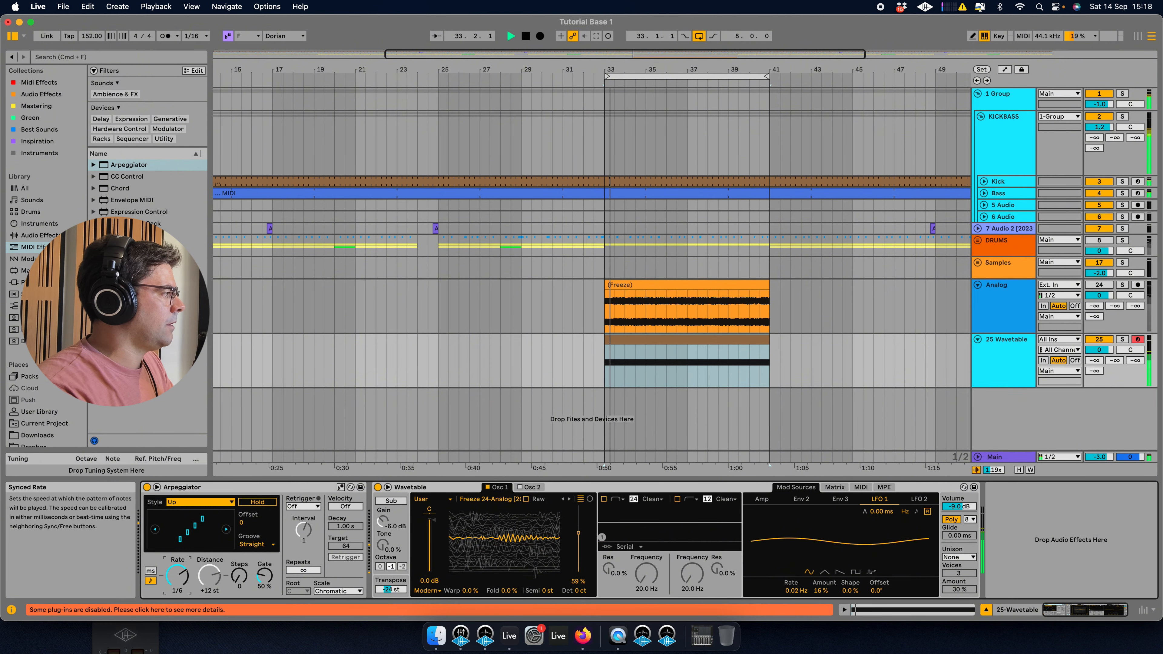
pyautogui.moveTo(177, 575)
pyautogui.mouseDown()
pyautogui.moveTo(177, 588)
pyautogui.moveTo(187, 580)
pyautogui.mouseUp()
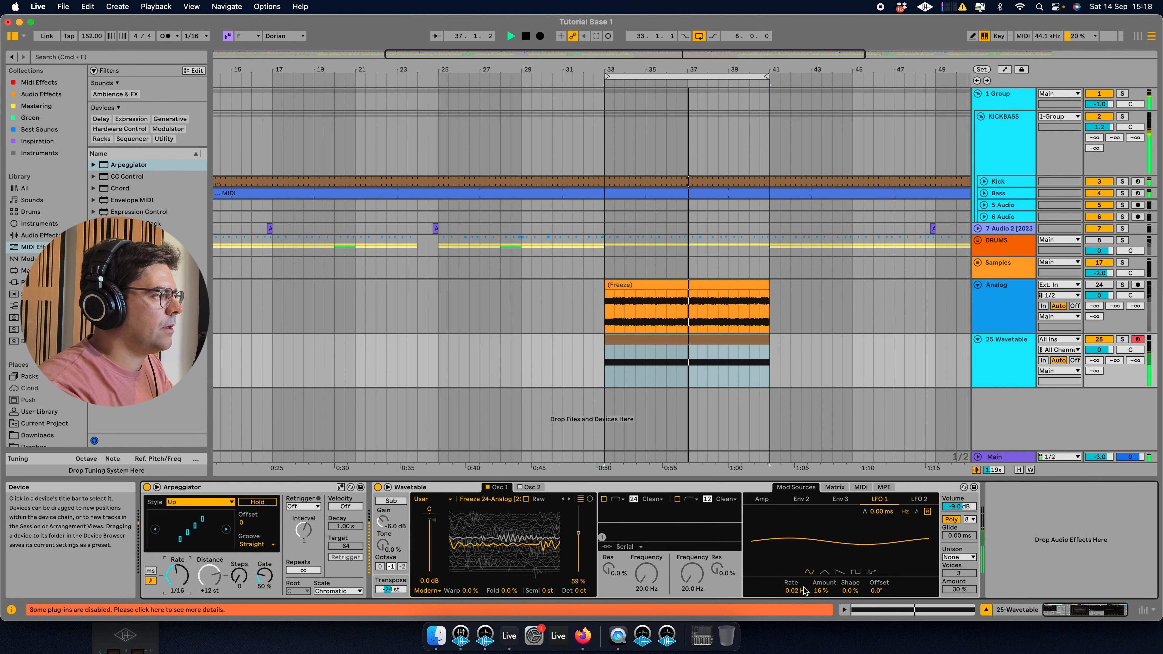
pyautogui.moveTo(804, 590)
pyautogui.mouseDown()
pyautogui.moveTo(804, 580)
pyautogui.moveTo(804, 592)
pyautogui.mouseUp()
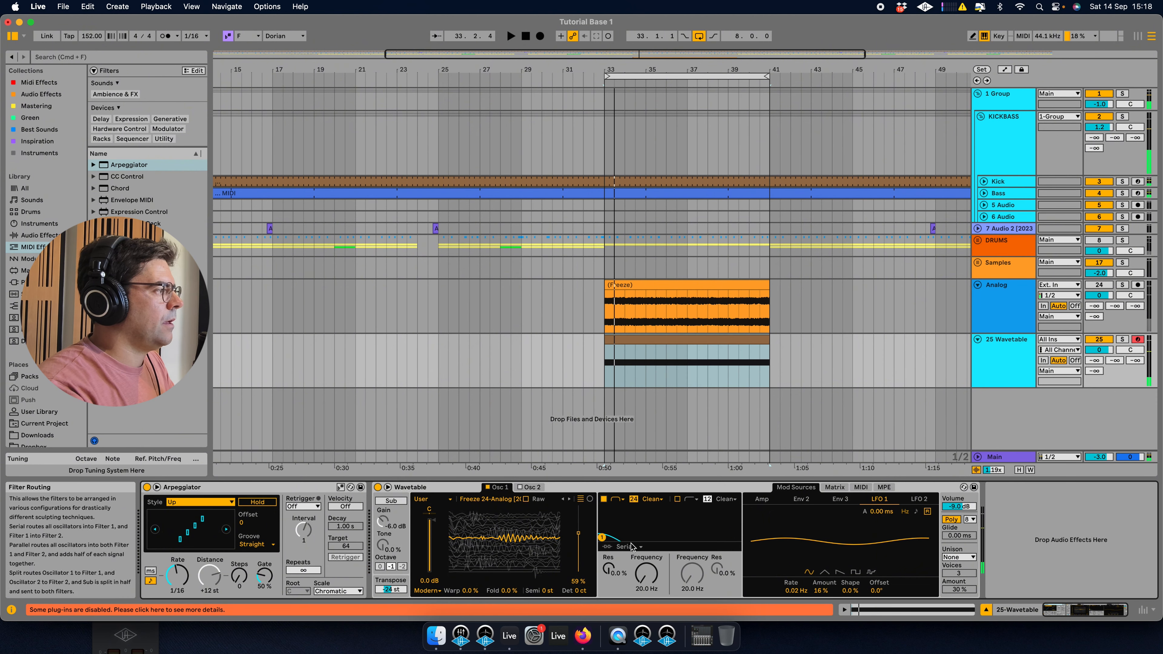
# Choose a new filter 1 type and set it to 640 Hz with 62% resonance.
pyautogui.click(618, 499)
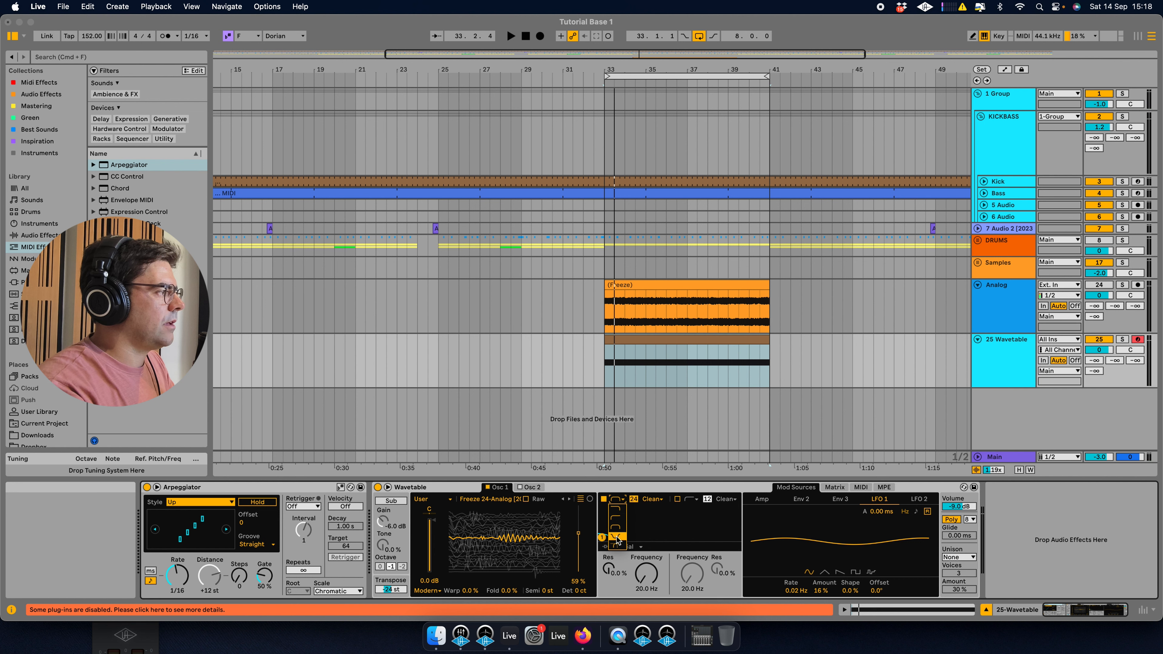
pyautogui.click(618, 519)
pyautogui.moveTo(602, 537); pyautogui.dragTo(669, 522)
pyautogui.press('space')
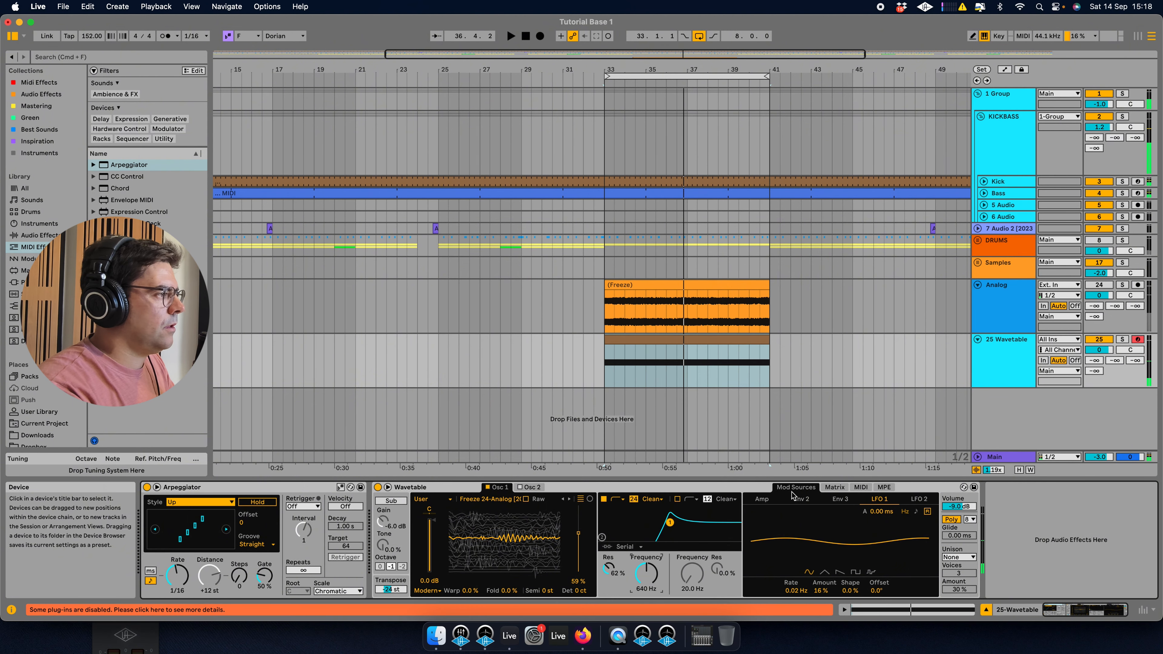
pyautogui.press('space')
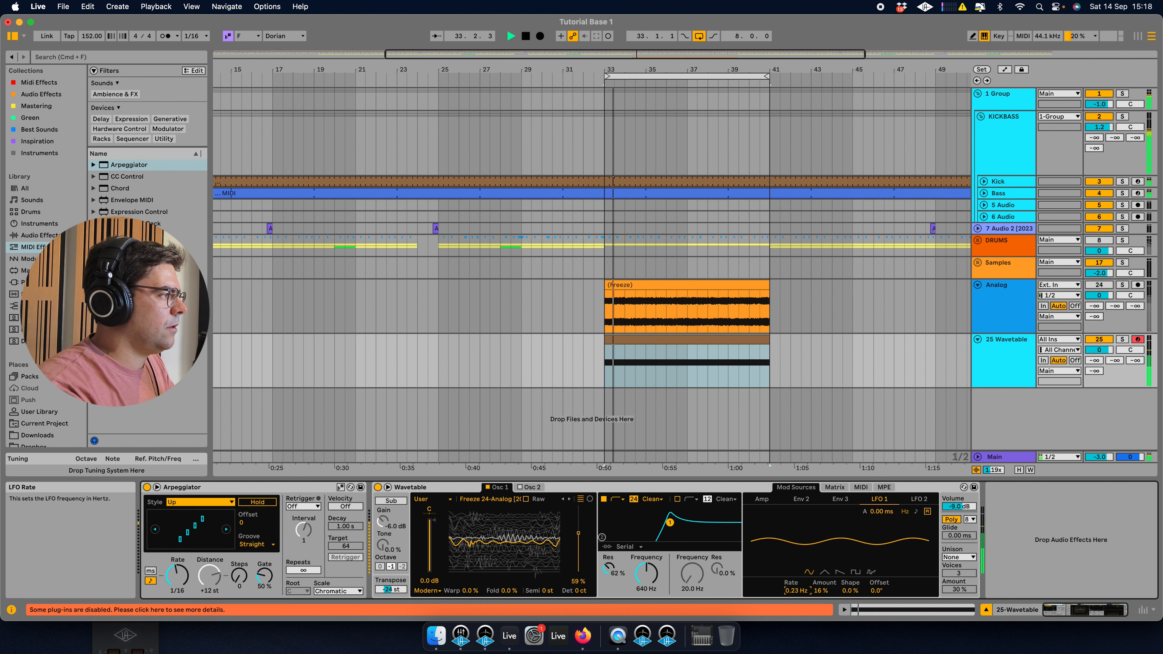
# Set LFO 1's rate to 0.01 Hz, then remove its wavetable-position assignment in the modulation matrix.
pyautogui.moveTo(795, 591); pyautogui.dragTo(796, 596)
pyautogui.press('space')
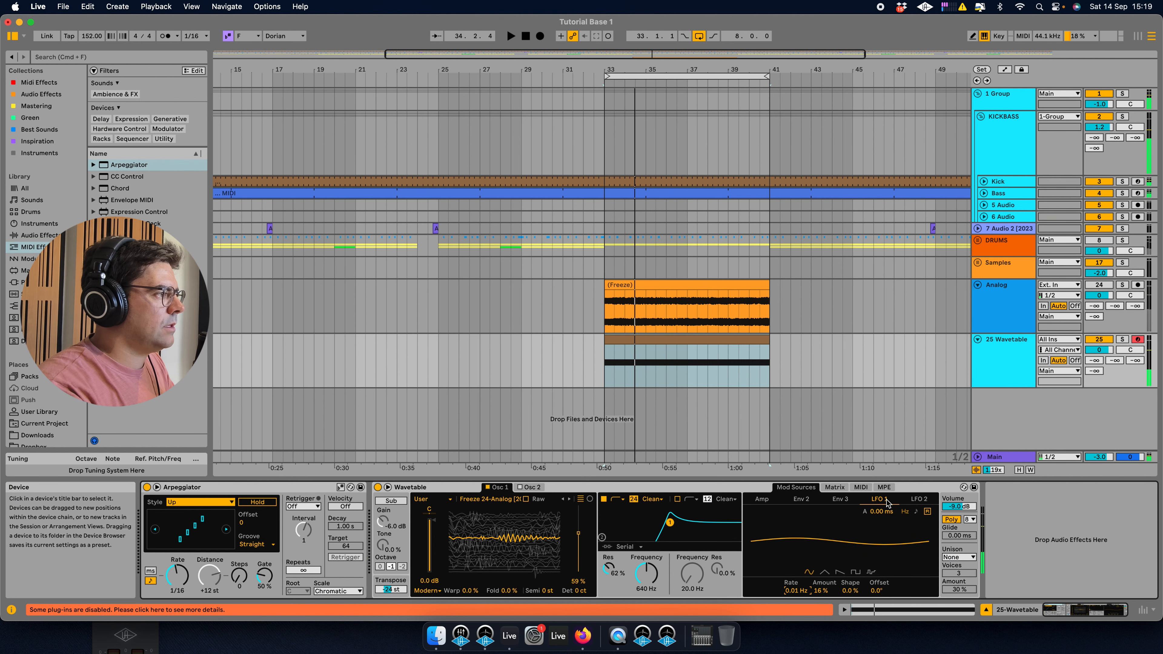
pyautogui.click(865, 488)
pyautogui.click(835, 488)
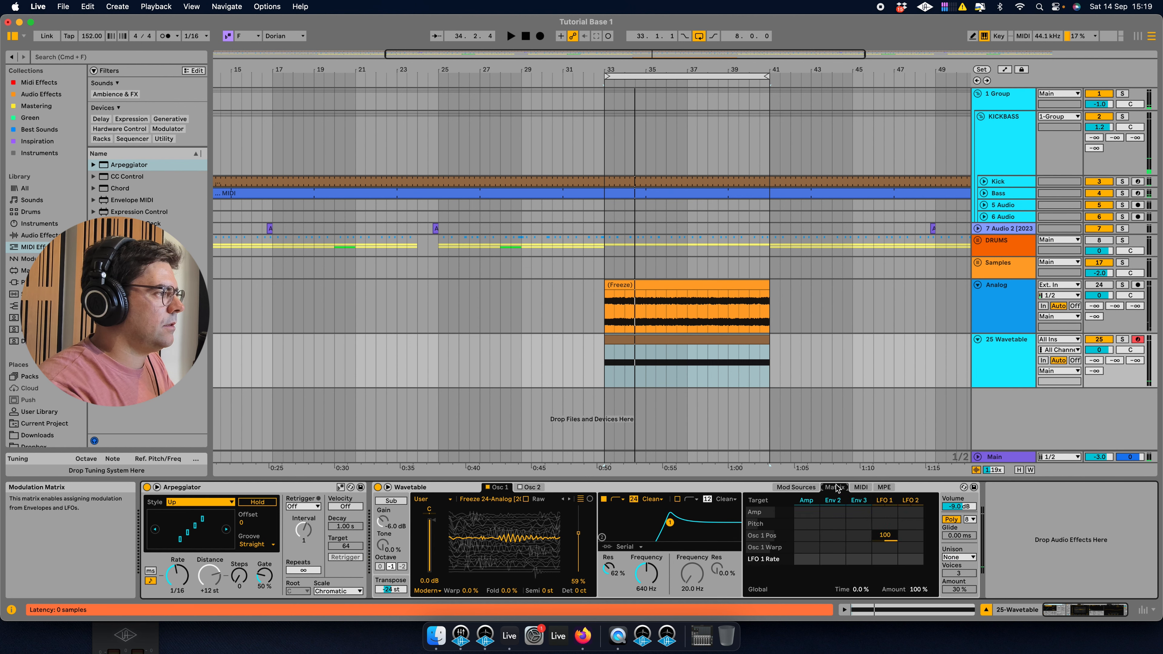
pyautogui.press('Delete')
pyautogui.press('space')
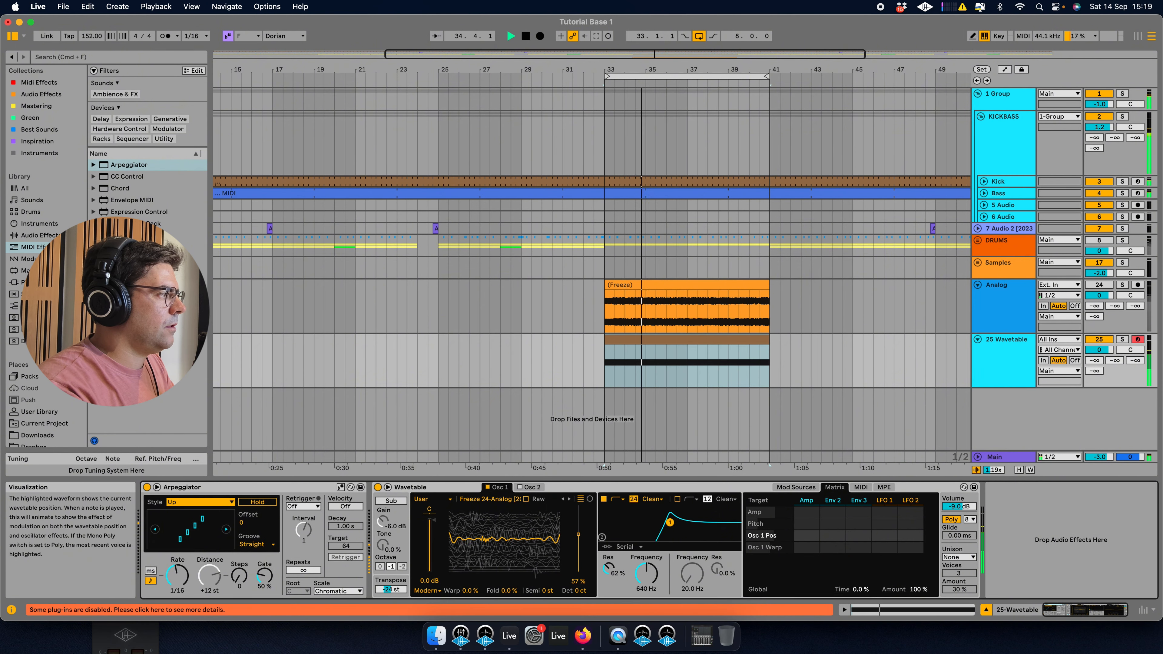
pyautogui.press('space')
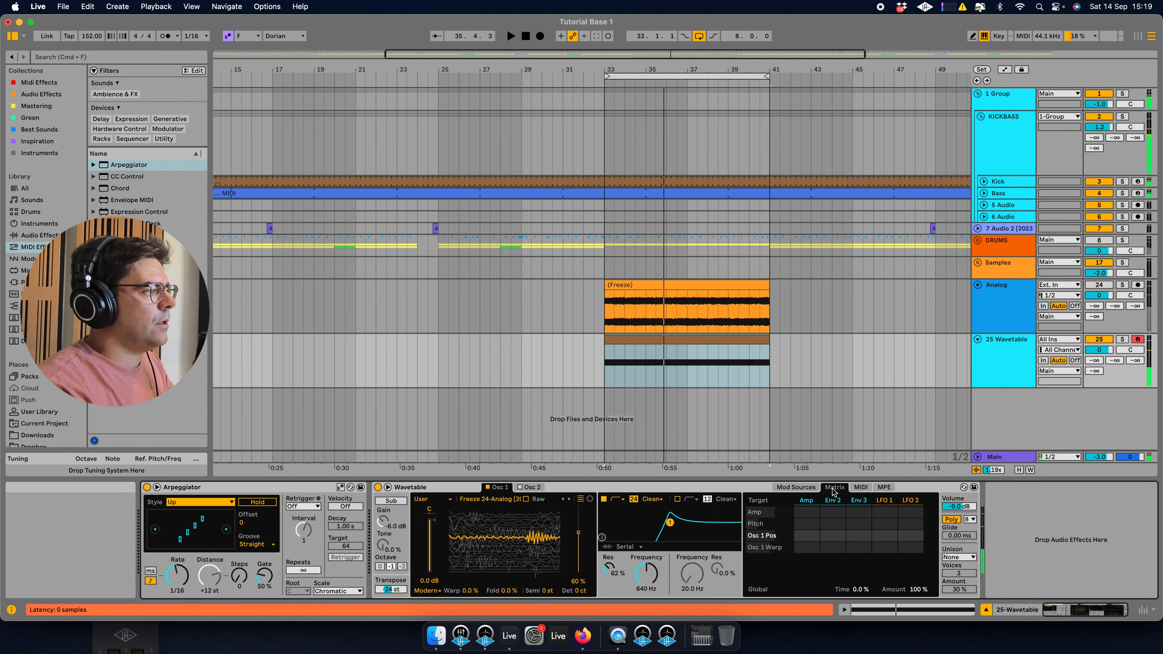
# In the MIDI modulation matrix, set Rand to Osc 1 Pos at 11 and to Filter 1 Freq at -17.
pyautogui.click(861, 487)
pyautogui.press('space')
pyautogui.moveTo(913, 535); pyautogui.dragTo(914, 598)
pyautogui.click(646, 573)
pyautogui.doubleClick(917, 550)
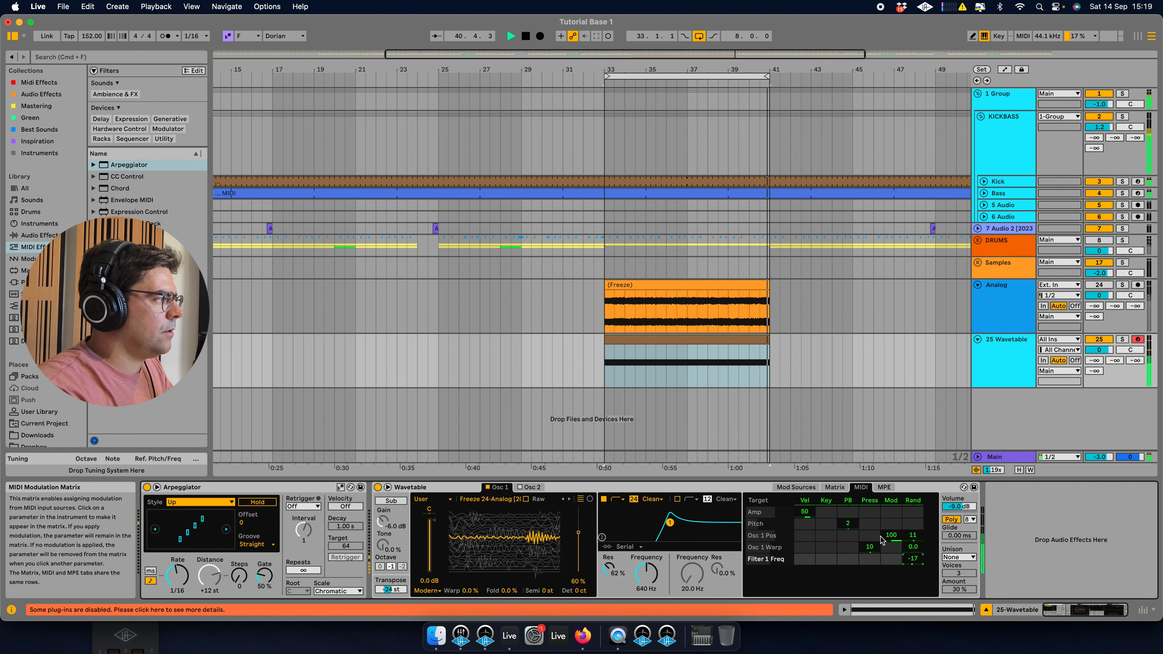
# Adjust Wavetable's global transpose and raise the Arpeggiator gate to 94%.
pyautogui.moveTo(388, 590)
pyautogui.mouseDown()
pyautogui.moveTo(389, 601)
pyautogui.moveTo(396, 570)
pyautogui.mouseUp()
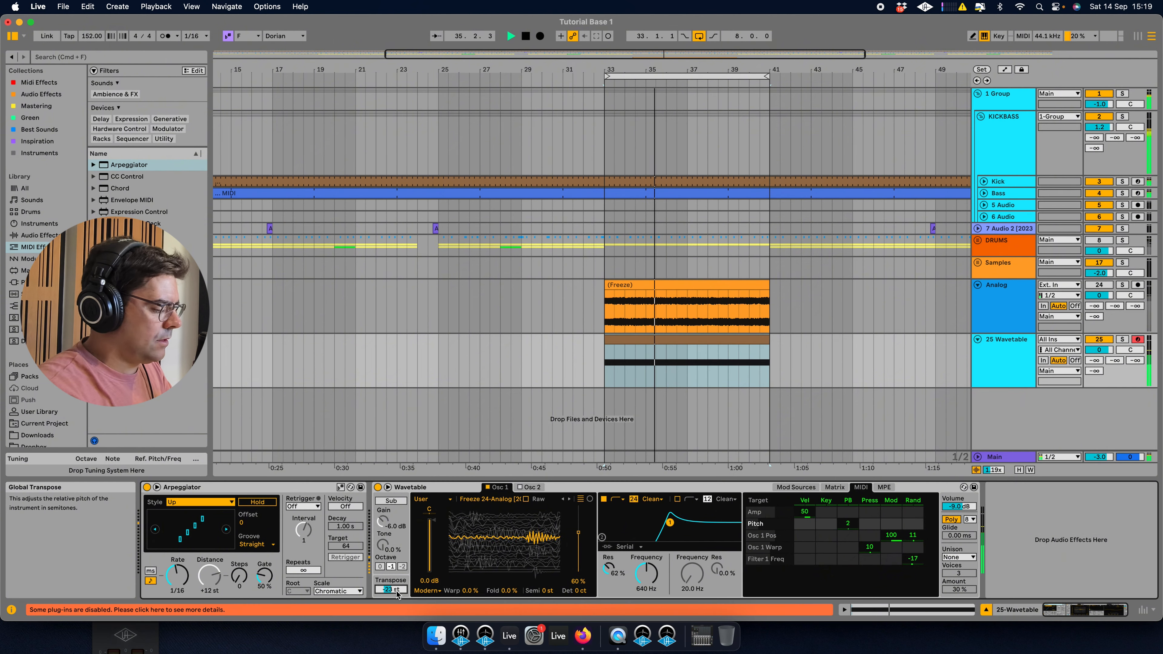
pyautogui.press('Down')
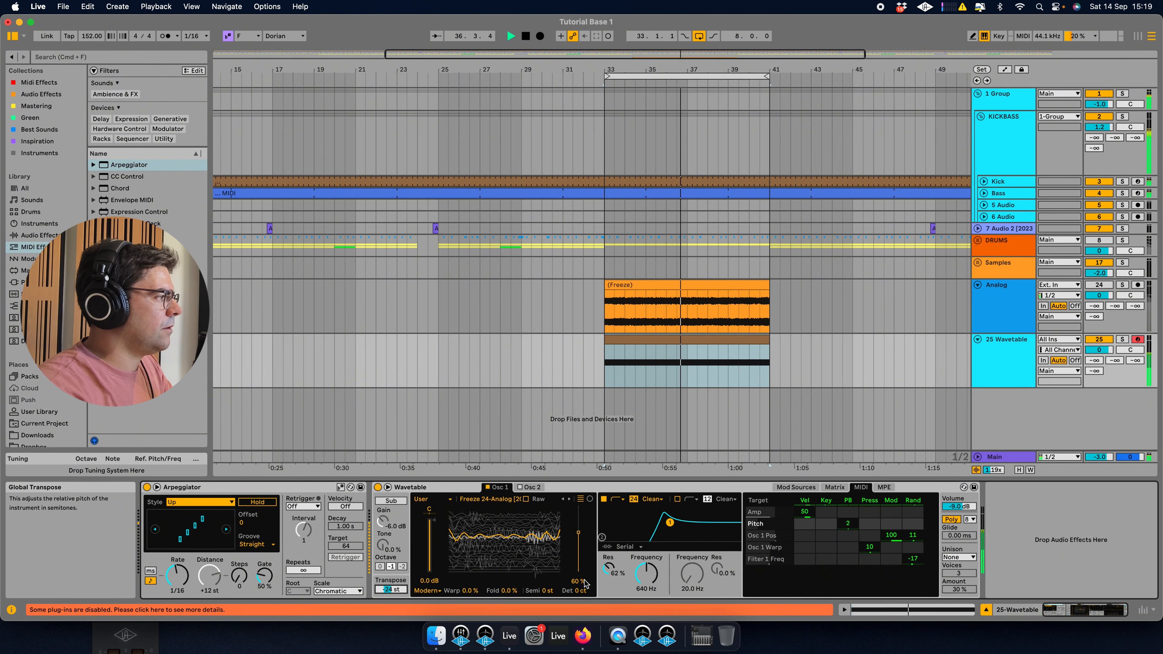
pyautogui.press('space')
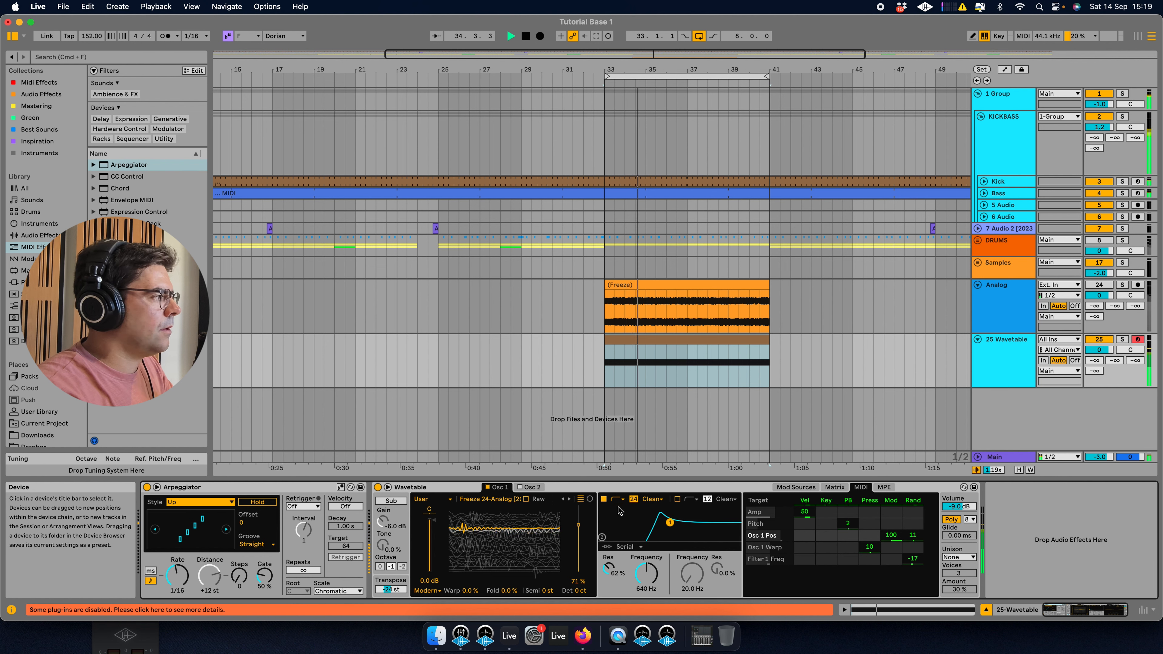
pyautogui.moveTo(264, 575); pyautogui.dragTo(264, 558)
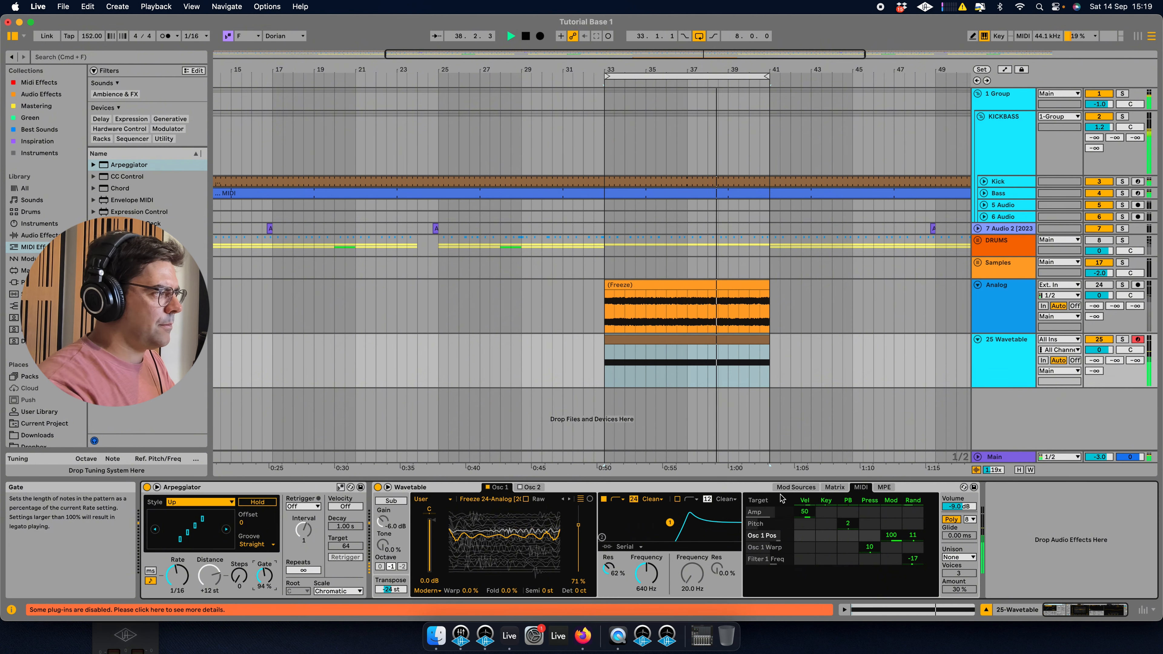
# Tweak filter 1 to about 1.92 kHz with 70% resonance and set its random frequency modulation to -56.
pyautogui.moveTo(646, 573); pyautogui.dragTo(608, 560)
pyautogui.moveTo(546, 534); pyautogui.dragTo(546, 543)
pyautogui.moveTo(645, 572); pyautogui.dragTo(645, 583)
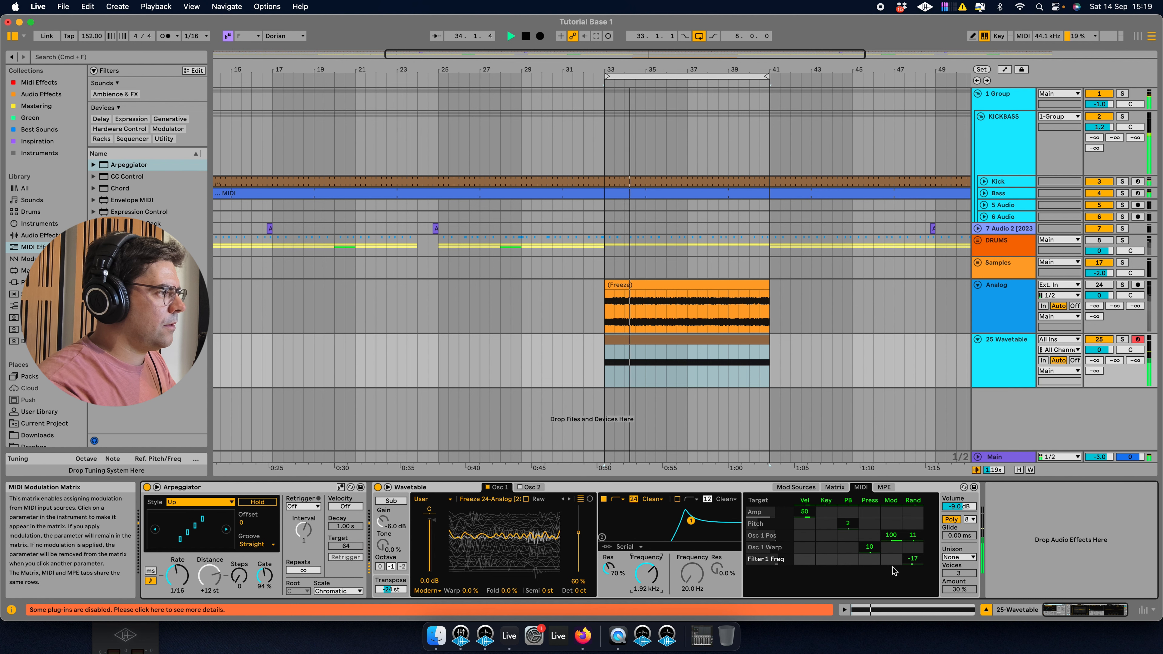
pyautogui.moveTo(913, 559); pyautogui.dragTo(912, 576)
# Set Unison to Random Note with 2 voices and 25% amount, and adjust Wavetable's volume.
pyautogui.click(958, 557)
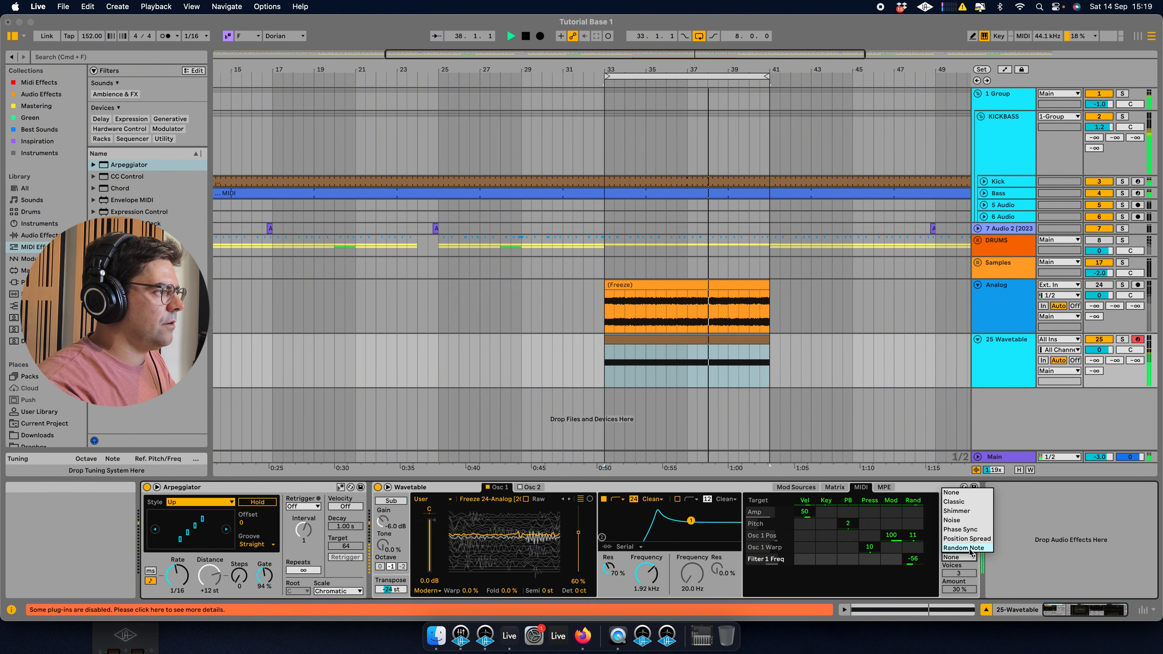
pyautogui.click(963, 547)
pyautogui.moveTo(964, 573); pyautogui.dragTo(965, 591)
pyautogui.moveTo(959, 506); pyautogui.dragTo(959, 501)
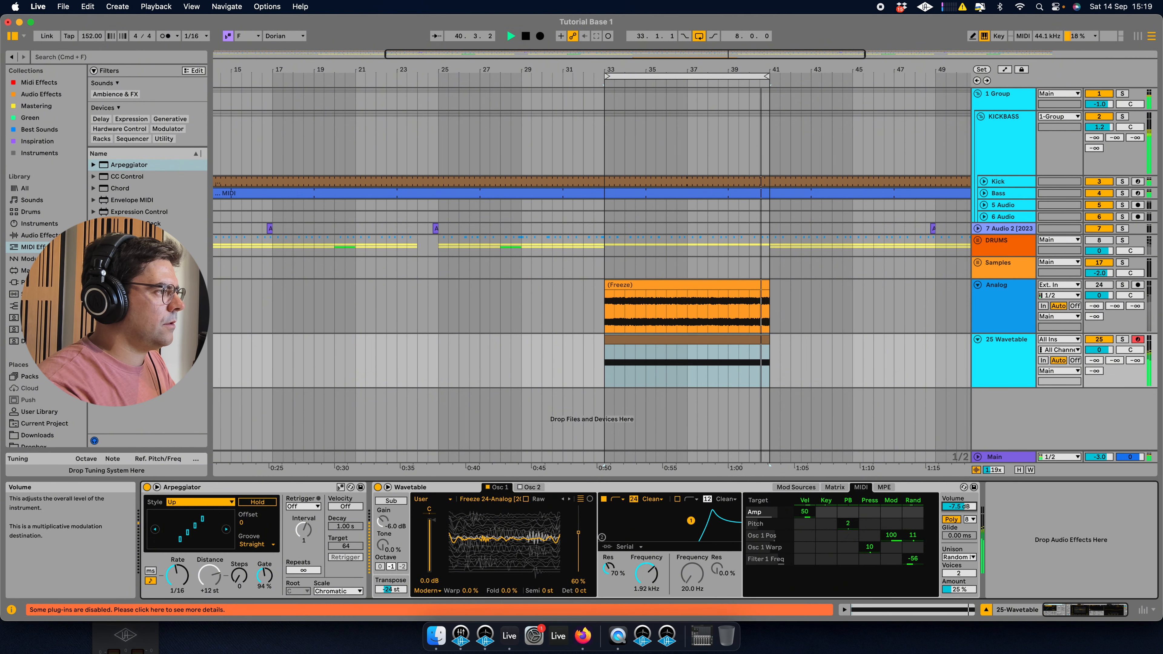
# Fine-tune filter 1 to about 1.38 kHz and 77% resonance, random modulation to -20, and wavetable position to 52%.
pyautogui.moveTo(646, 572); pyautogui.dragTo(609, 567)
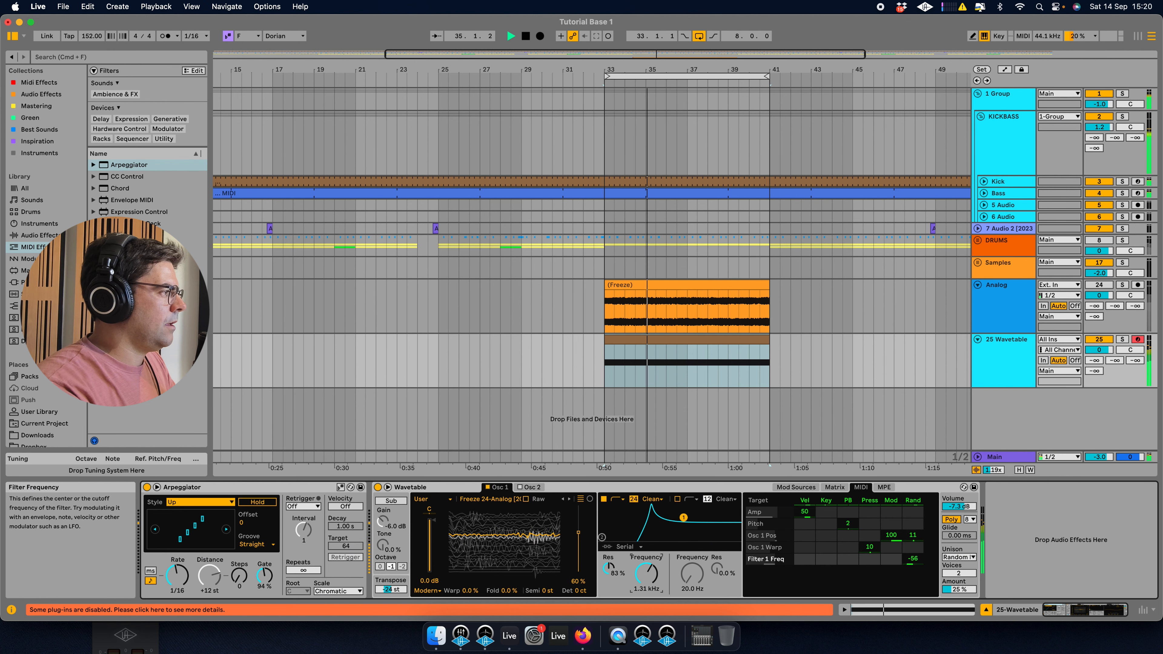
pyautogui.moveTo(646, 573); pyautogui.dragTo(609, 569)
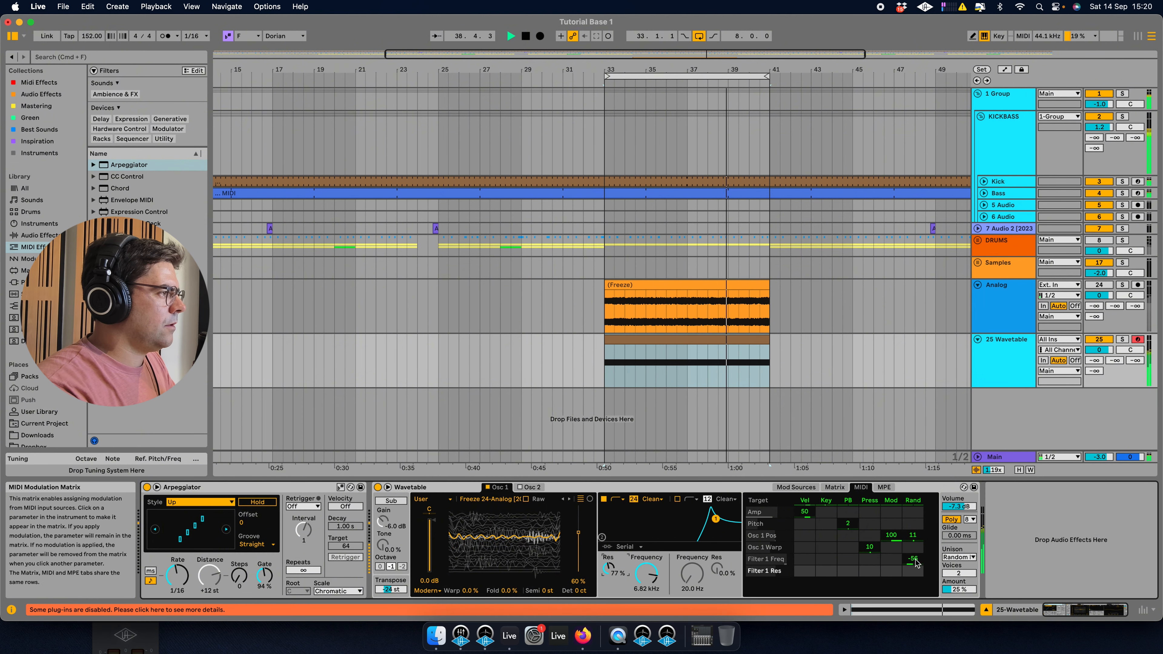
pyautogui.moveTo(914, 565); pyautogui.dragTo(914, 558)
pyautogui.moveTo(645, 573)
pyautogui.mouseDown()
pyautogui.moveTo(646, 590)
pyautogui.moveTo(645, 581)
pyautogui.mouseUp()
pyautogui.moveTo(509, 539); pyautogui.dragTo(508, 544)
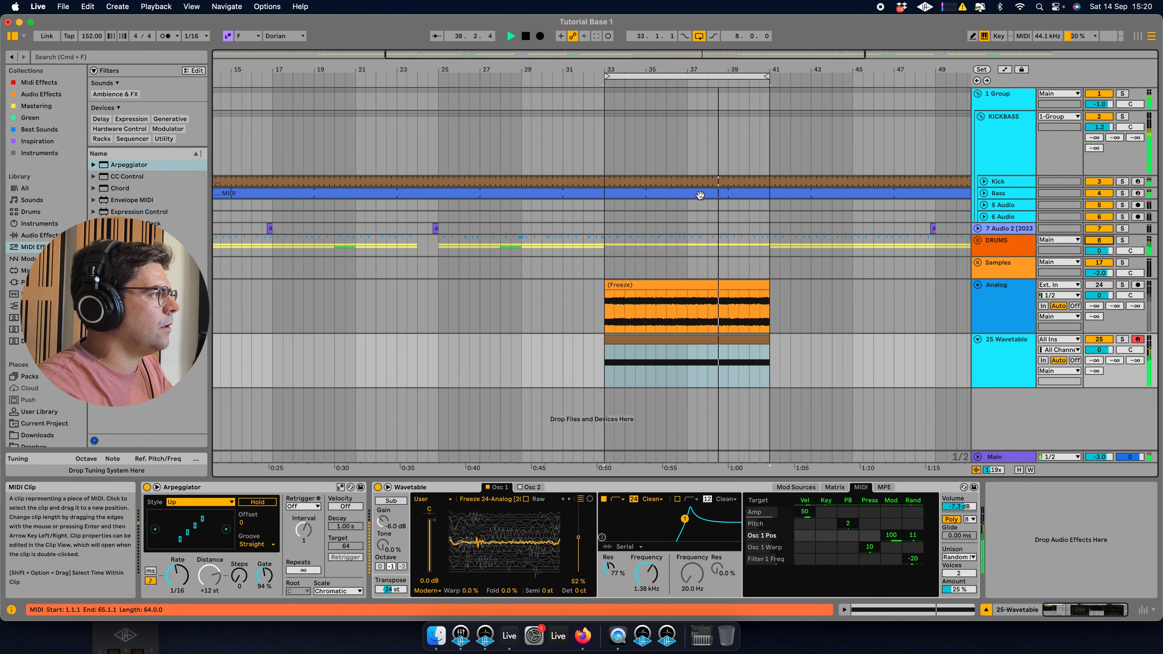
# Duplicate the Wavetable track's clip and switch off the arrangement loop.
pyautogui.click(735, 338)
pyautogui.press('super+d')
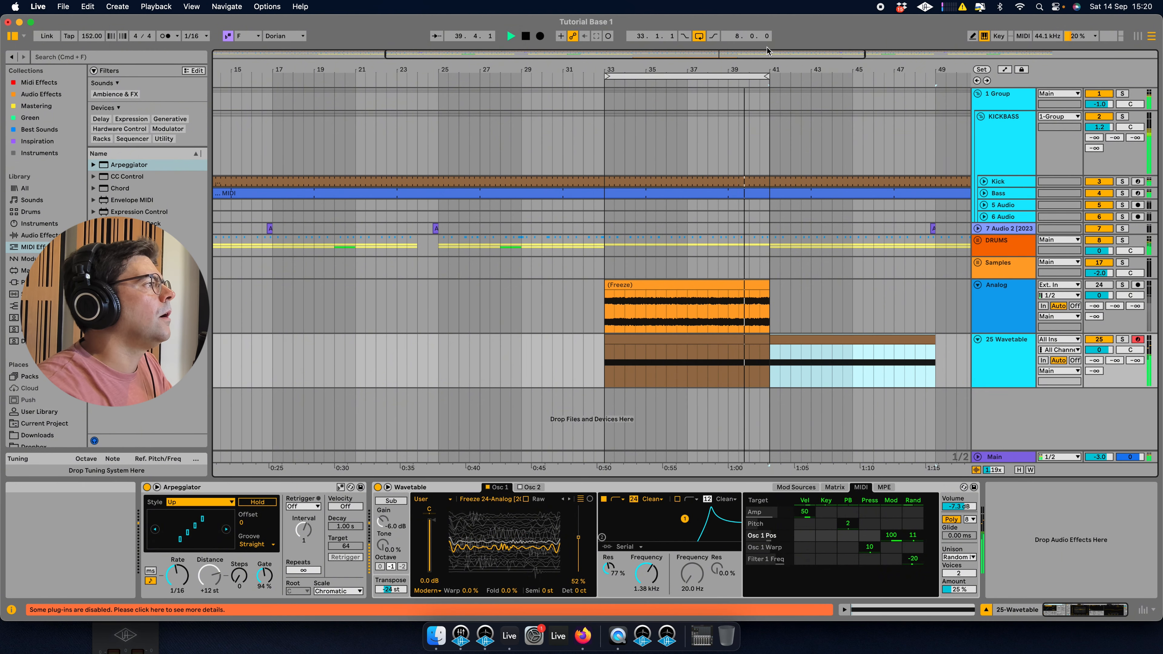
pyautogui.click(700, 36)
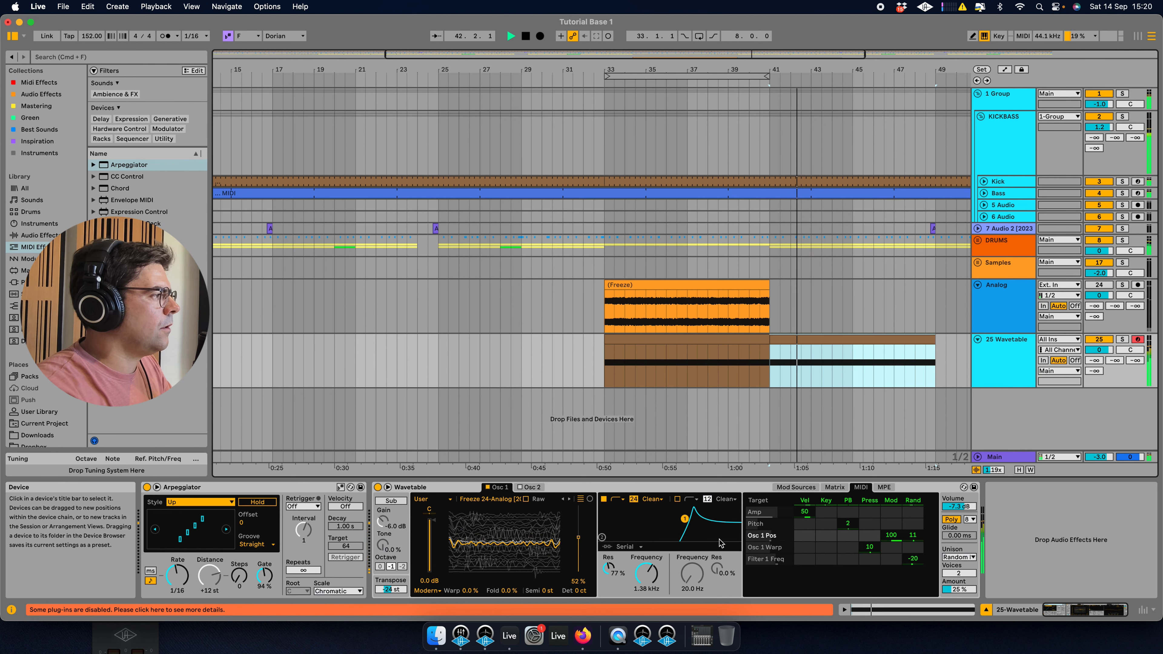
# Lower the Arpeggiator gate to 83% and play the arrangement.
pyautogui.moveTo(264, 575)
pyautogui.mouseDown()
pyautogui.moveTo(264, 595)
pyautogui.moveTo(265, 565)
pyautogui.moveTo(264, 594)
pyautogui.mouseUp()
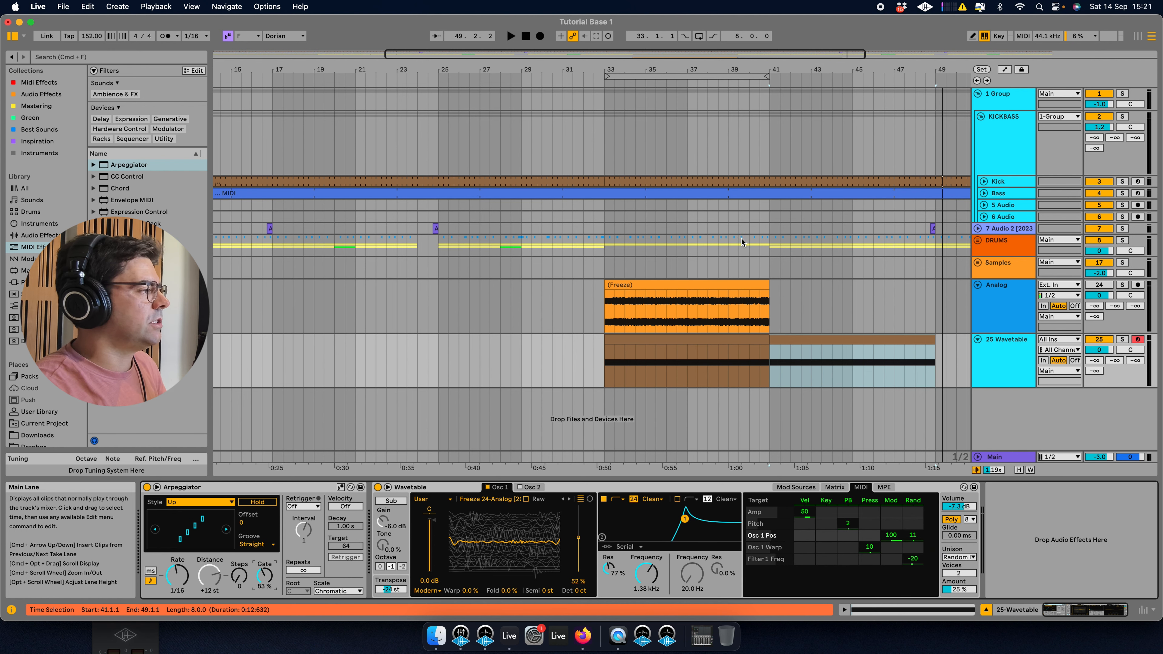
pyautogui.press('space')
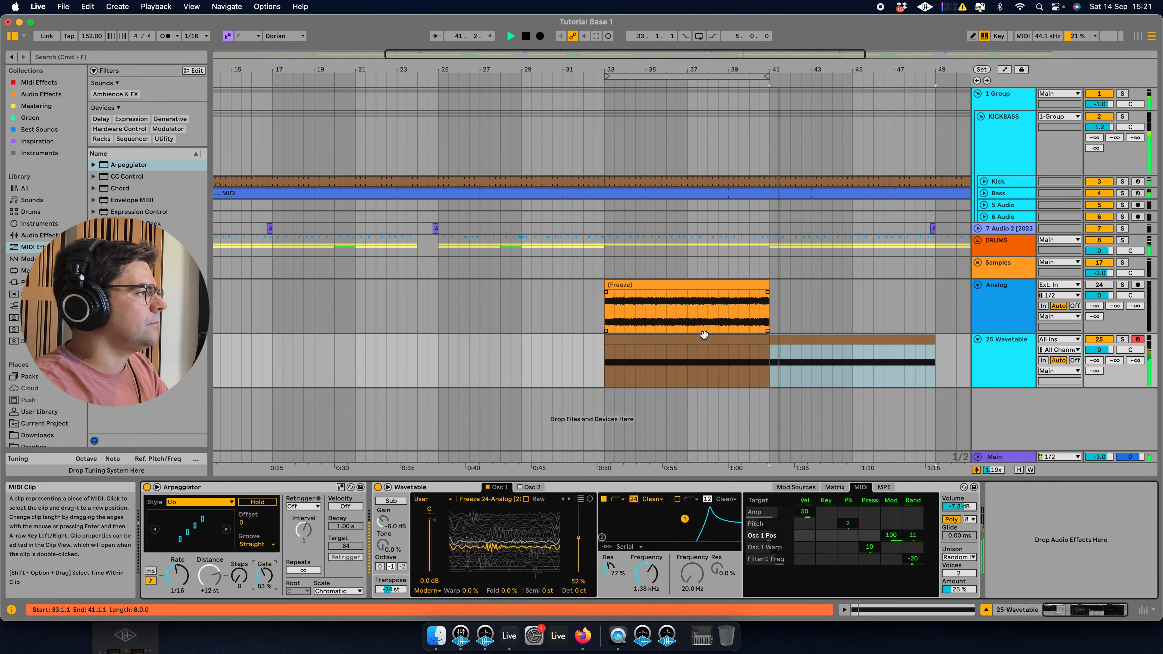